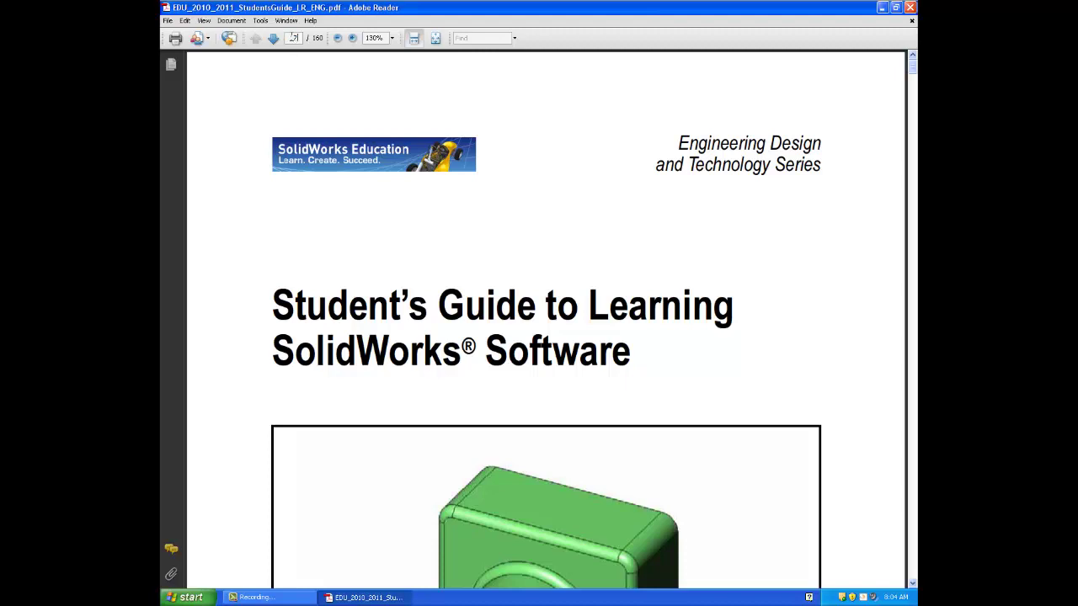
Step: Go to page 17 of the student's guide and look over the Lesson 2 goals and the pictured box part
{"action": "key", "text": "Return"}
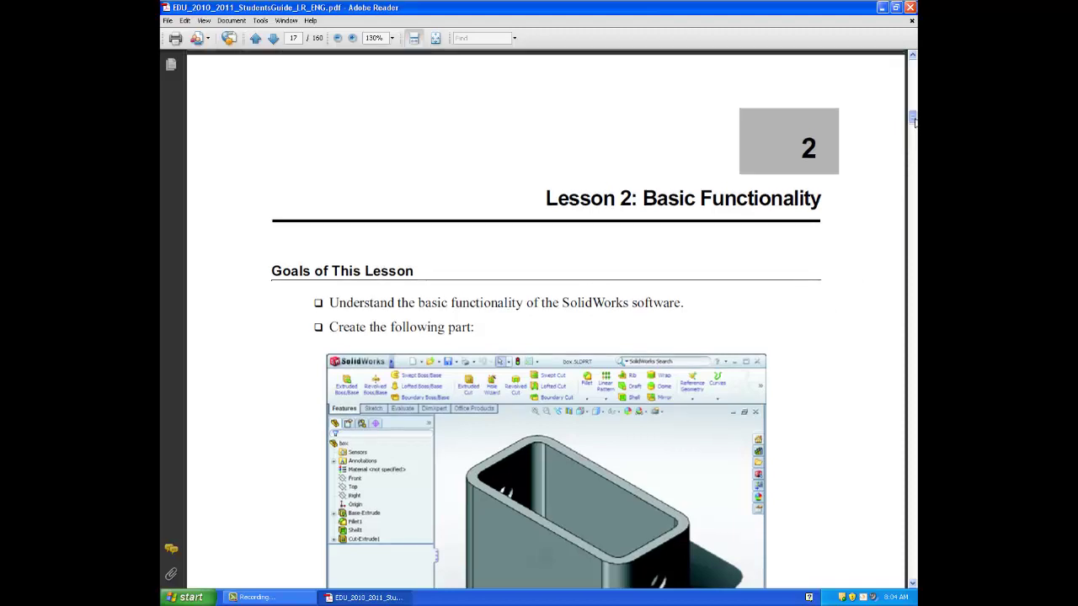
{"action": "scroll", "coordinate": [914, 122], "scroll_direction": "down", "scroll_amount": 3}
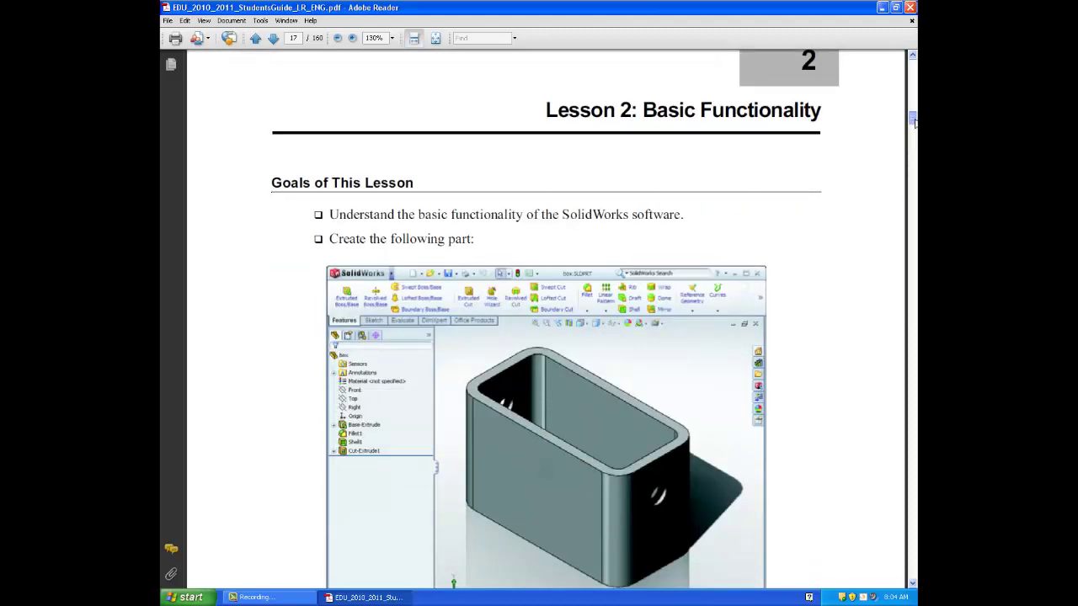
{"action": "left_click_drag", "start_coordinate": [914, 120], "coordinate": [915, 122]}
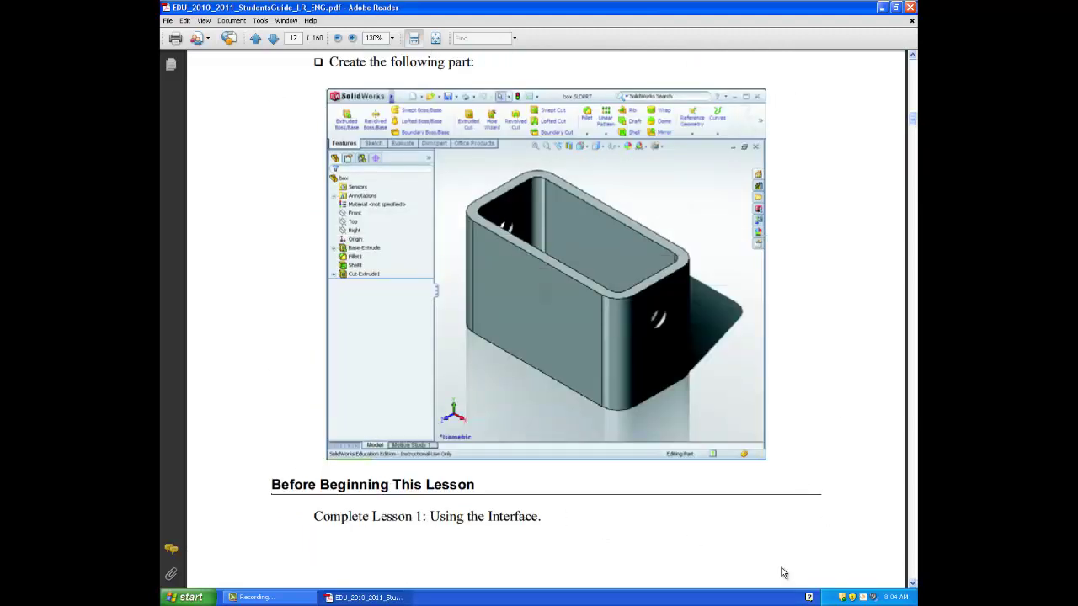
{"action": "left_click", "coordinate": [914, 582]}
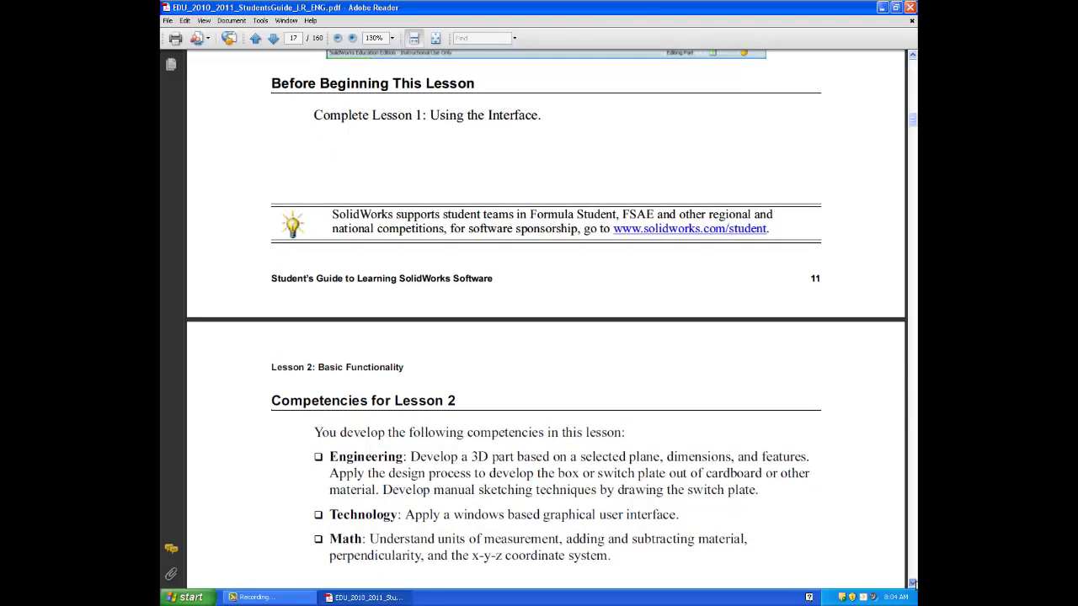
Step: Read the Competencies for Lesson 2 on the following page, marking phrases in the engineering, technology and math items
{"action": "left_click", "coordinate": [915, 584]}
{"action": "left_click", "coordinate": [914, 584]}
{"action": "left_click", "coordinate": [914, 584]}
{"action": "left_click", "coordinate": [914, 584]}
{"action": "left_click", "coordinate": [914, 585]}
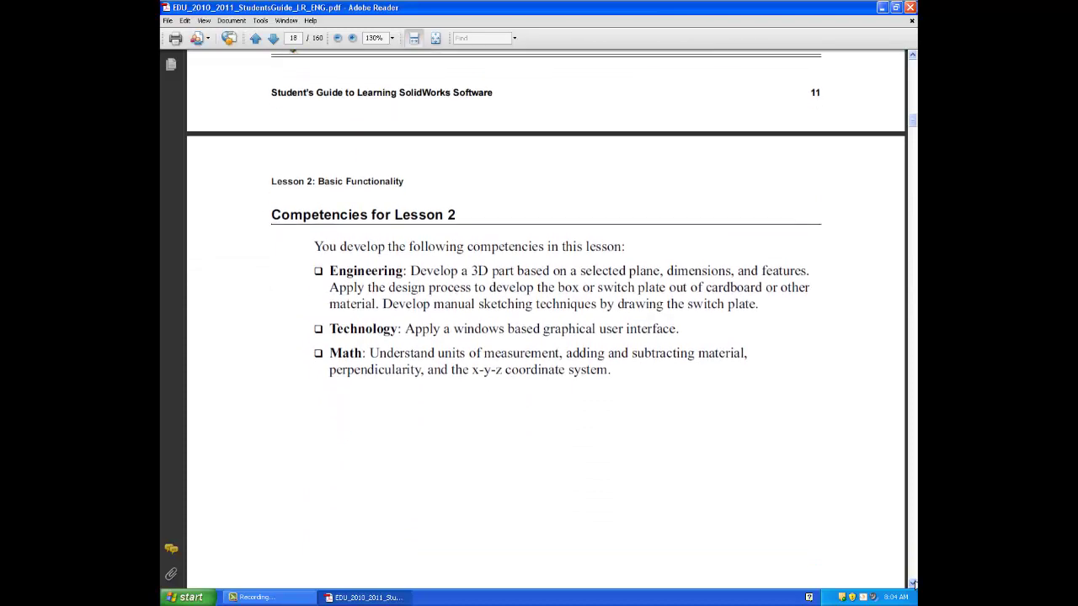
{"action": "left_click", "coordinate": [912, 582]}
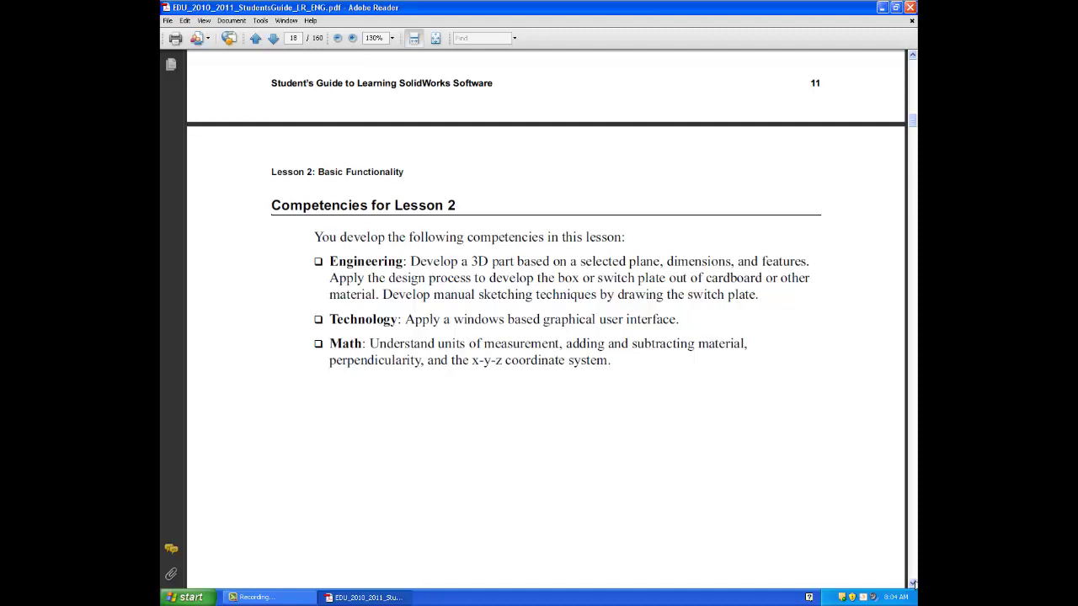
{"action": "left_click", "coordinate": [913, 583]}
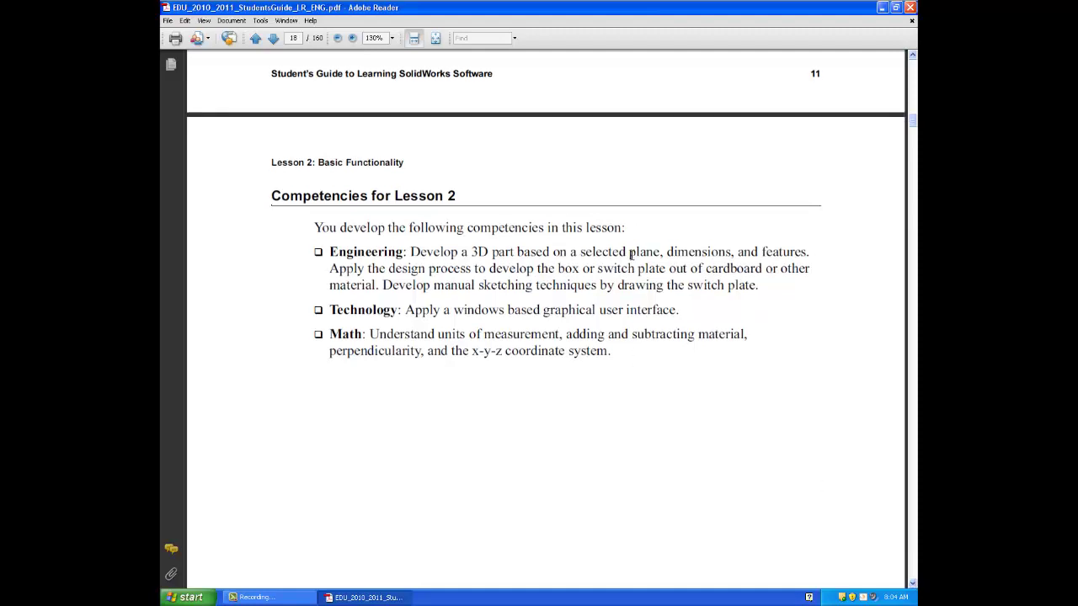
{"action": "left_click_drag", "start_coordinate": [630, 255], "coordinate": [490, 271]}
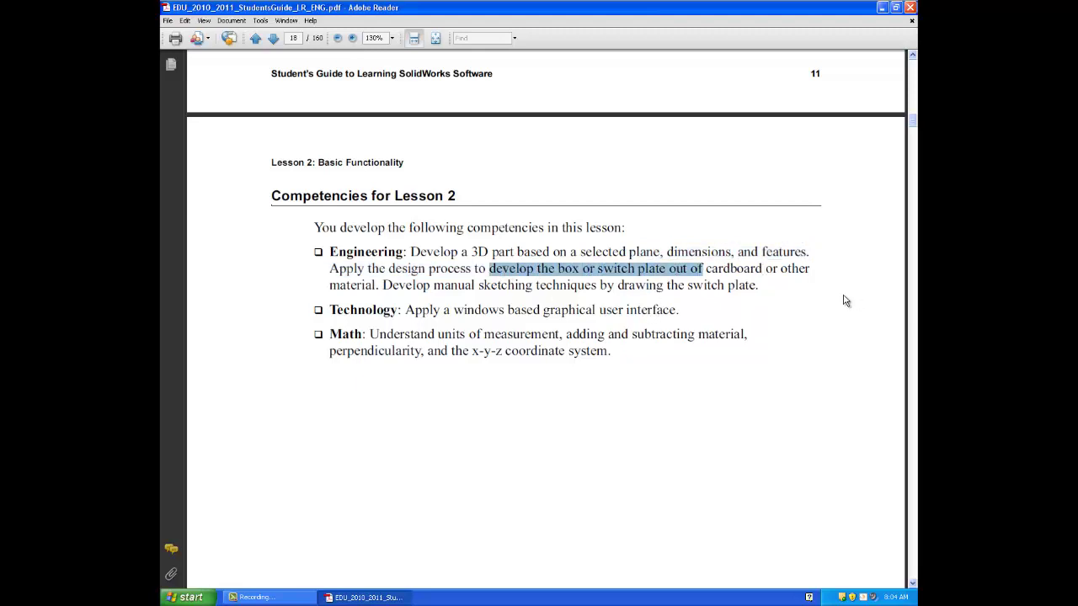
{"action": "double_click", "coordinate": [771, 269]}
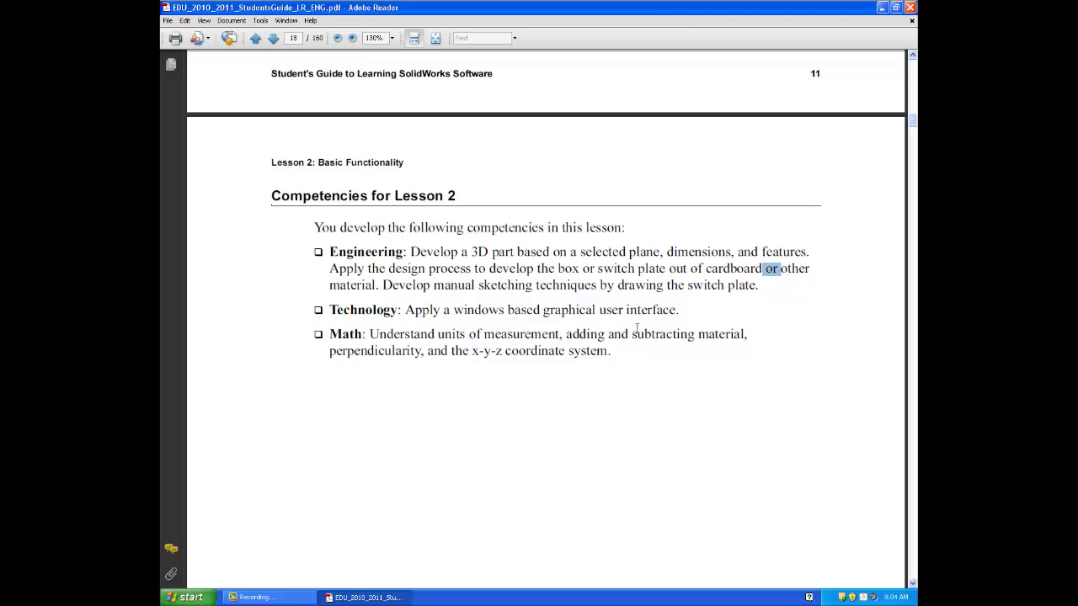
{"action": "left_click_drag", "start_coordinate": [700, 286], "coordinate": [595, 282]}
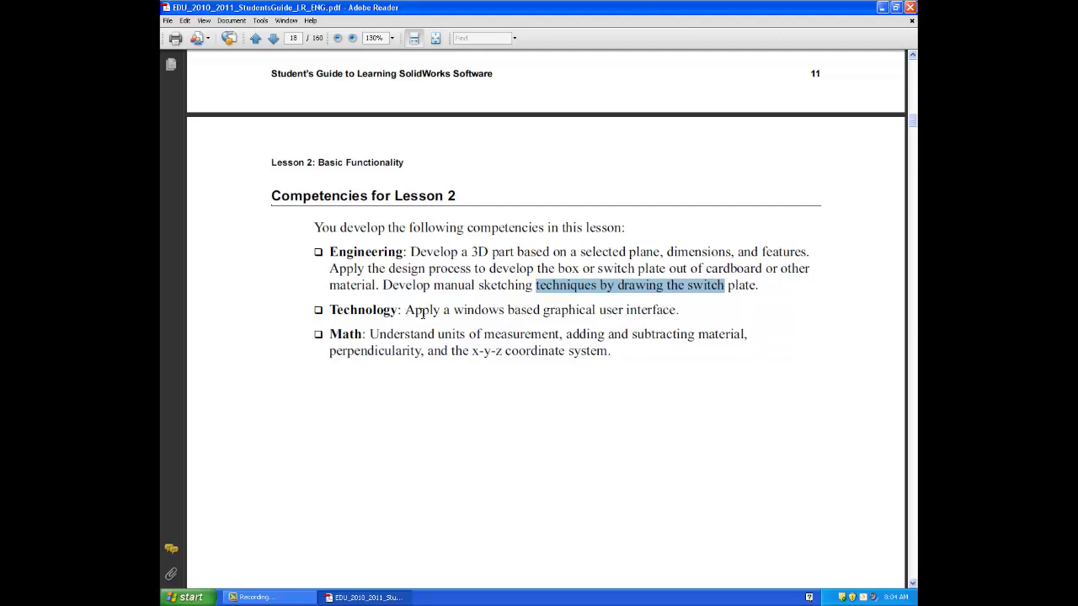
{"action": "left_click_drag", "start_coordinate": [676, 312], "coordinate": [507, 312]}
{"action": "left_click_drag", "start_coordinate": [452, 350], "coordinate": [607, 352]}
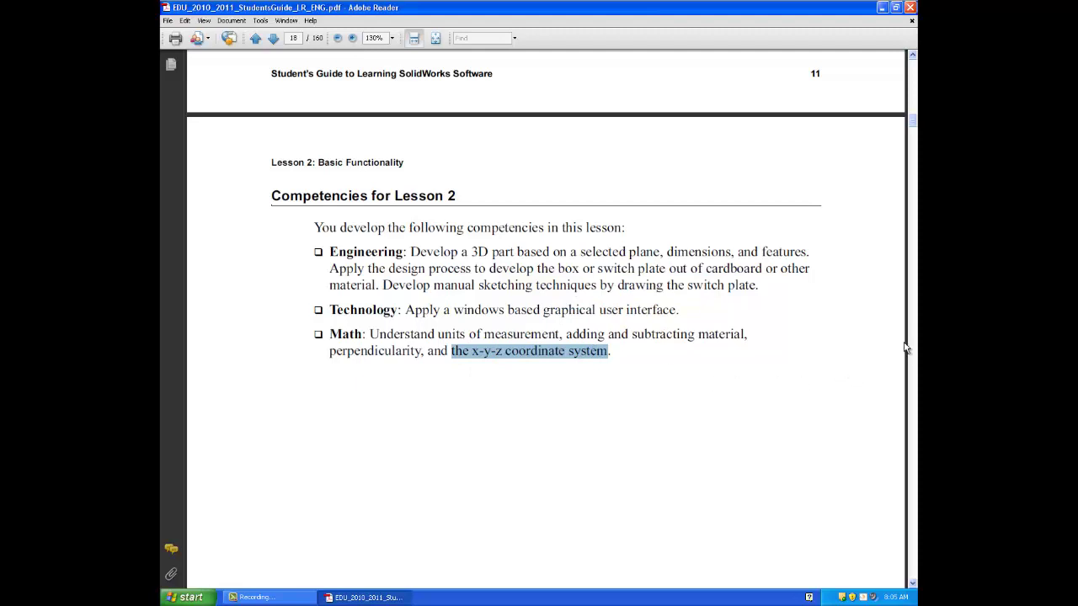
Step: Continue to the Active Learning Exercises and view the instructions for creating a new part document
{"action": "left_click", "coordinate": [912, 583]}
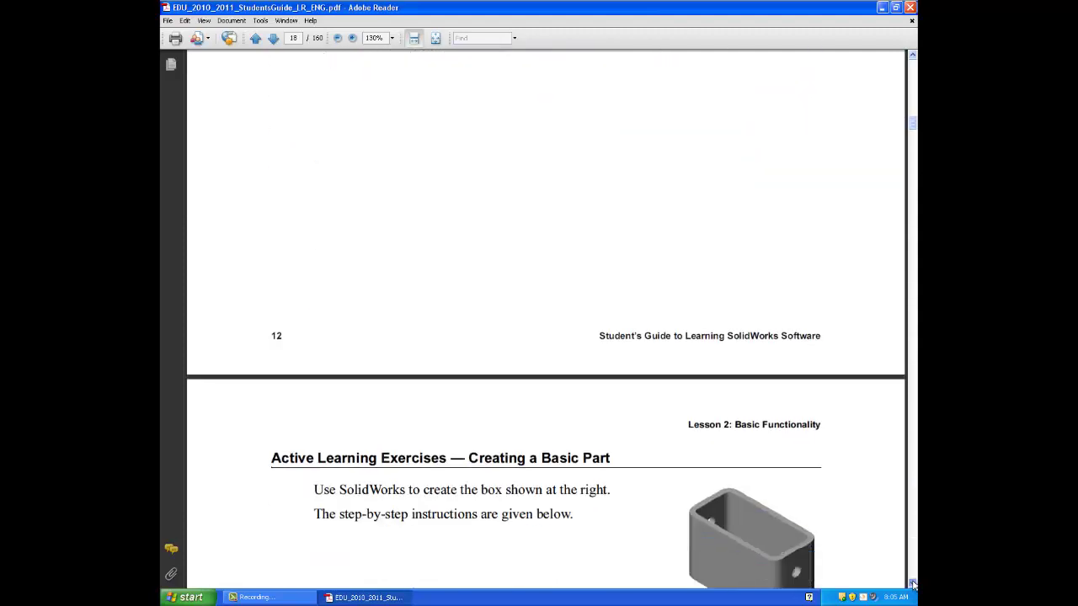
{"action": "left_click", "coordinate": [913, 585]}
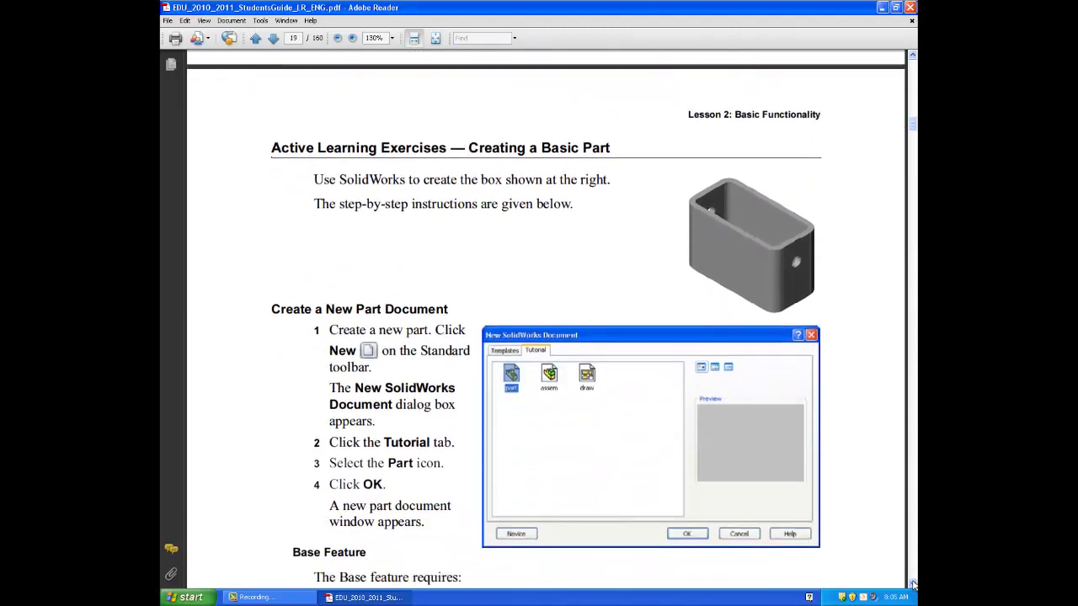
{"action": "left_click", "coordinate": [912, 585]}
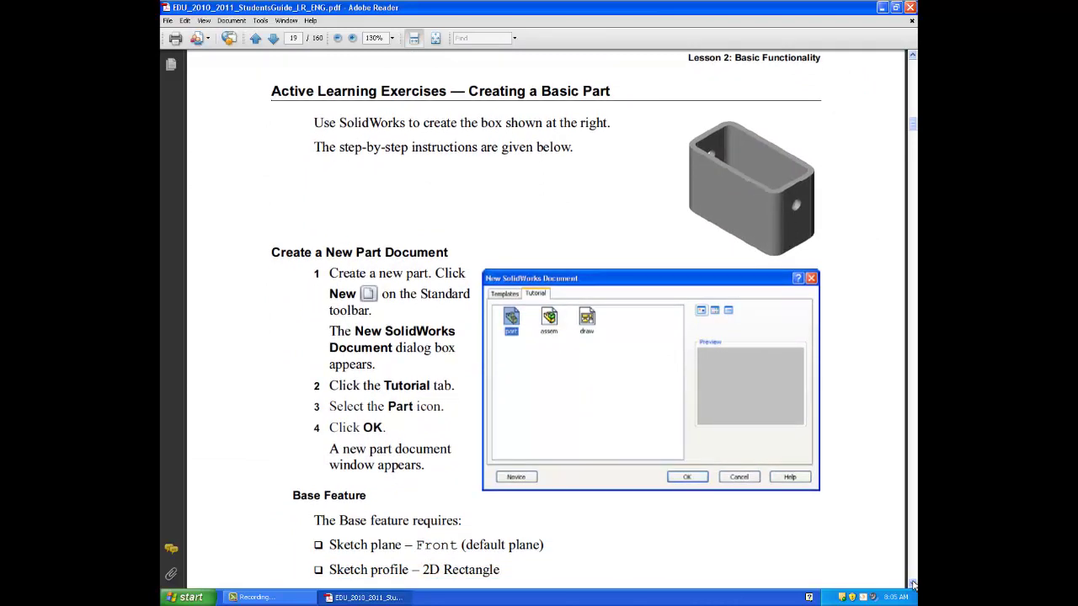
Step: Start SolidWorks 2010 and create a new part document from the Tutorial part template
{"action": "left_click", "coordinate": [187, 597]}
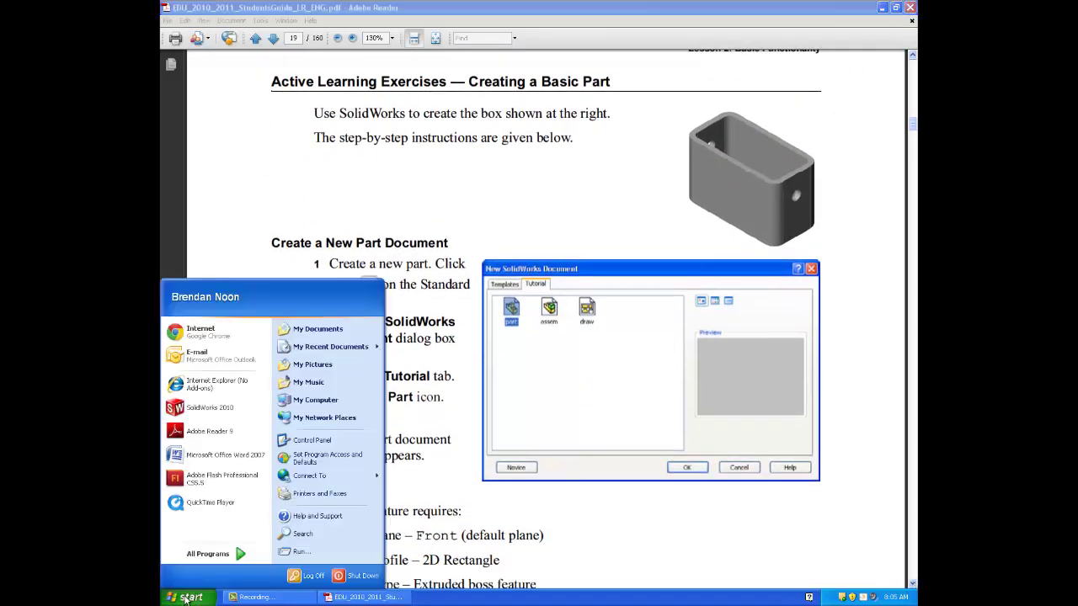
{"action": "left_click", "coordinate": [216, 408]}
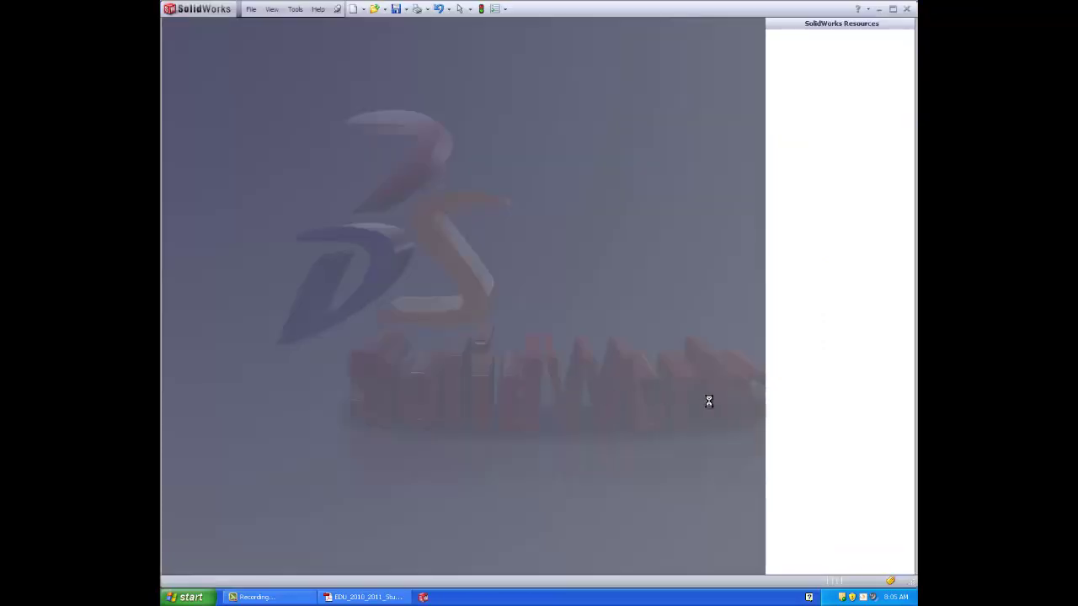
{"action": "left_click", "coordinate": [251, 9]}
{"action": "left_click", "coordinate": [260, 26]}
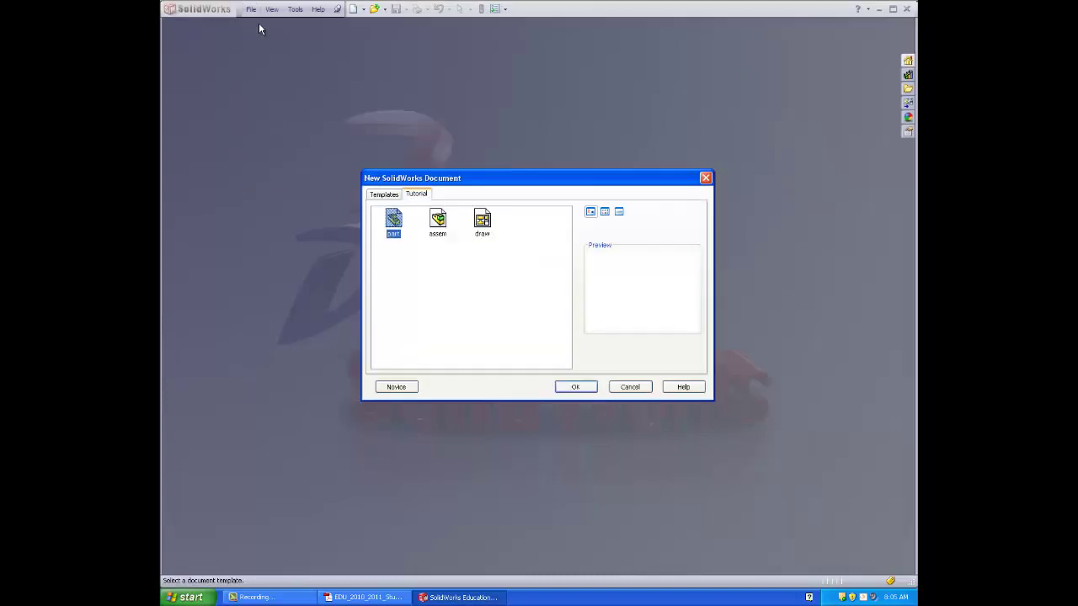
{"action": "left_click", "coordinate": [378, 199]}
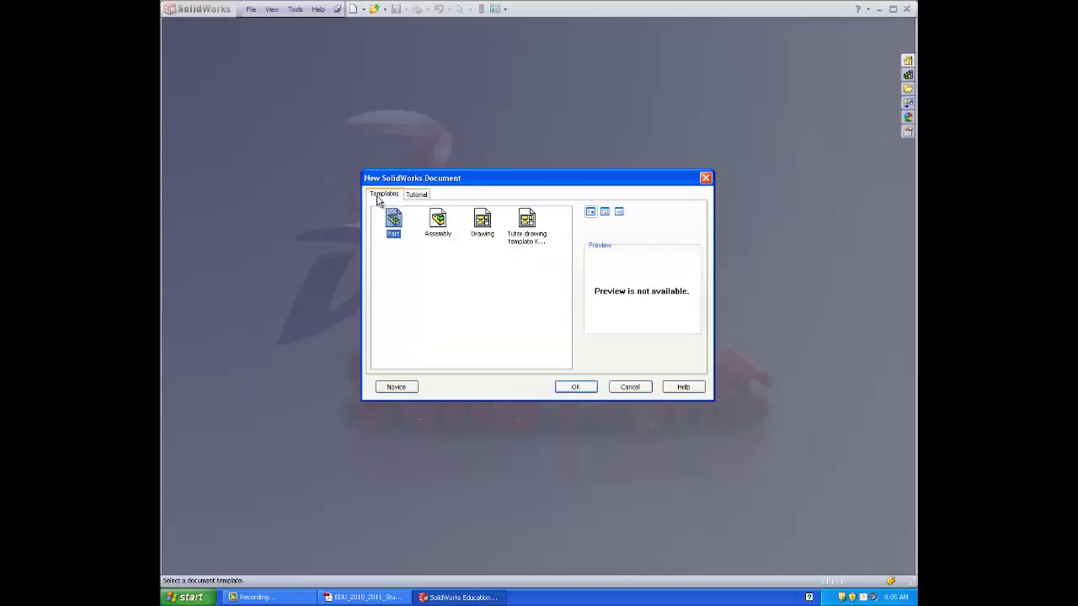
{"action": "left_click", "coordinate": [409, 197]}
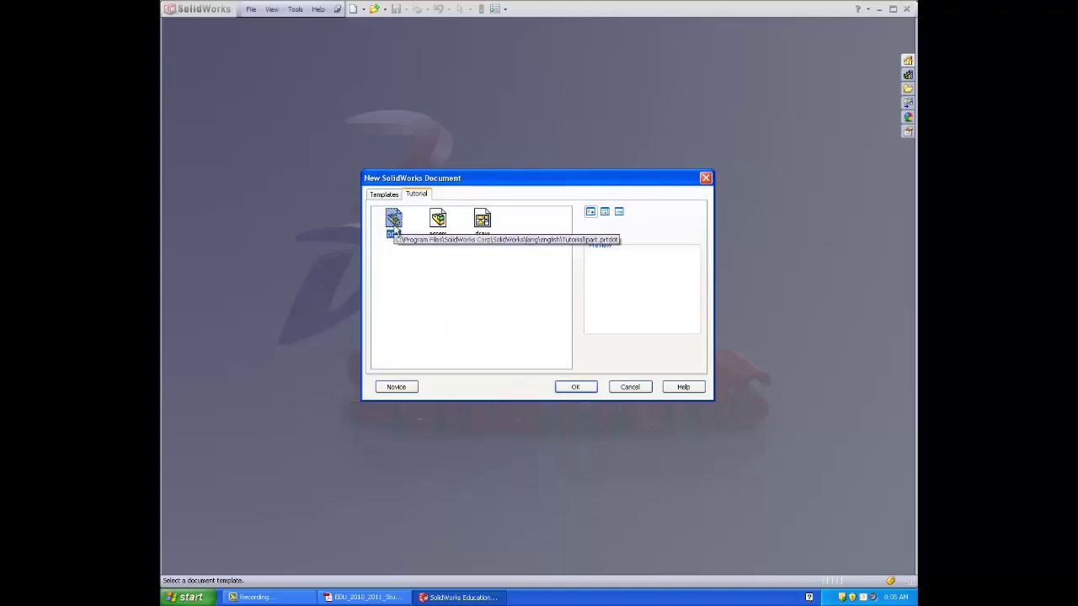
{"action": "left_click", "coordinate": [585, 388]}
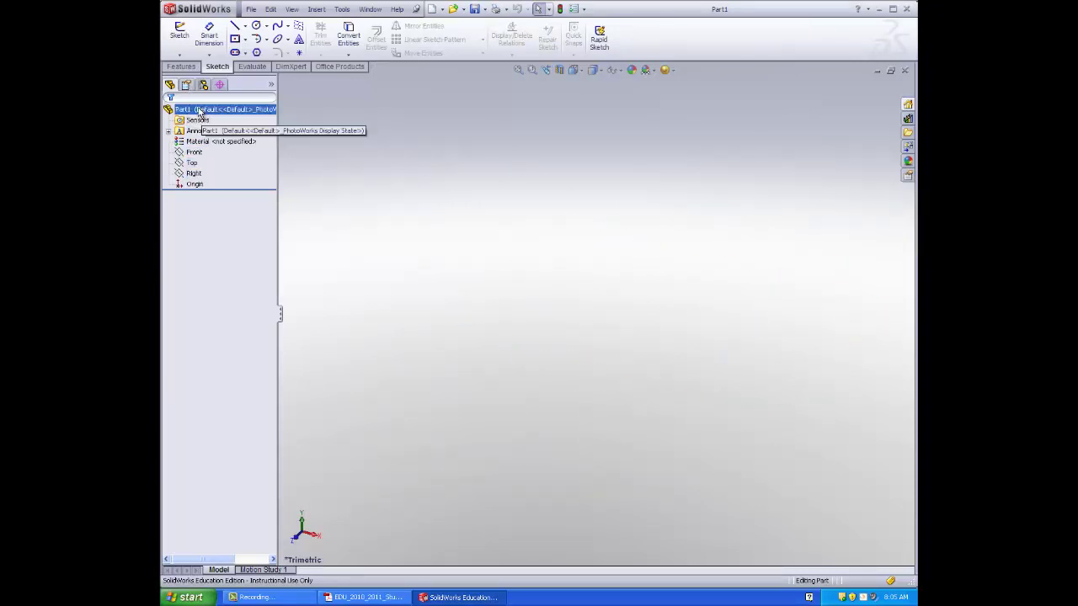
Step: Open a new sketch on the Front plane
{"action": "left_click", "coordinate": [178, 33]}
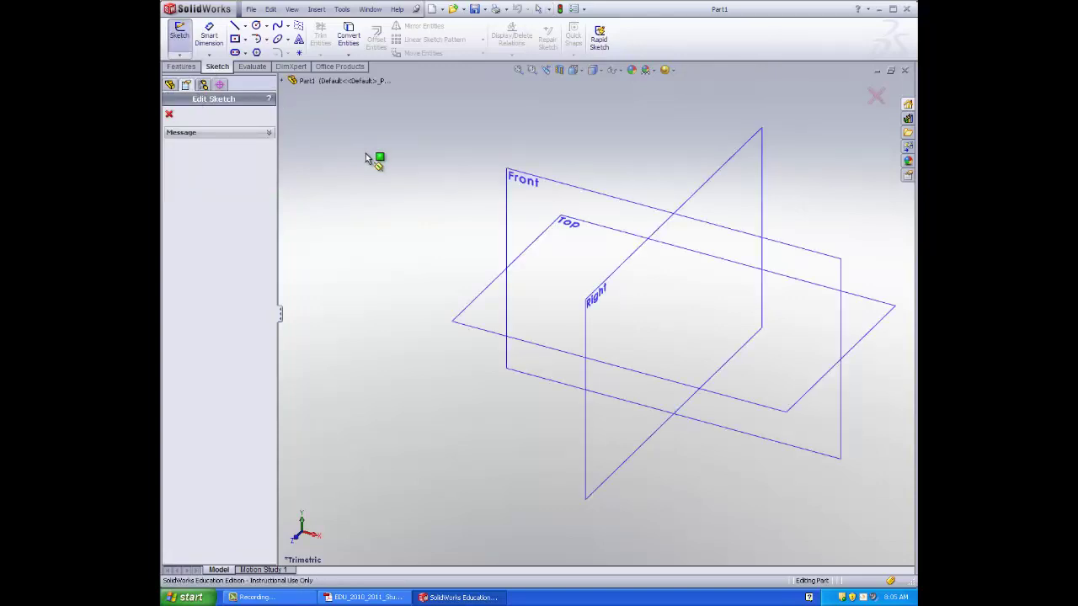
{"action": "left_click", "coordinate": [168, 113]}
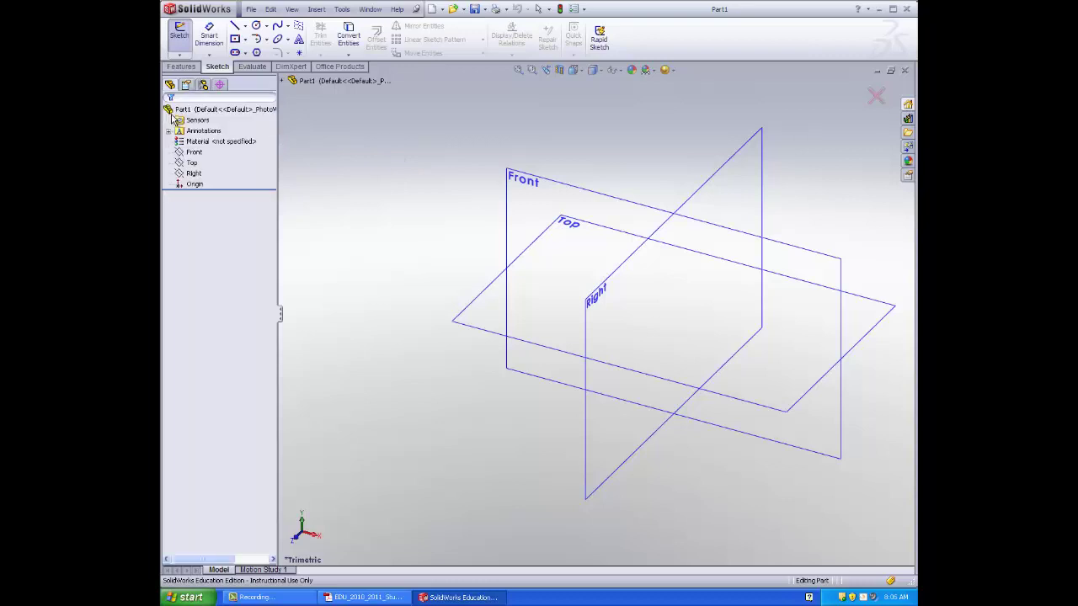
{"action": "left_click", "coordinate": [196, 153]}
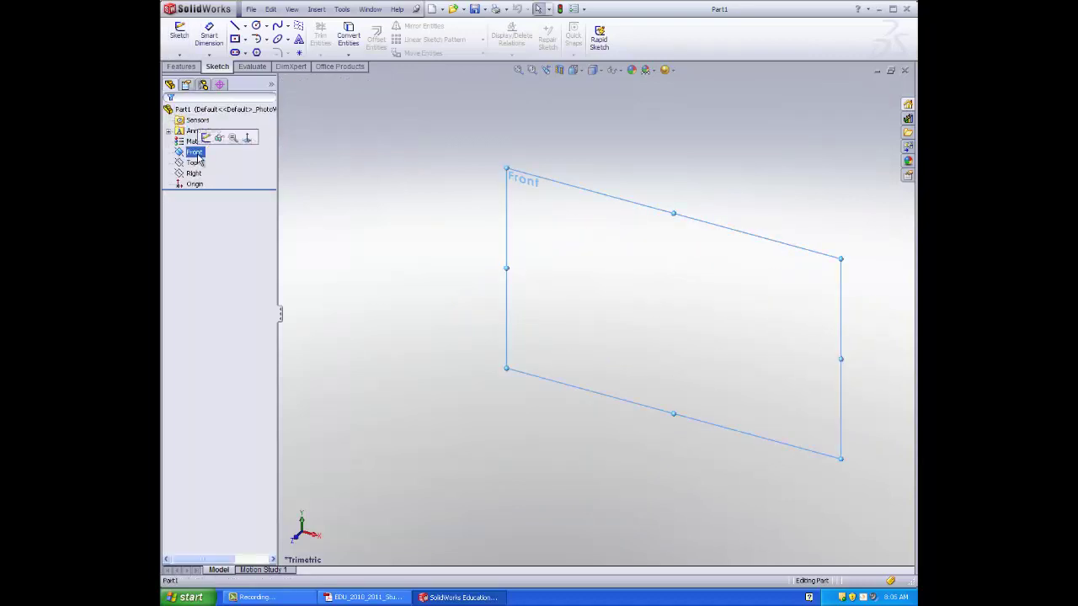
{"action": "left_click", "coordinate": [180, 33]}
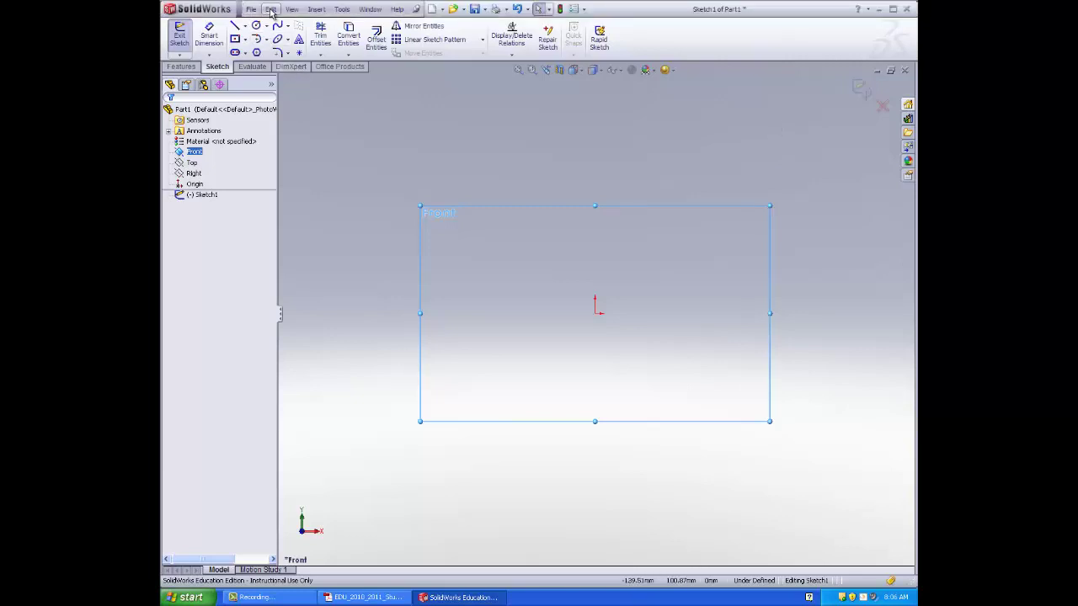
{"action": "left_click", "coordinate": [271, 11]}
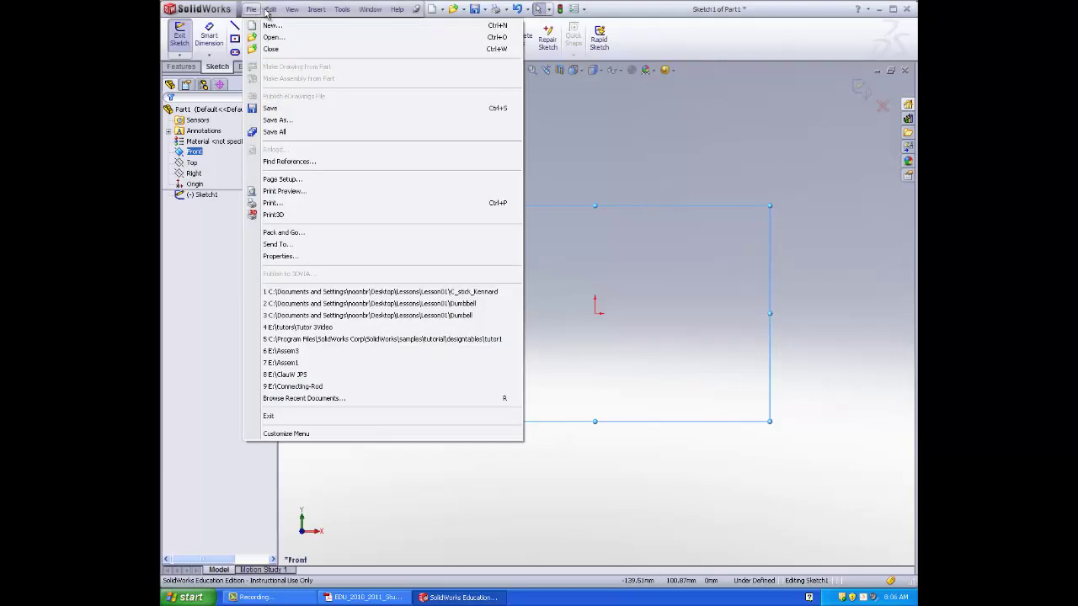
{"action": "mouse_move", "coordinate": [337, 14]}
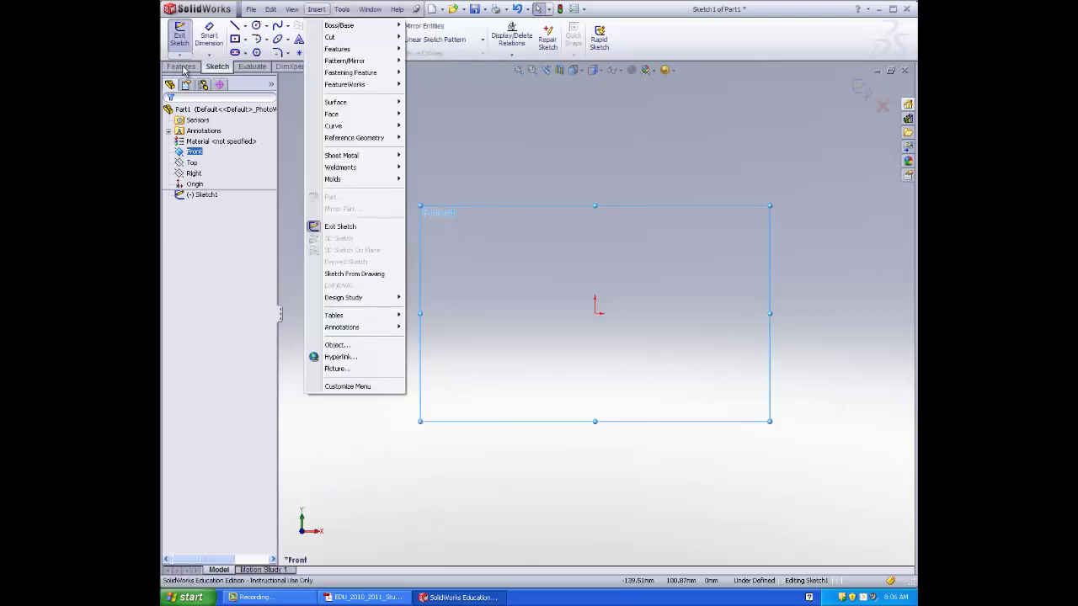
{"action": "left_click", "coordinate": [292, 98]}
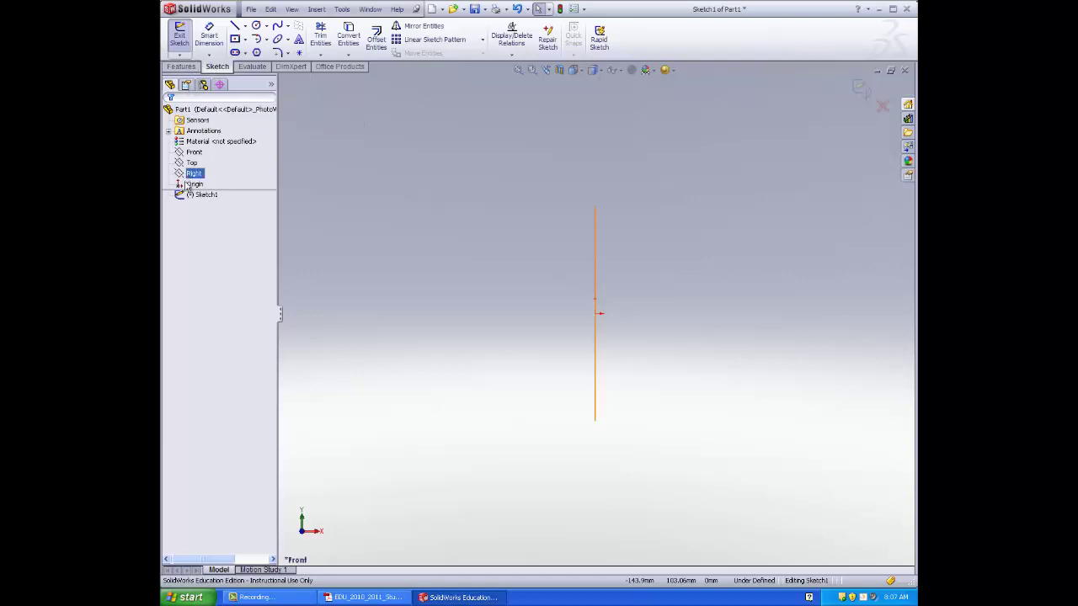
Step: Compare how the Front and Top planes lie in the sketch view, and finish with the Front plane selected
{"action": "left_click", "coordinate": [193, 154]}
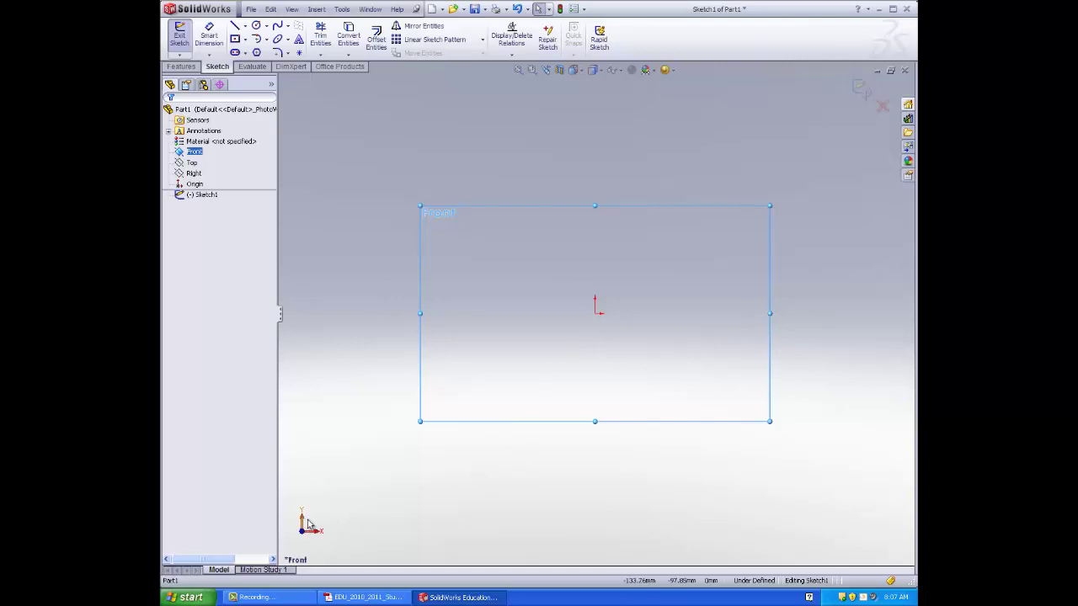
{"action": "left_click", "coordinate": [196, 165]}
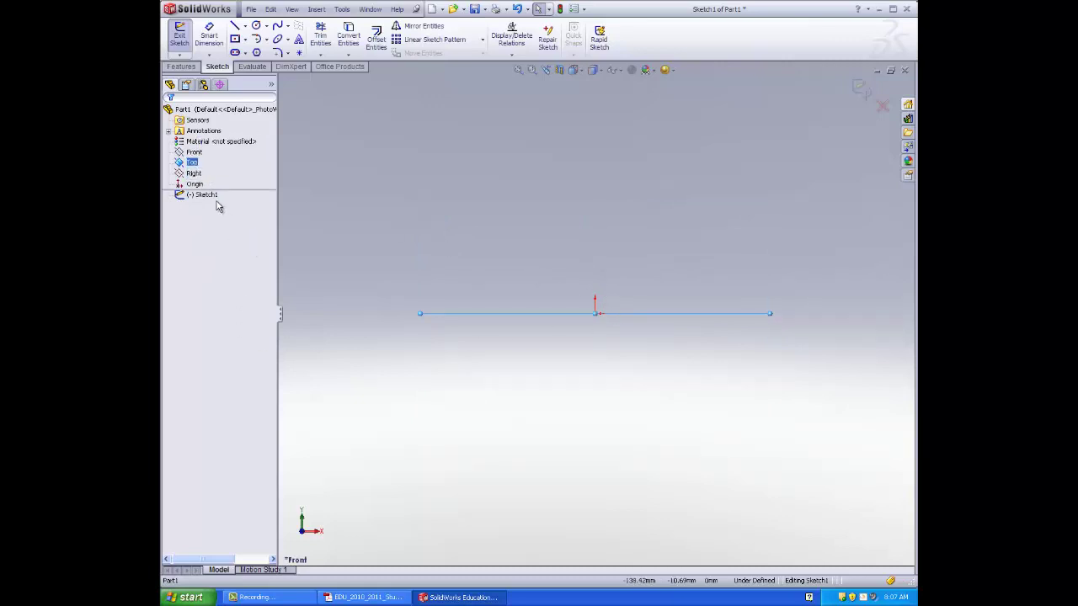
{"action": "left_click", "coordinate": [193, 151]}
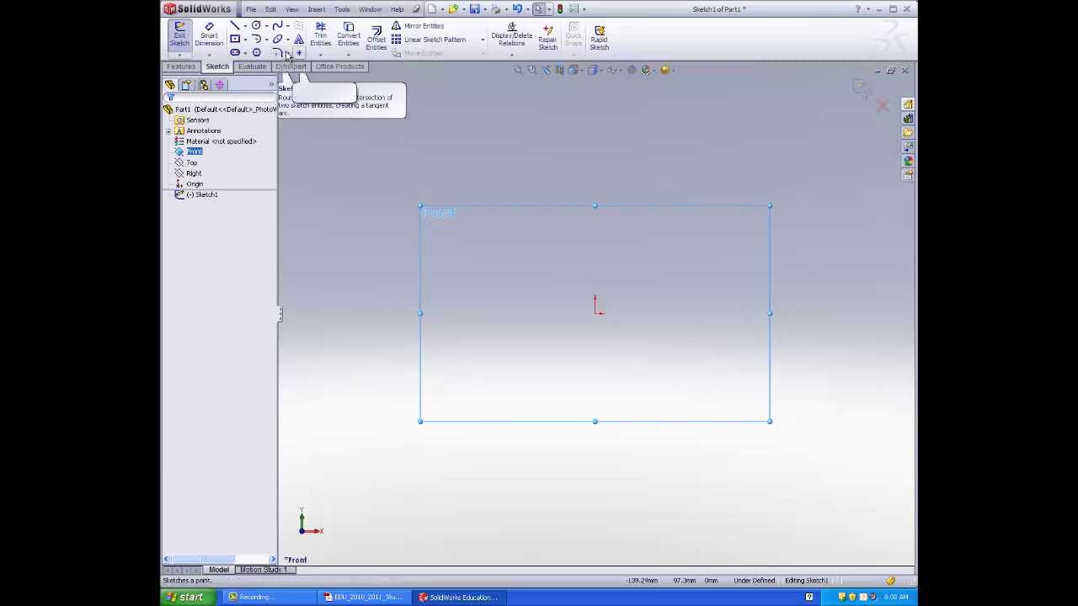
Step: Sketch a corner rectangle about 169 mm wide and 112 mm high on the Front plane, enclosing the origin
{"action": "left_click", "coordinate": [246, 39]}
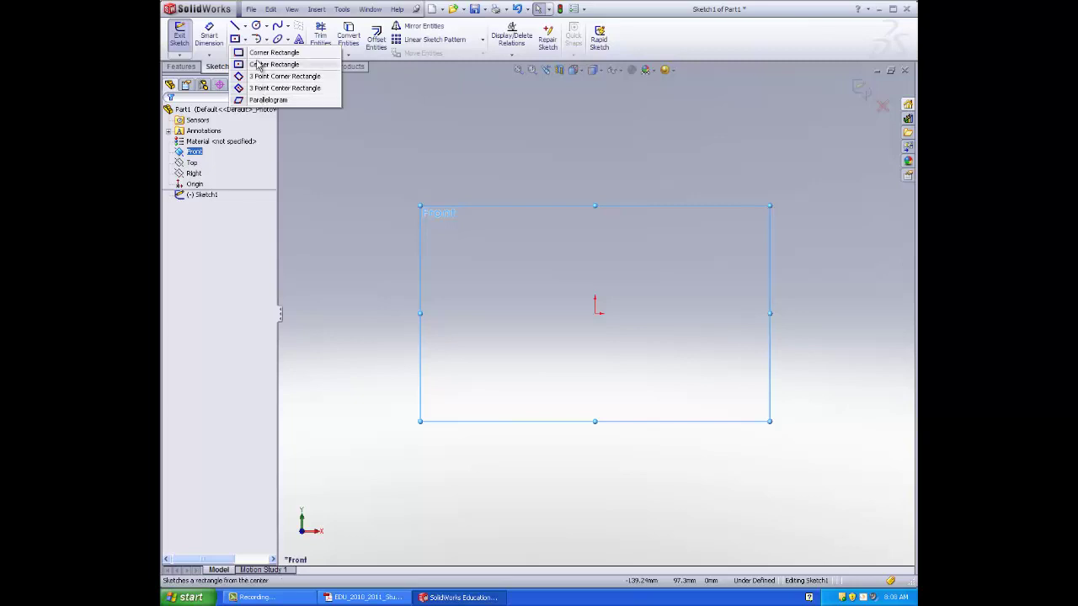
{"action": "left_click", "coordinate": [263, 53]}
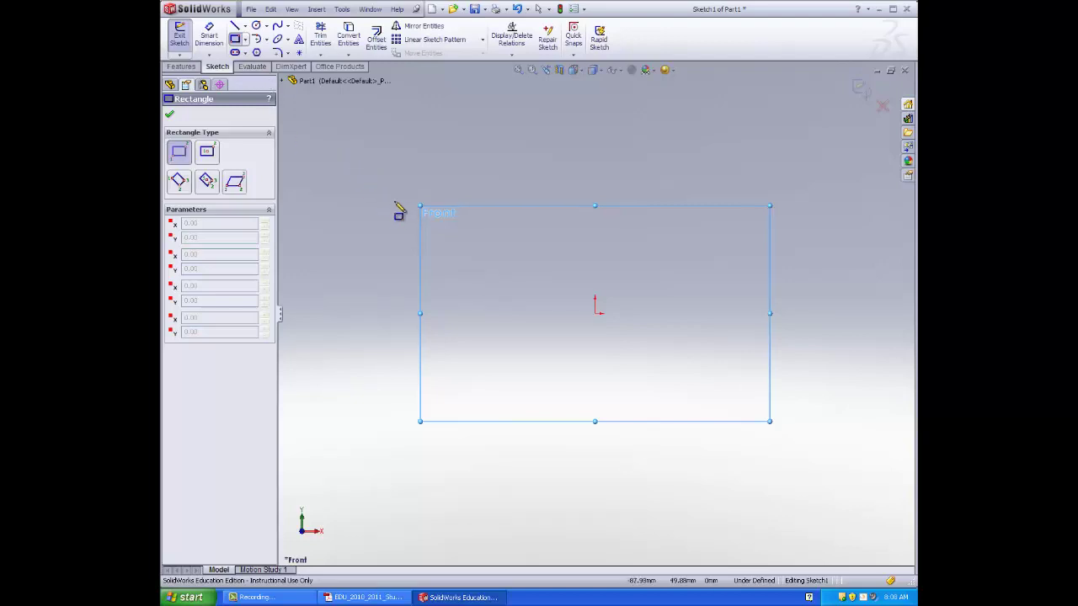
{"action": "left_click", "coordinate": [775, 206]}
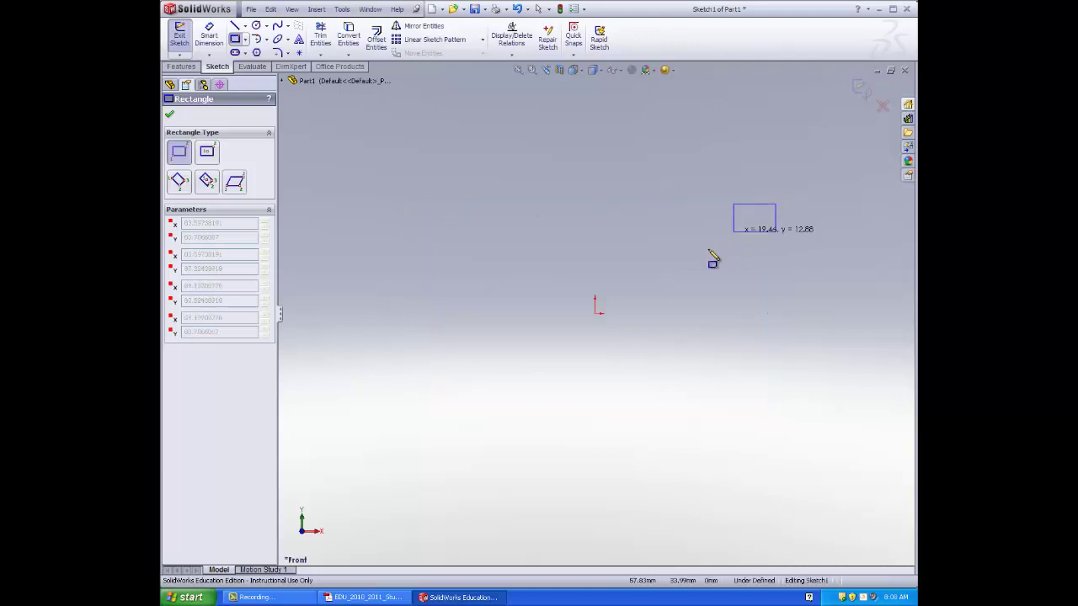
{"action": "left_click", "coordinate": [410, 444]}
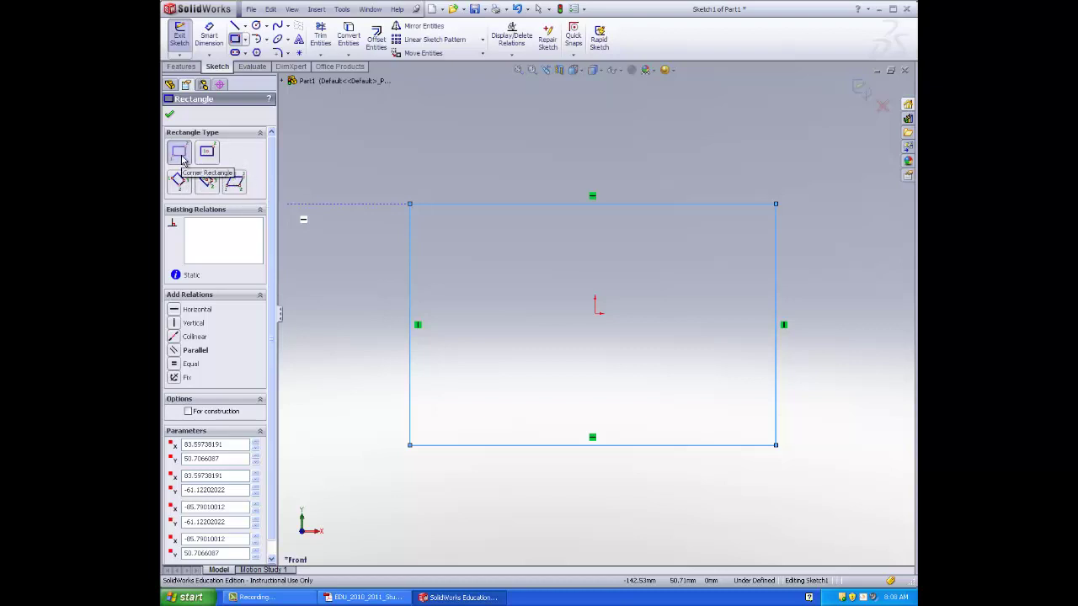
Step: Sketch a small corner rectangle about 9 mm wide and 4 mm high above the large rectangle
{"action": "left_click", "coordinate": [435, 158]}
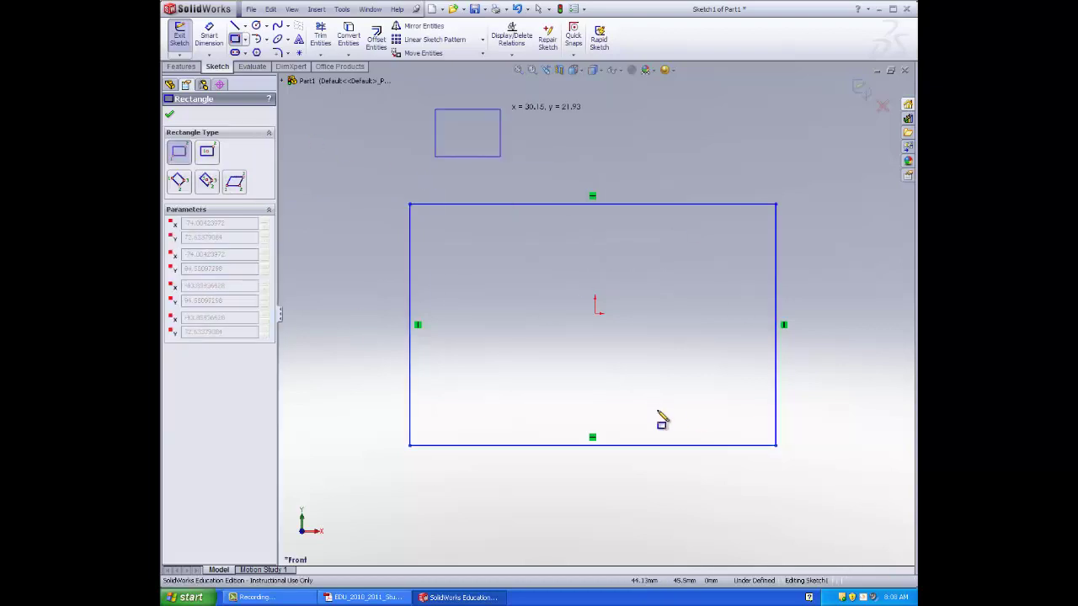
{"action": "right_click", "coordinate": [453, 172]}
{"action": "left_click", "coordinate": [416, 174]}
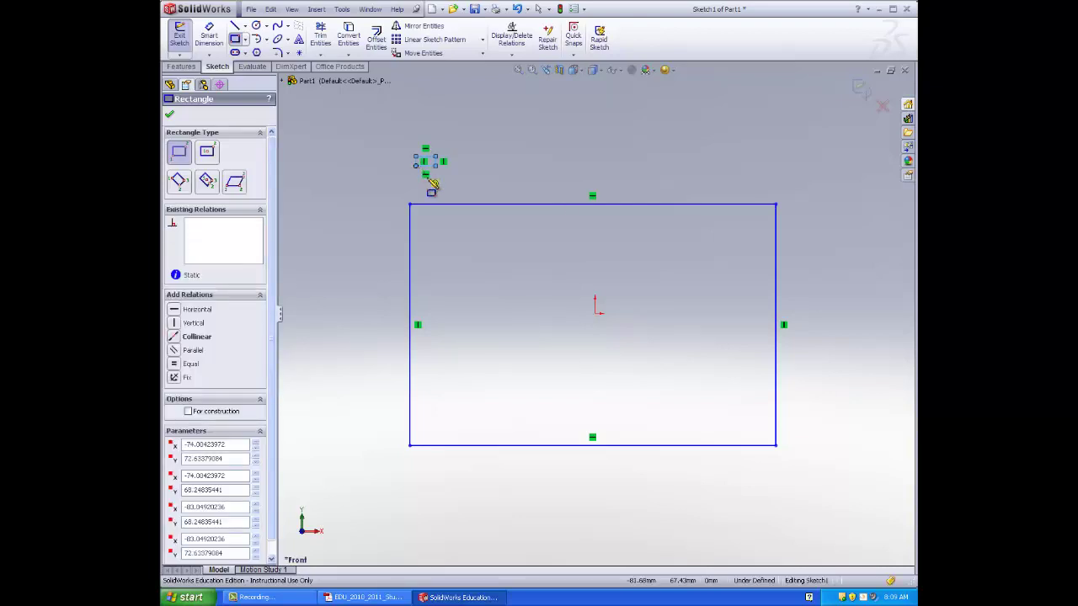
Step: Undo the small corner rectangle and the large rectangle around the origin
{"action": "left_click", "coordinate": [270, 10]}
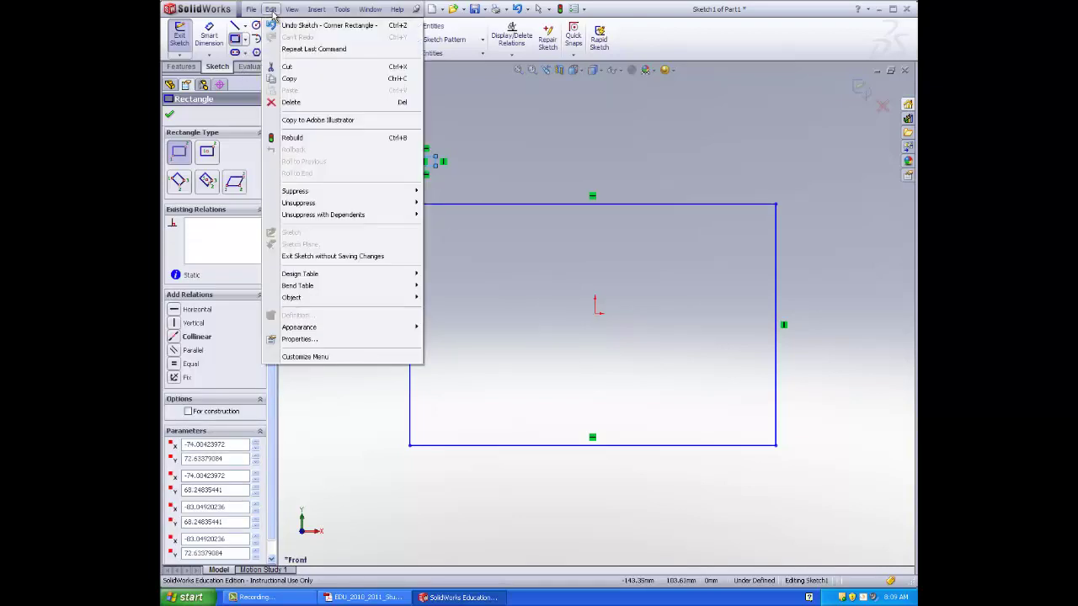
{"action": "left_click", "coordinate": [283, 25]}
{"action": "left_click", "coordinate": [270, 10]}
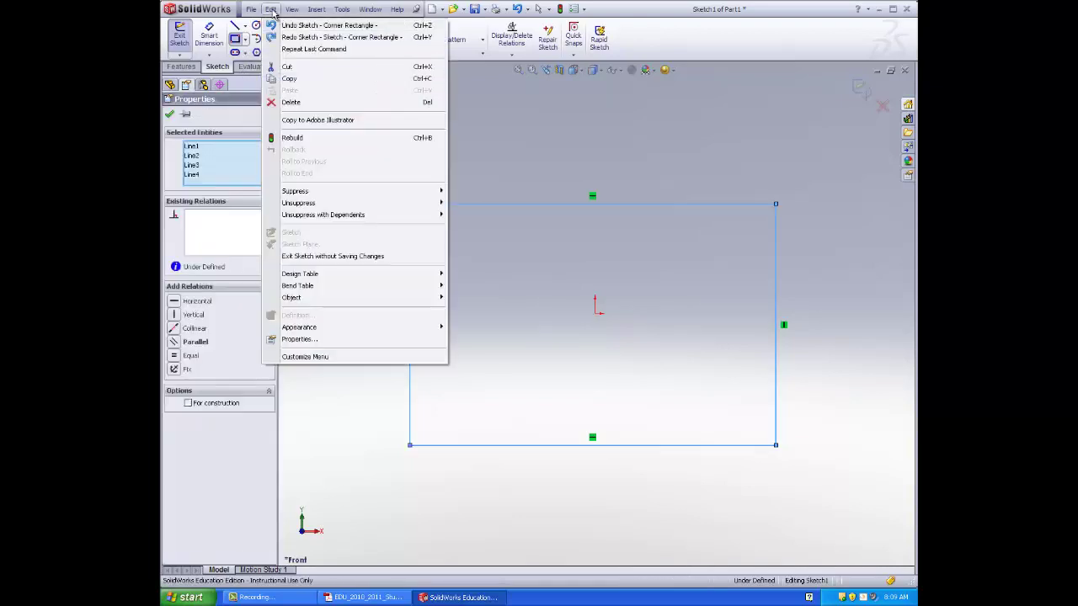
{"action": "left_click", "coordinate": [287, 26]}
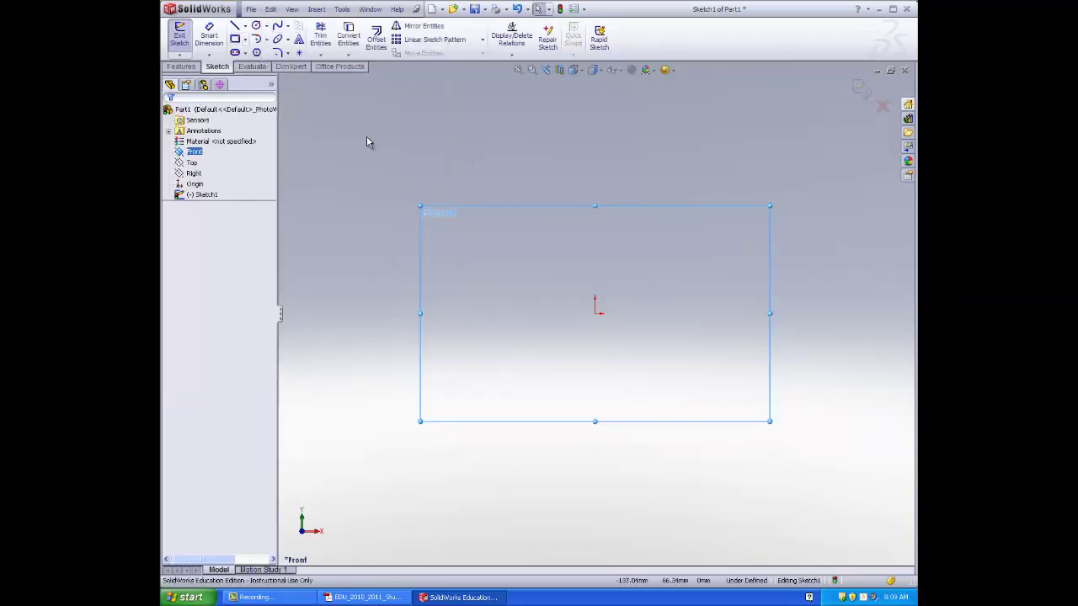
Step: Sketch a new corner rectangle about 165 mm wide and 120 mm high on the Front plane, enclosing the origin
{"action": "left_click", "coordinate": [240, 40]}
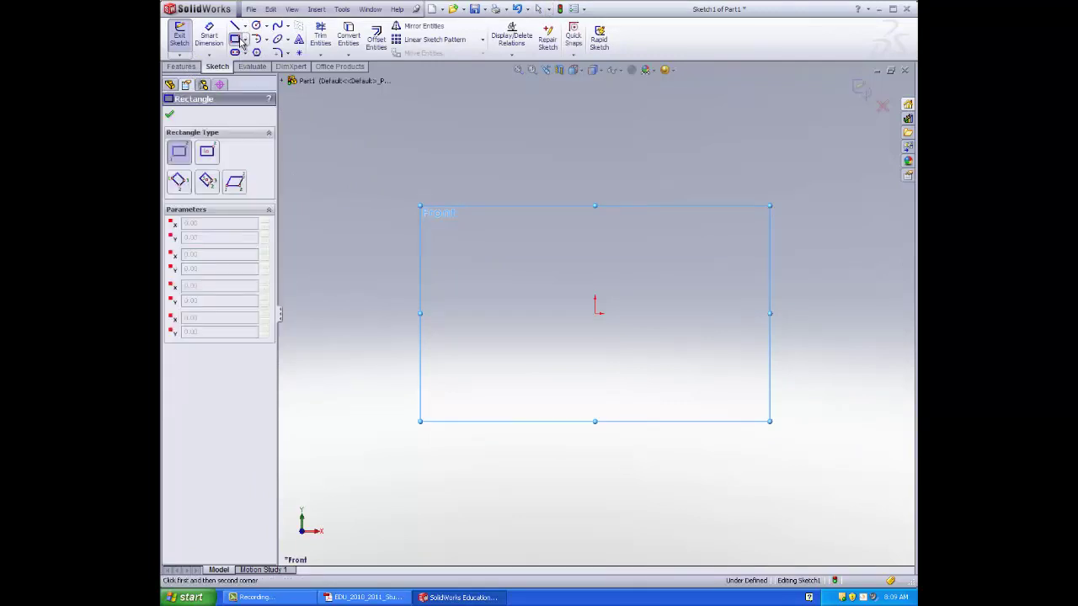
{"action": "left_click", "coordinate": [781, 195]}
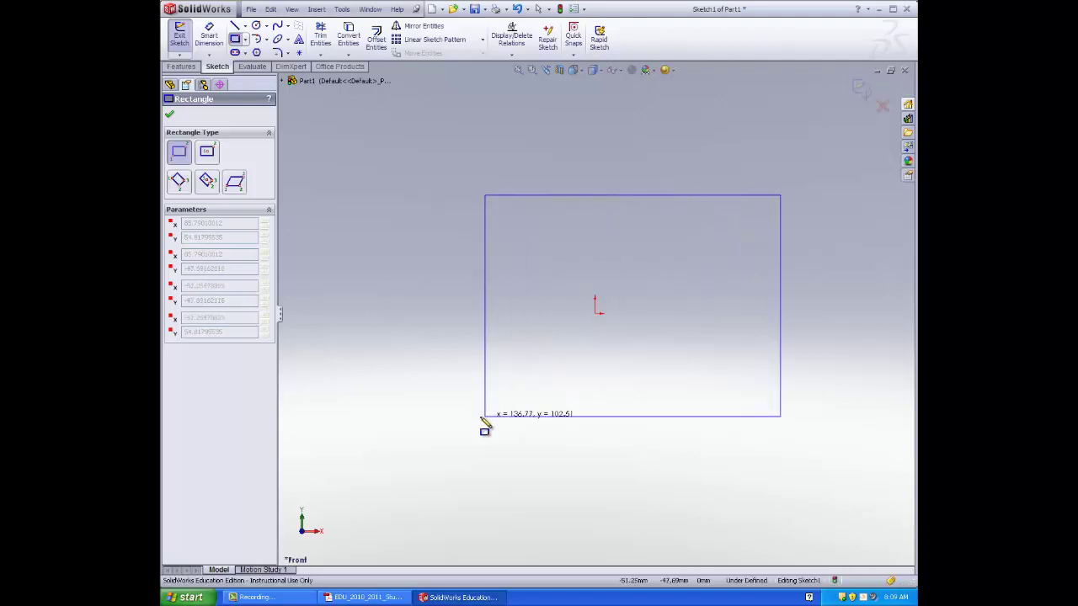
{"action": "left_click", "coordinate": [425, 454]}
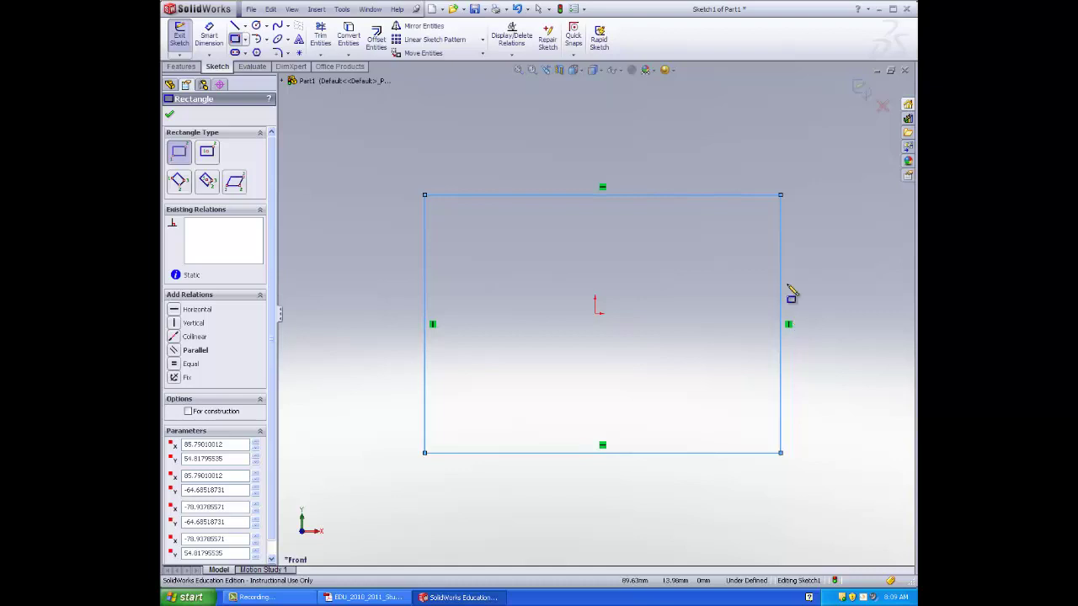
Step: Switch to the student's guide PDF in Adobe Reader, read the rectangle sketching and dimensioning instructions, and return to SolidWorks
{"action": "left_click", "coordinate": [363, 597]}
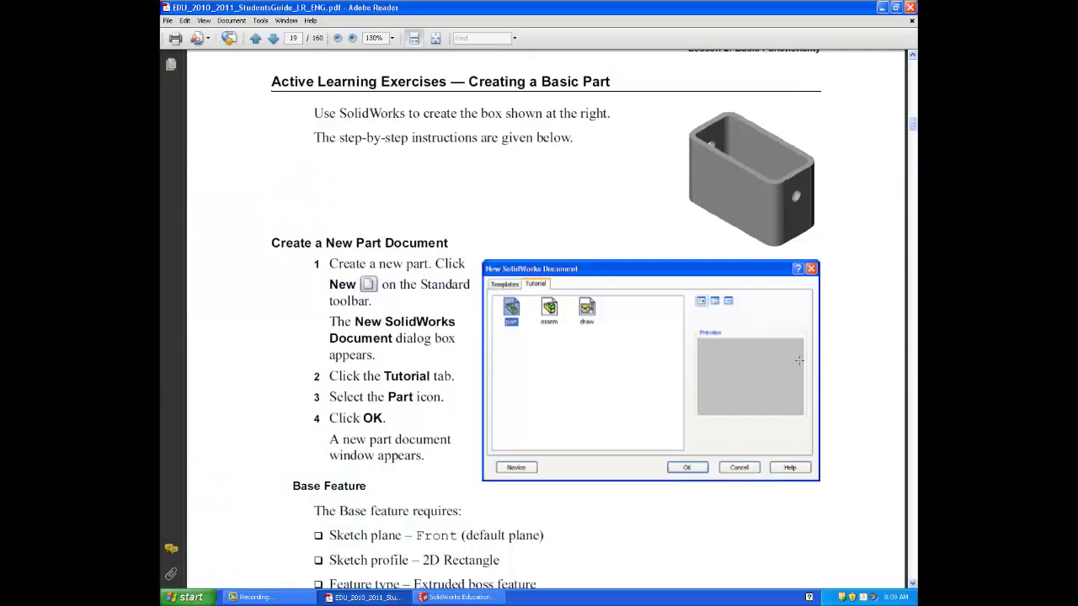
{"action": "mouse_move", "coordinate": [910, 120]}
{"action": "left_mouse_down"}
{"action": "mouse_move", "coordinate": [913, 141]}
{"action": "mouse_move", "coordinate": [912, 127]}
{"action": "left_mouse_up"}
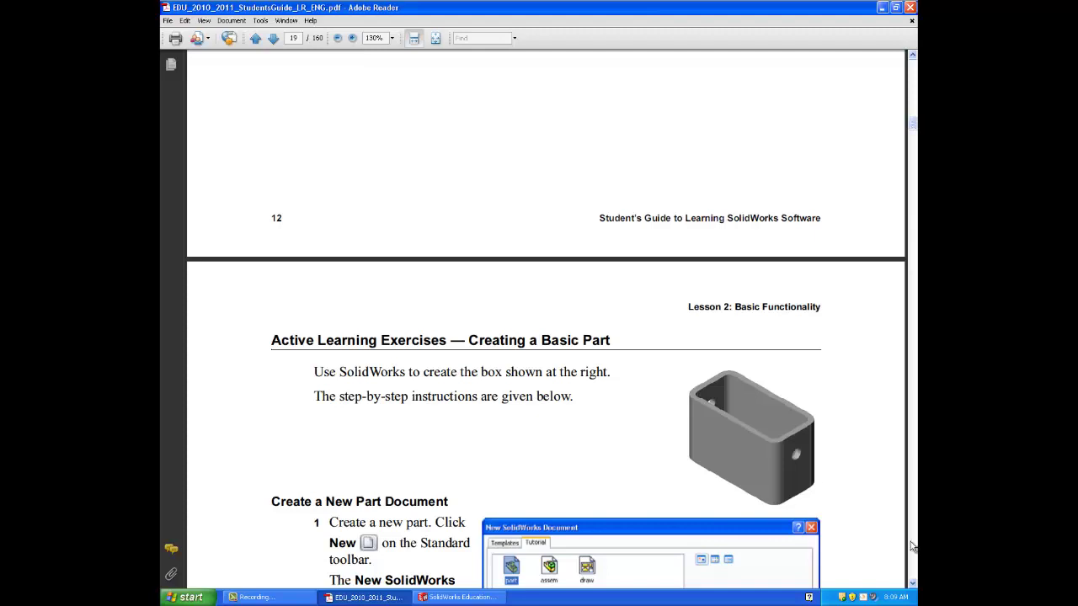
{"action": "left_click", "coordinate": [912, 583]}
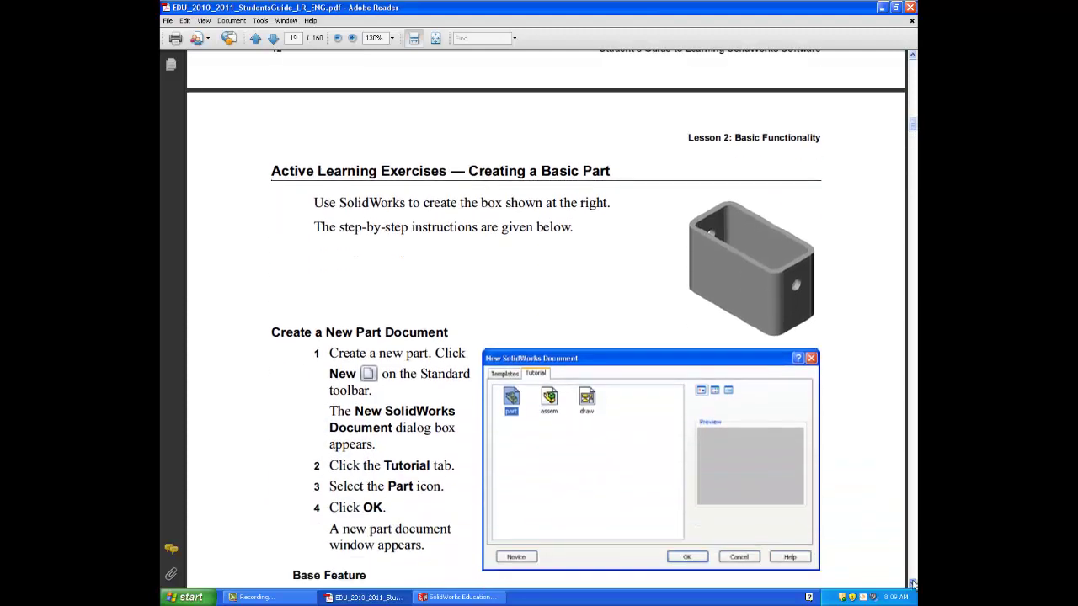
{"action": "left_click_drag", "start_coordinate": [912, 582], "coordinate": [912, 582]}
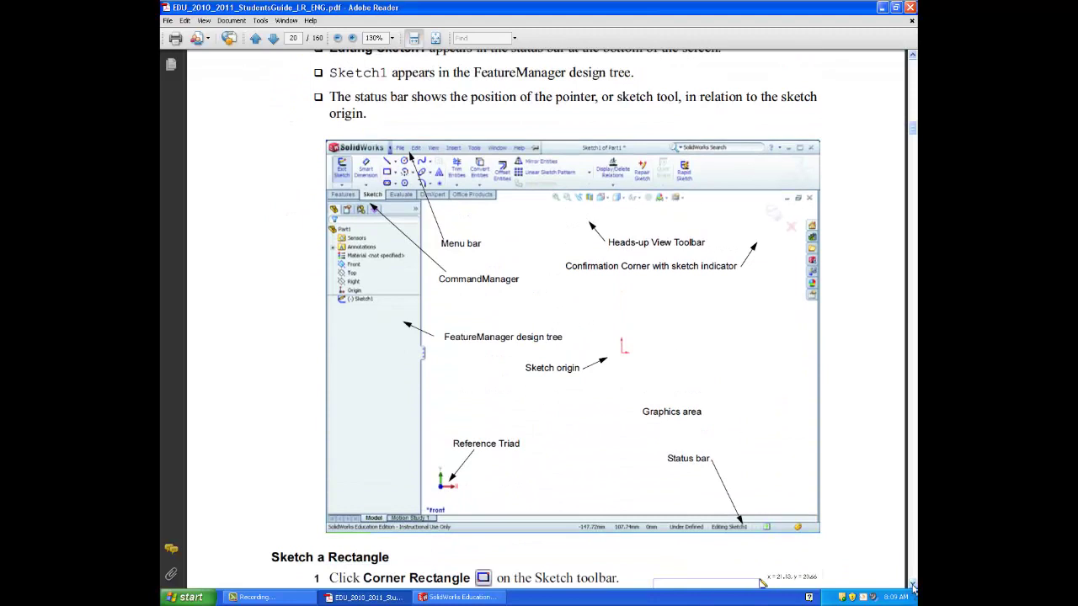
{"action": "left_click_drag", "start_coordinate": [912, 583], "coordinate": [912, 584]}
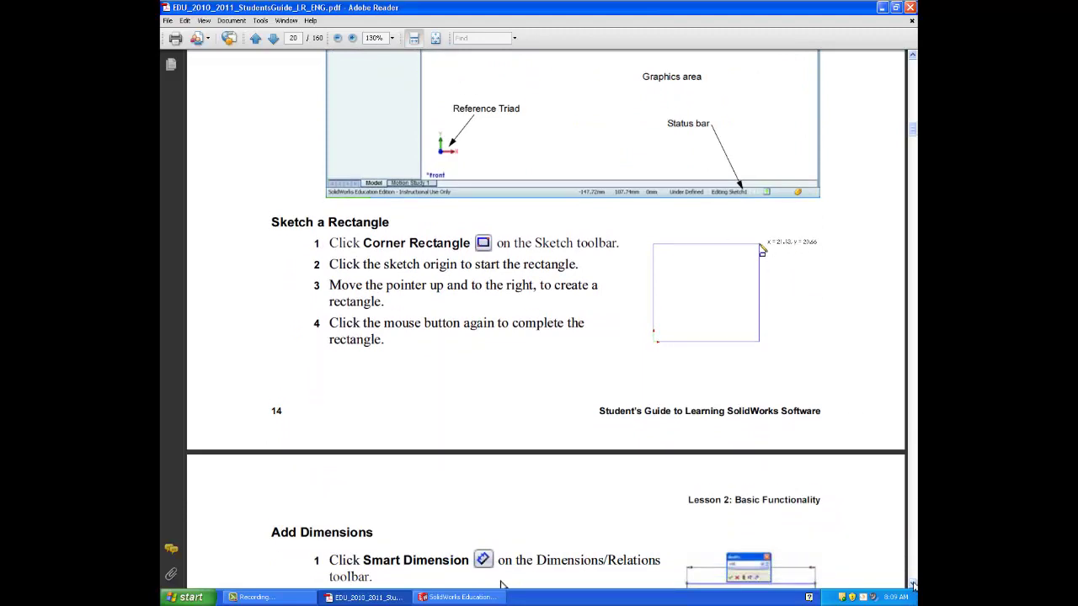
{"action": "scroll", "coordinate": [913, 584], "scroll_direction": "down", "scroll_amount": 10}
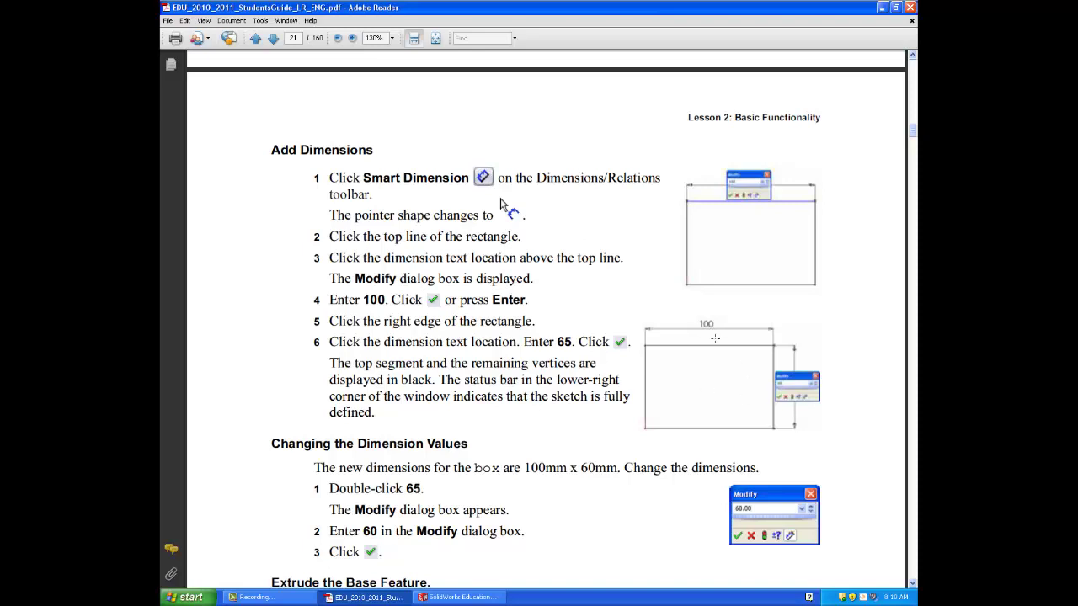
{"action": "left_click", "coordinate": [427, 598]}
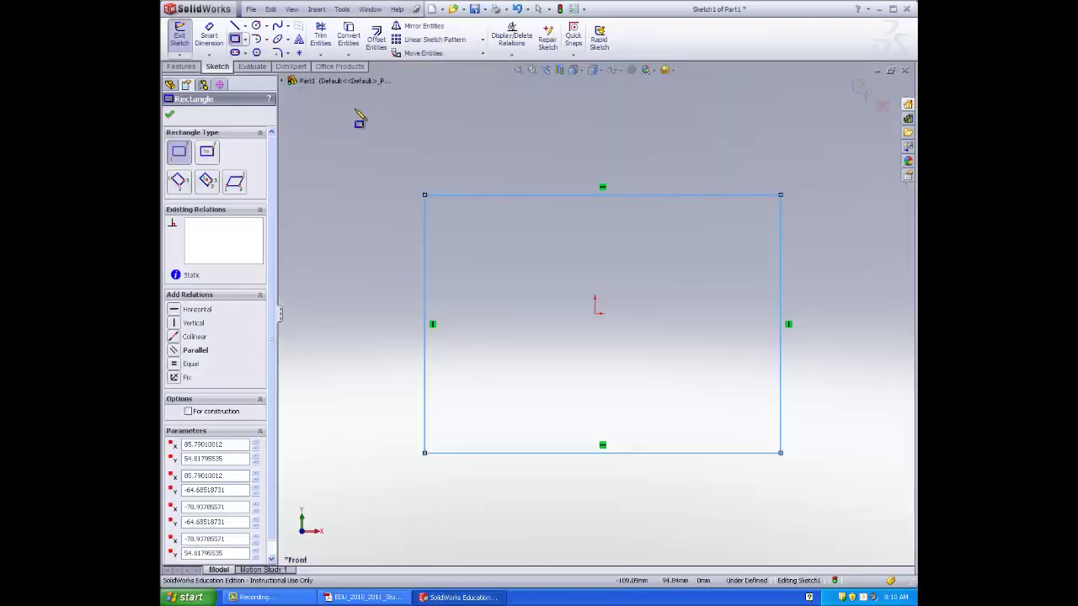
Step: Add a Smart Dimension above the rectangle's top edge and set it to 100 mm
{"action": "left_click", "coordinate": [213, 35]}
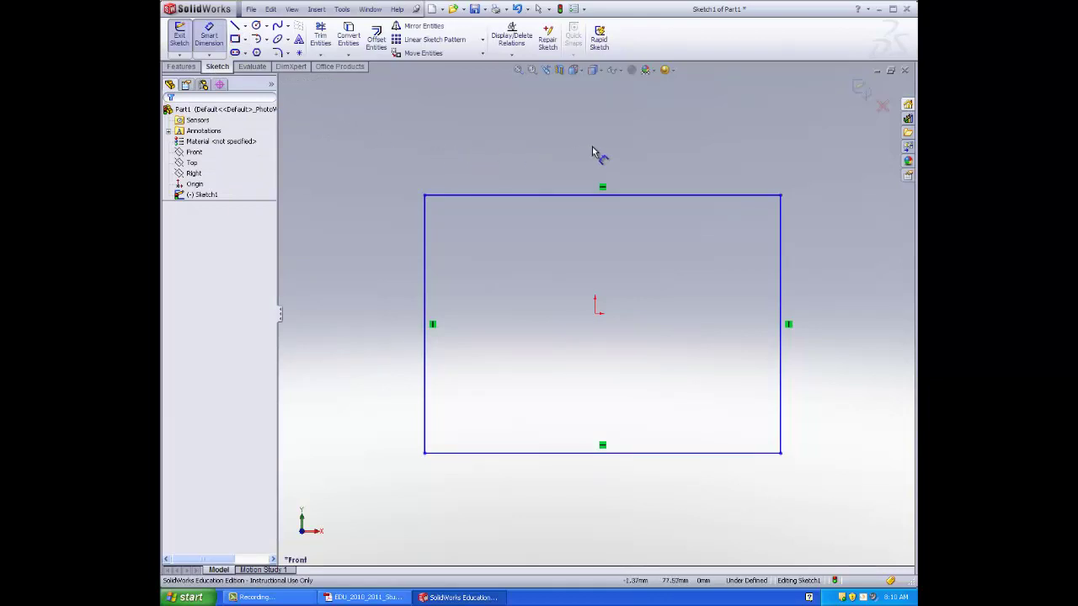
{"action": "left_click", "coordinate": [614, 196]}
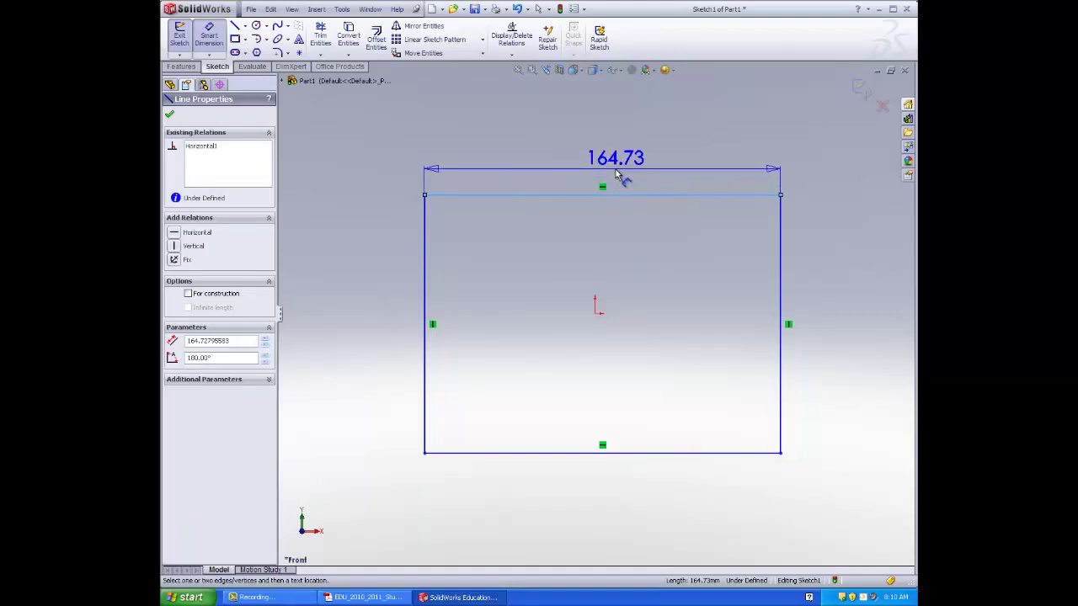
{"action": "left_click", "coordinate": [615, 160]}
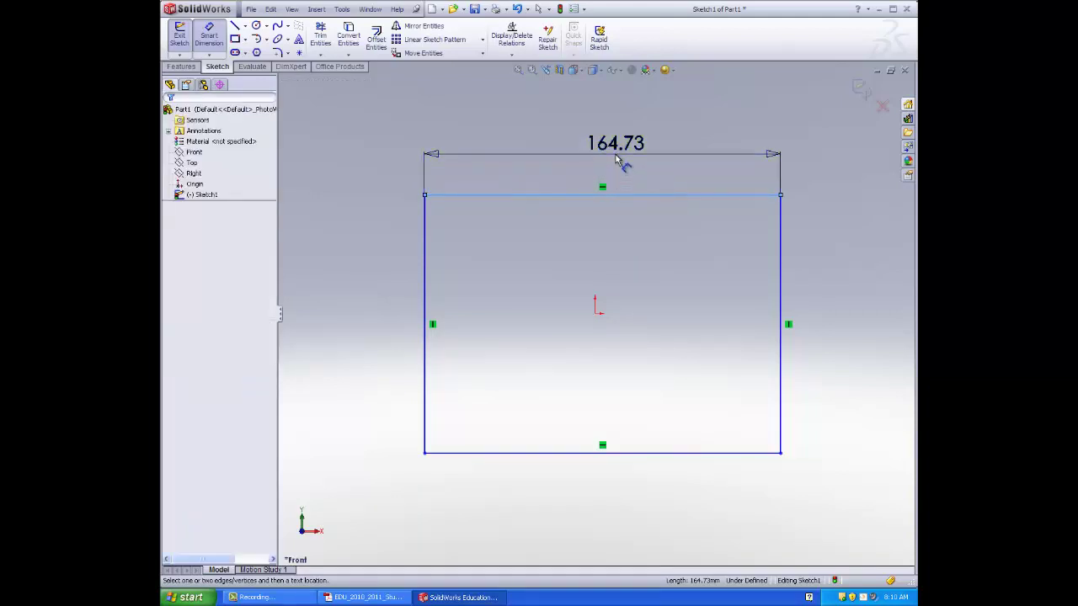
{"action": "left_click", "coordinate": [622, 149]}
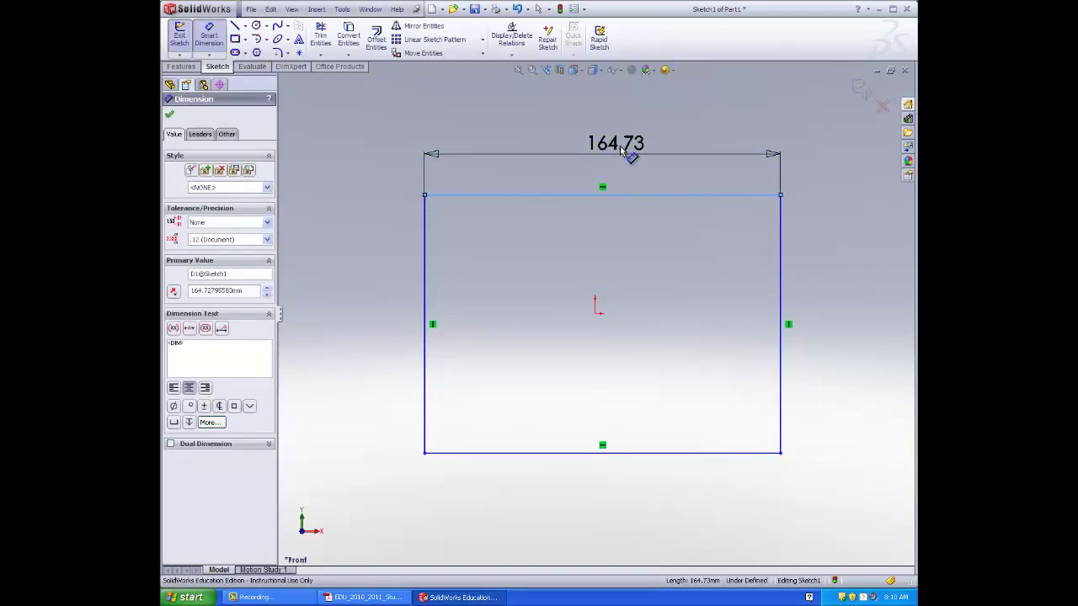
{"action": "double_click", "coordinate": [616, 145]}
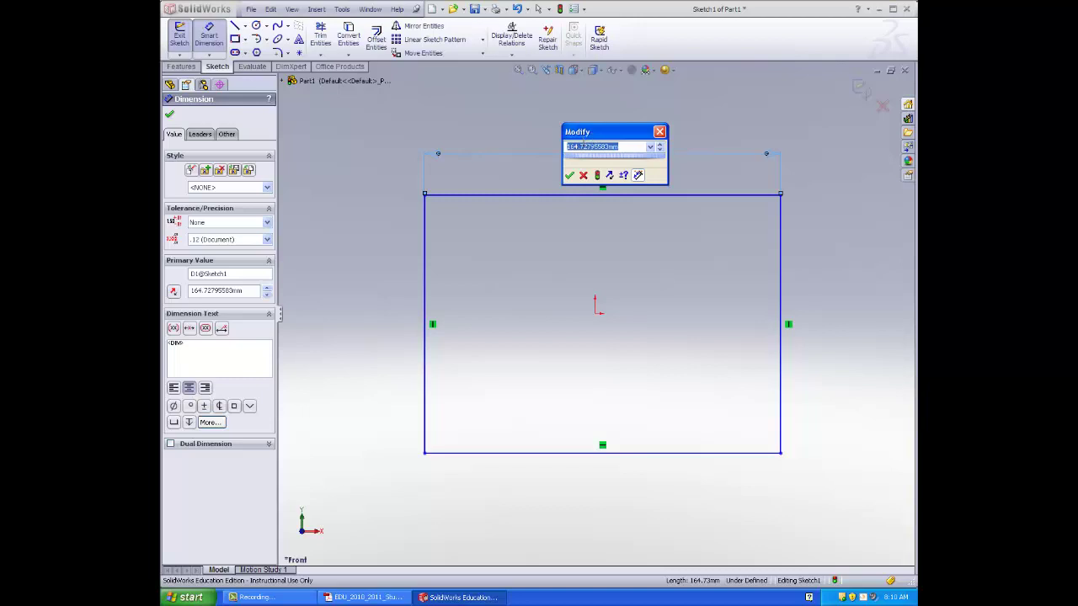
{"action": "left_click_drag", "start_coordinate": [622, 148], "coordinate": [565, 147]}
{"action": "type", "text": "100"}
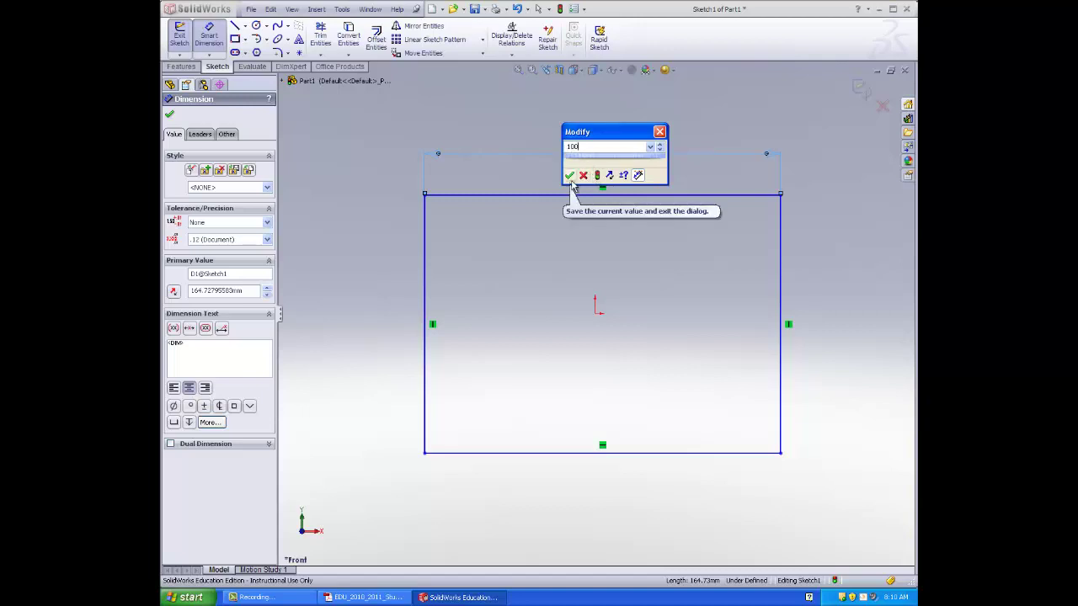
{"action": "left_click", "coordinate": [570, 177]}
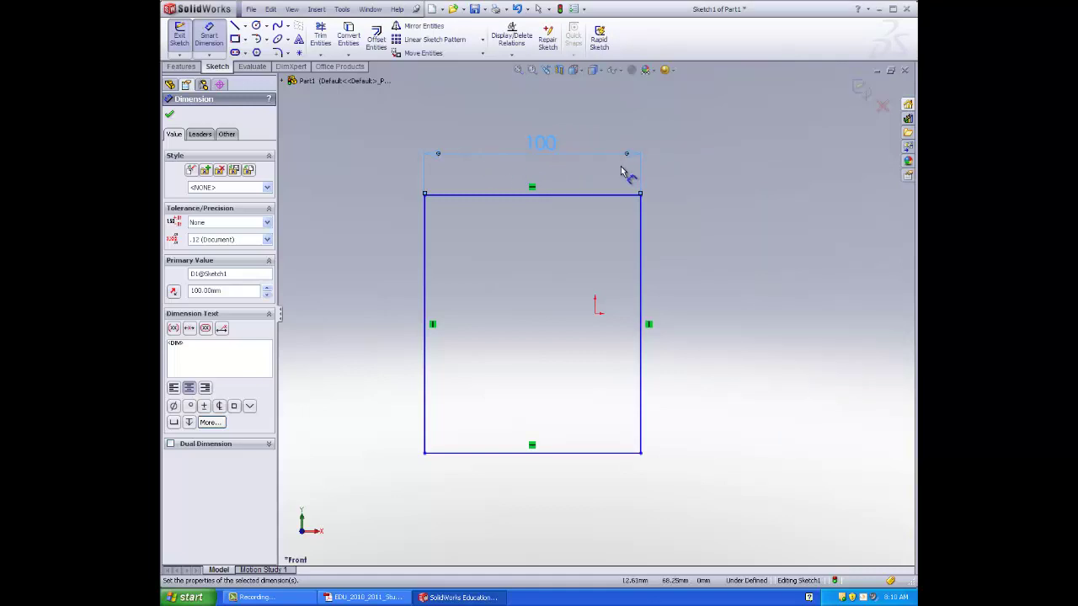
Step: Set the top edge's dimension to 65 mm and leave Smart Dimension
{"action": "left_click", "coordinate": [228, 291]}
{"action": "key", "text": "BackSpace"}
{"action": "key", "text": "BackSpace"}
{"action": "key", "text": "Return"}
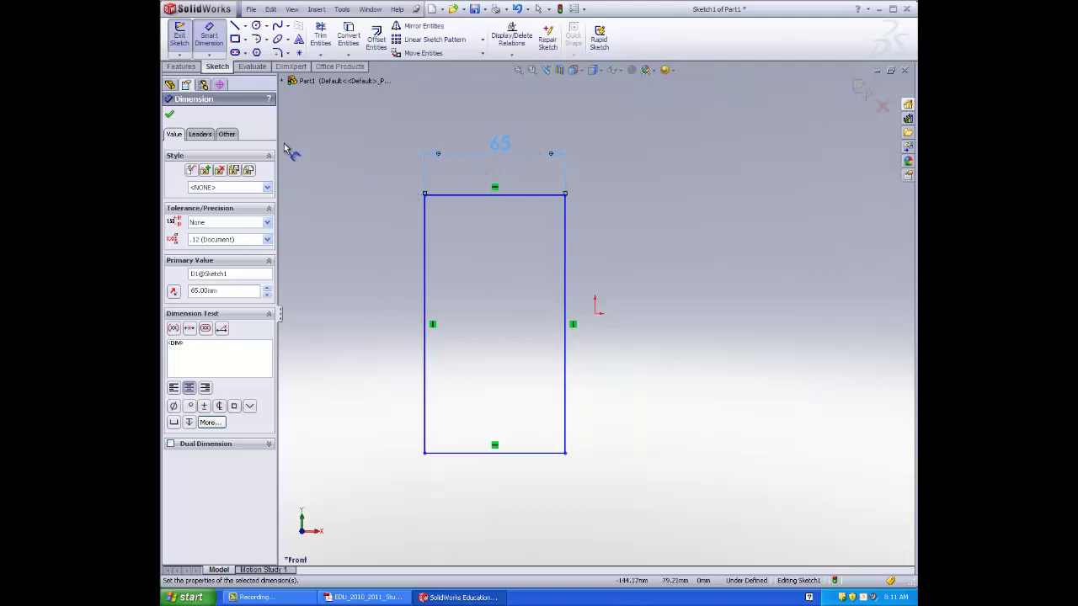
{"action": "left_click", "coordinate": [170, 114]}
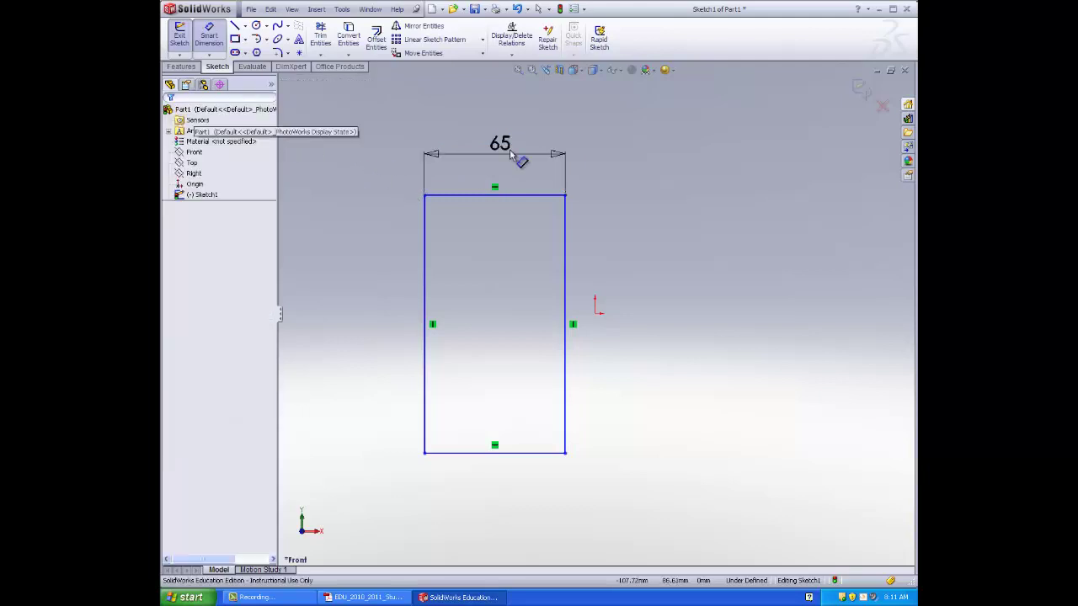
{"action": "key", "text": "Escape"}
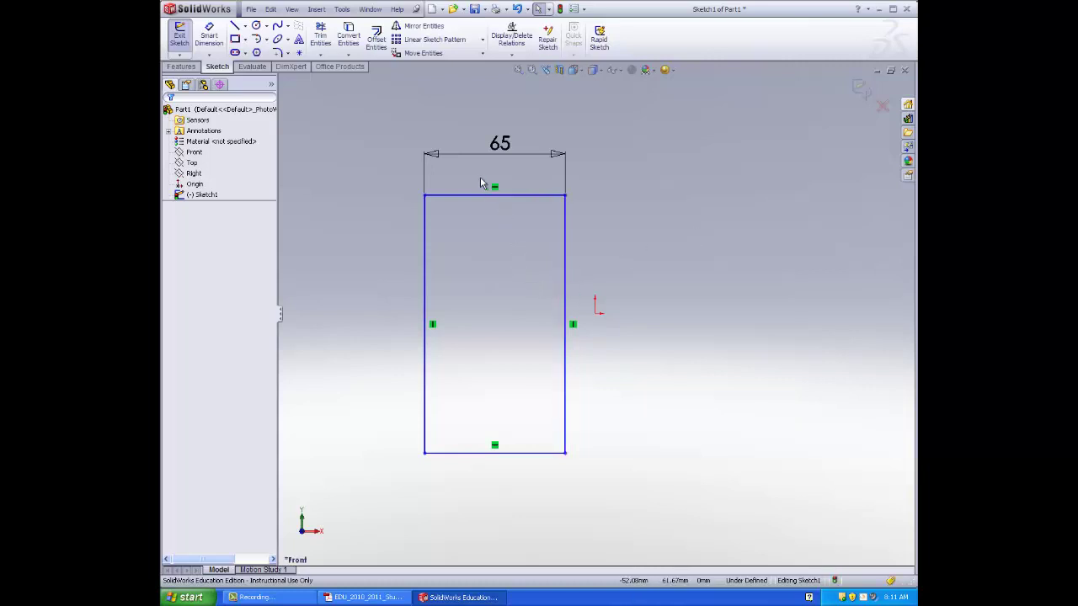
Step: Set the rectangle's top edge dimension to 100 mm
{"action": "left_click", "coordinate": [497, 149]}
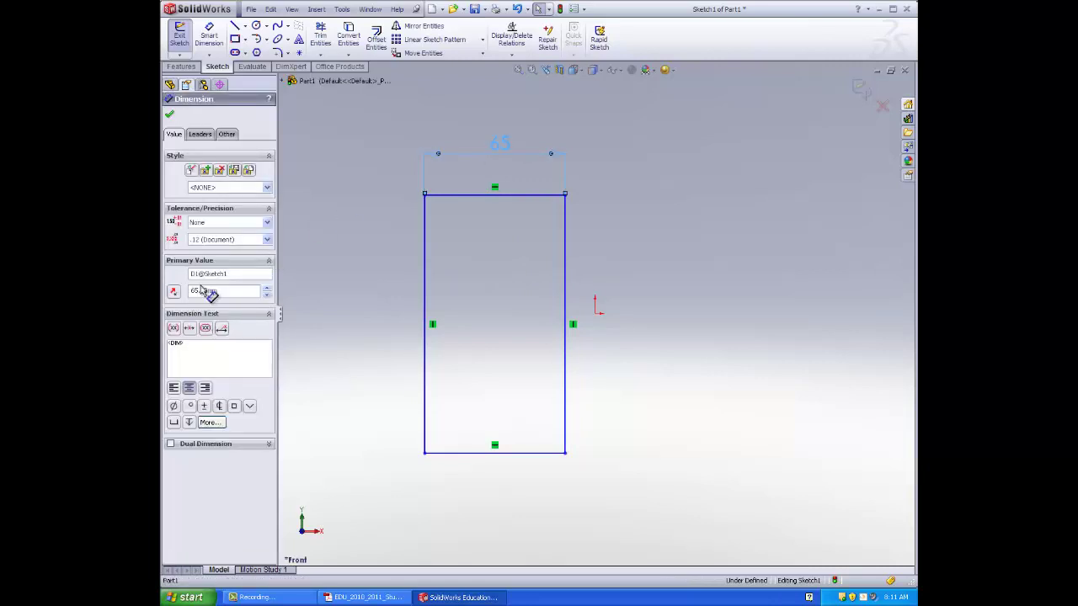
{"action": "left_click", "coordinate": [201, 292]}
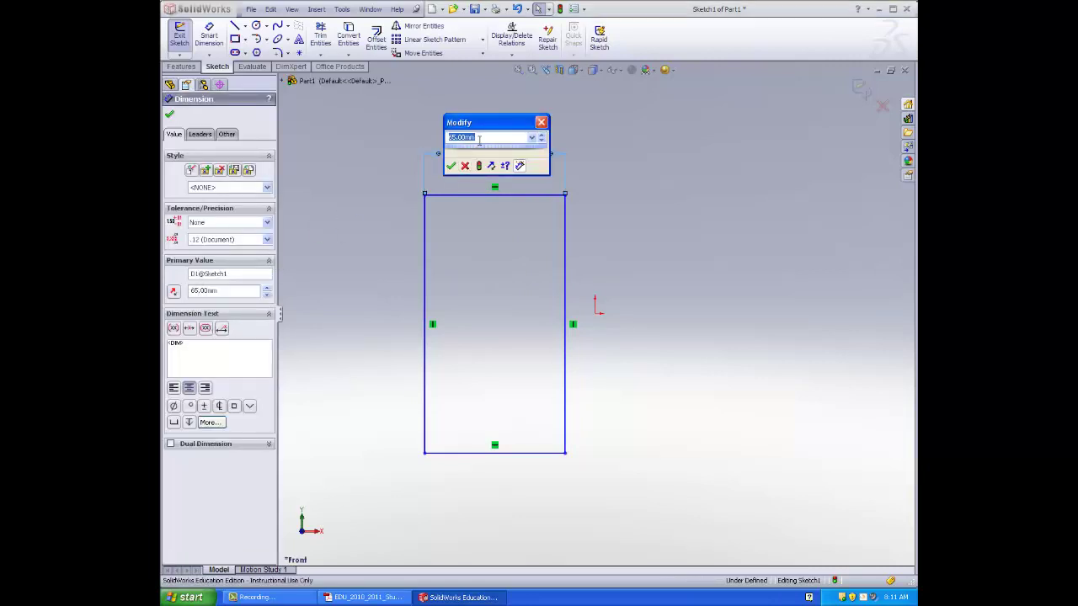
{"action": "type", "text": "100"}
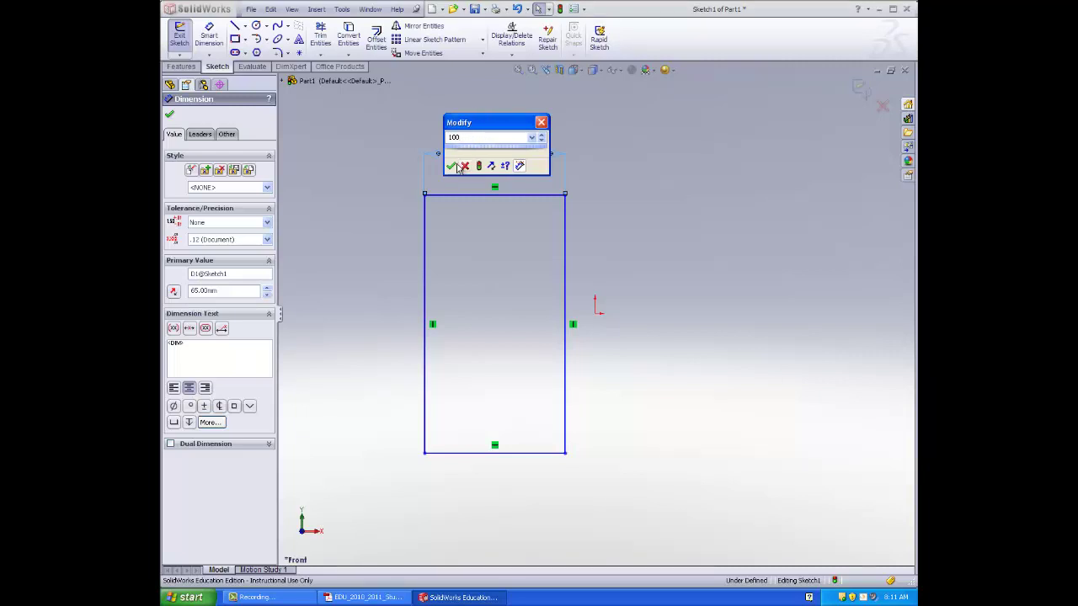
{"action": "left_click", "coordinate": [451, 166]}
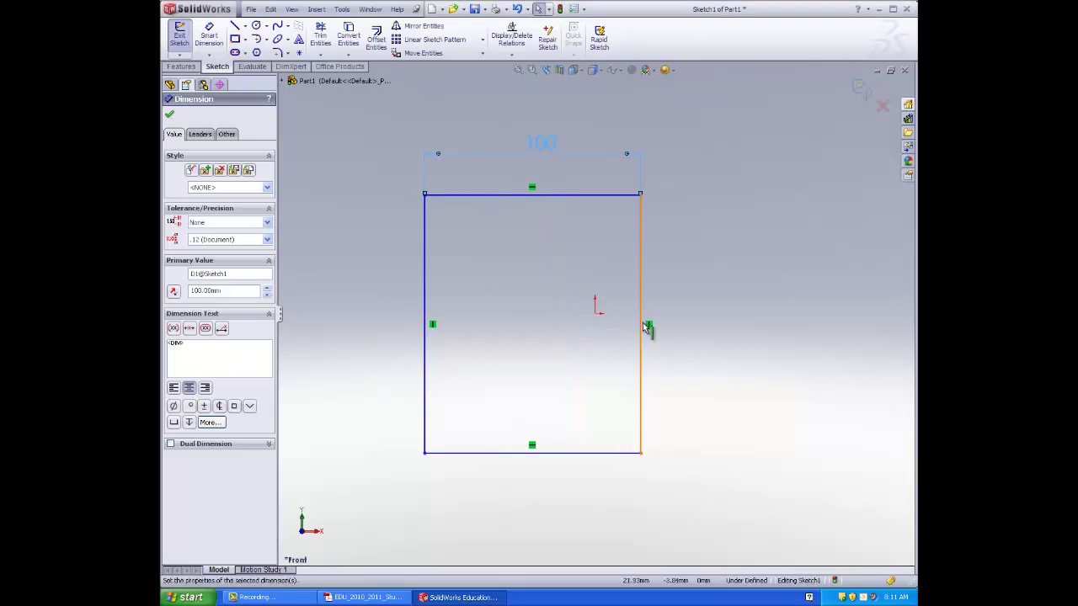
Step: Set the length of the rectangle's right edge to 65 mm in its line properties
{"action": "left_click", "coordinate": [648, 328]}
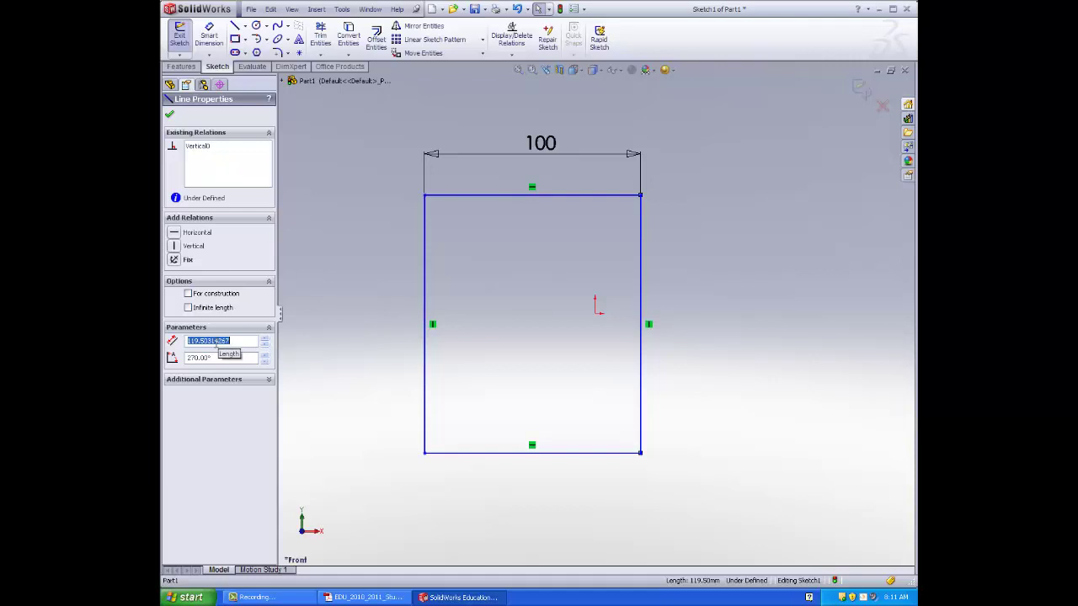
{"action": "type", "text": "65"}
{"action": "key", "text": "Return"}
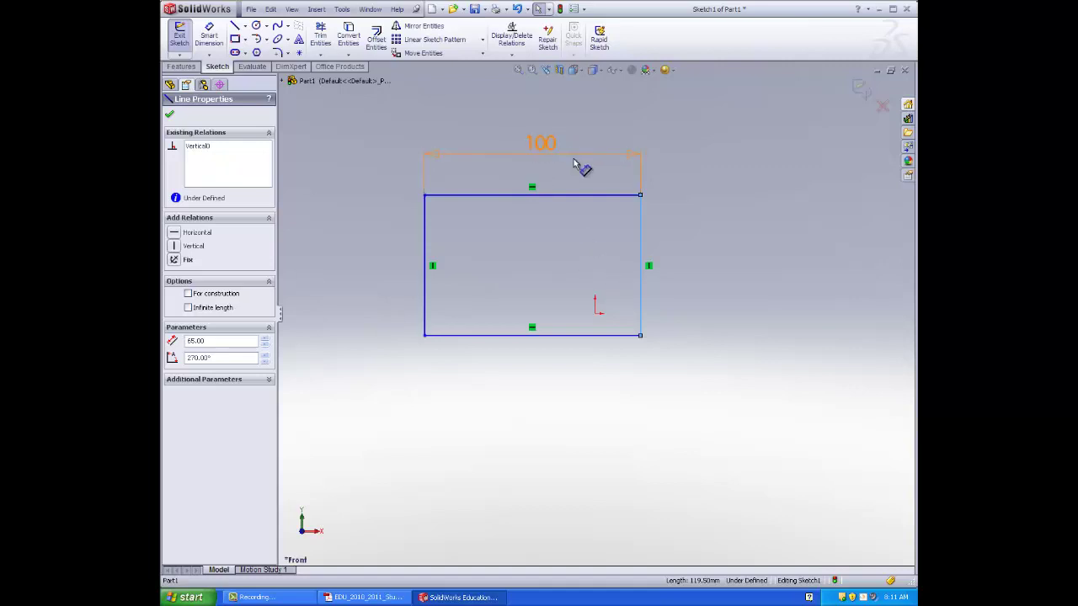
{"action": "left_click", "coordinate": [169, 113]}
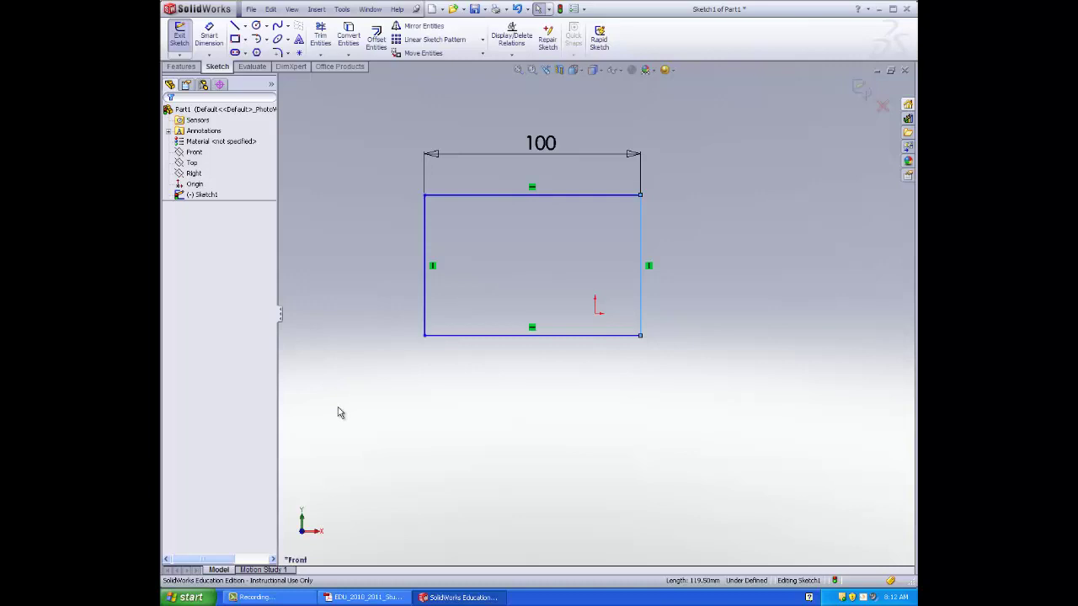
Step: Check the new box dimensions in the PDF guide and set the rectangle's right edge length to 60 mm in its line properties
{"action": "left_click", "coordinate": [362, 597]}
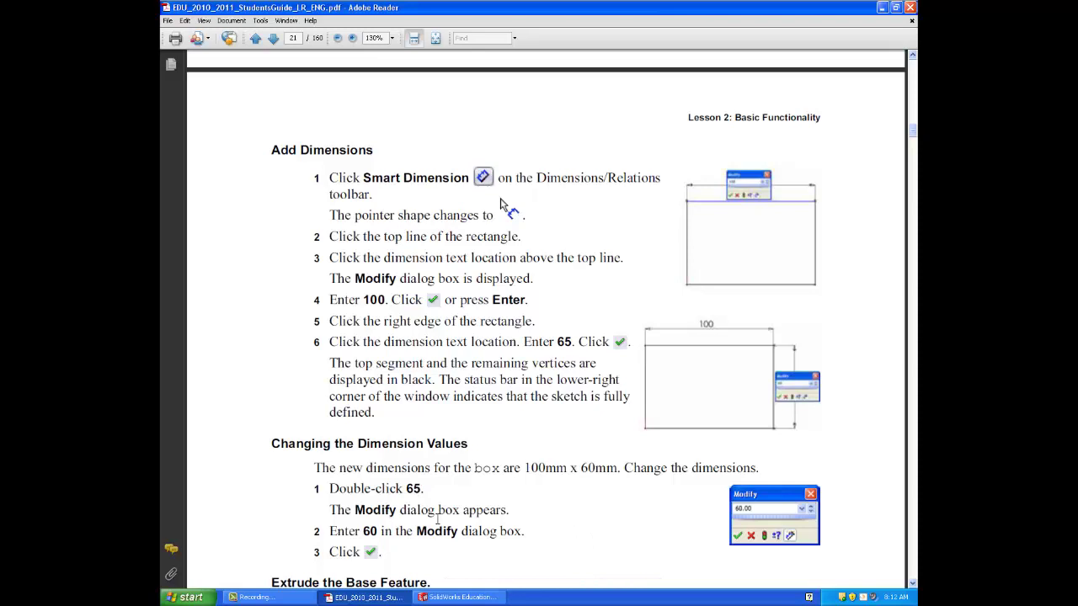
{"action": "left_click", "coordinate": [477, 597]}
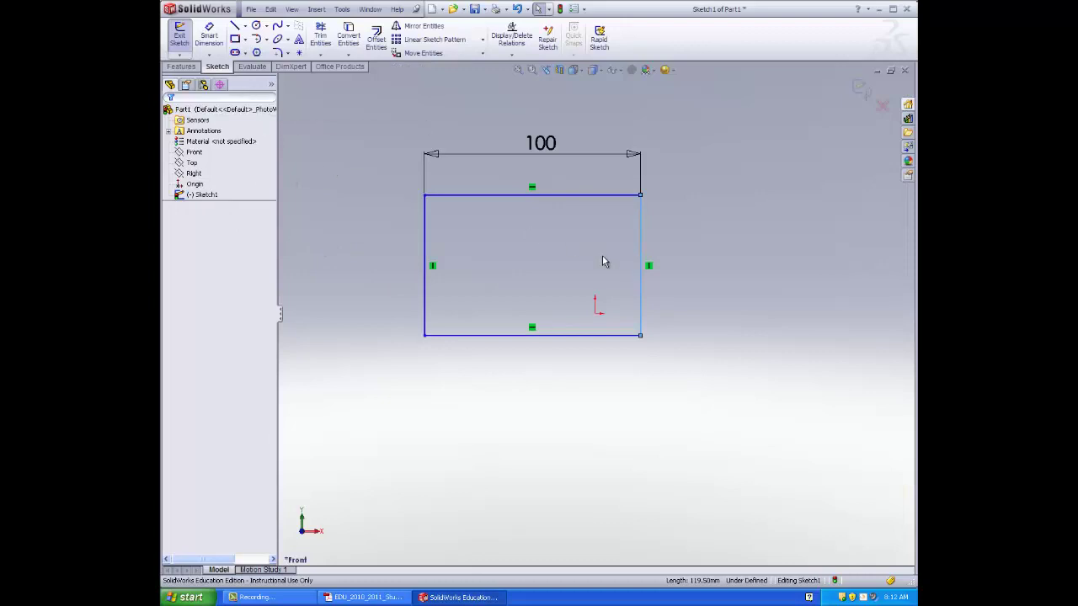
{"action": "left_click", "coordinate": [641, 264]}
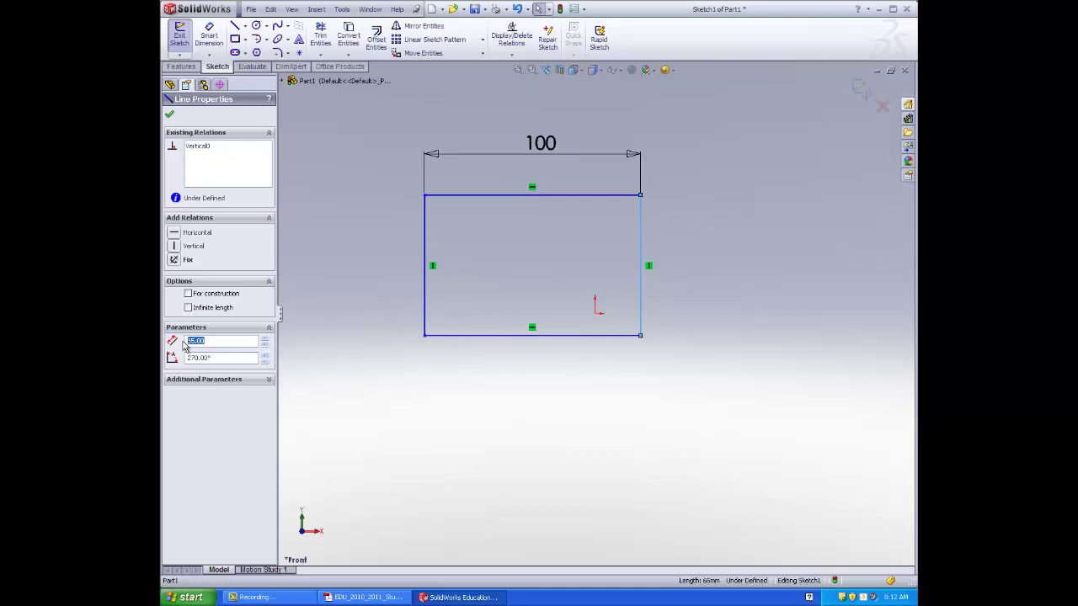
{"action": "type", "text": "60"}
{"action": "left_click", "coordinate": [169, 114]}
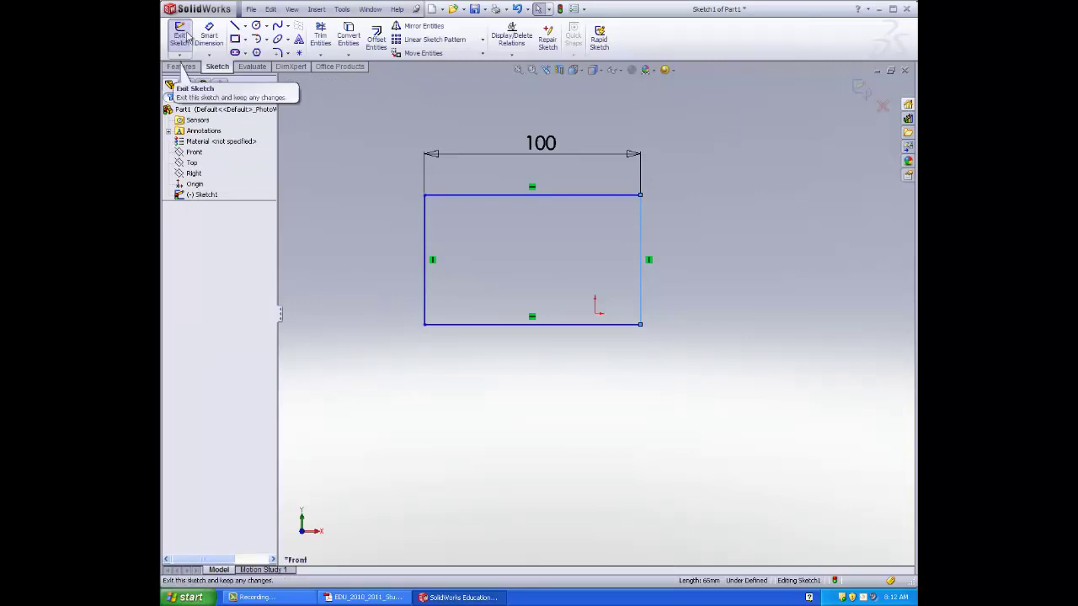
Step: Add a 60 mm Smart Dimension beside the rectangle's right edge and close the dimension properties
{"action": "left_click", "coordinate": [214, 39]}
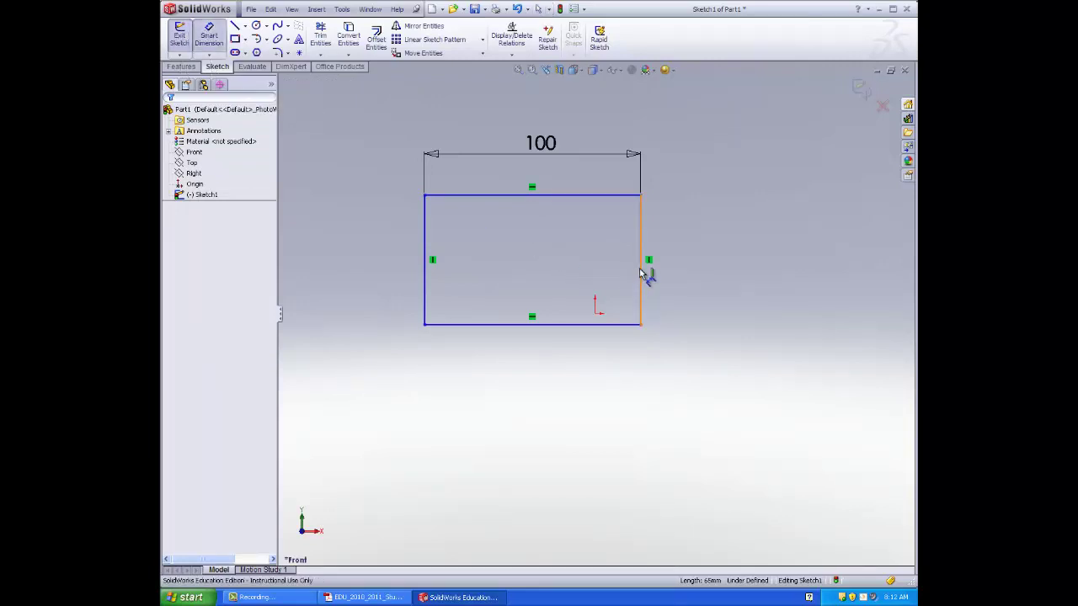
{"action": "left_click", "coordinate": [661, 275]}
{"action": "left_click", "coordinate": [665, 278]}
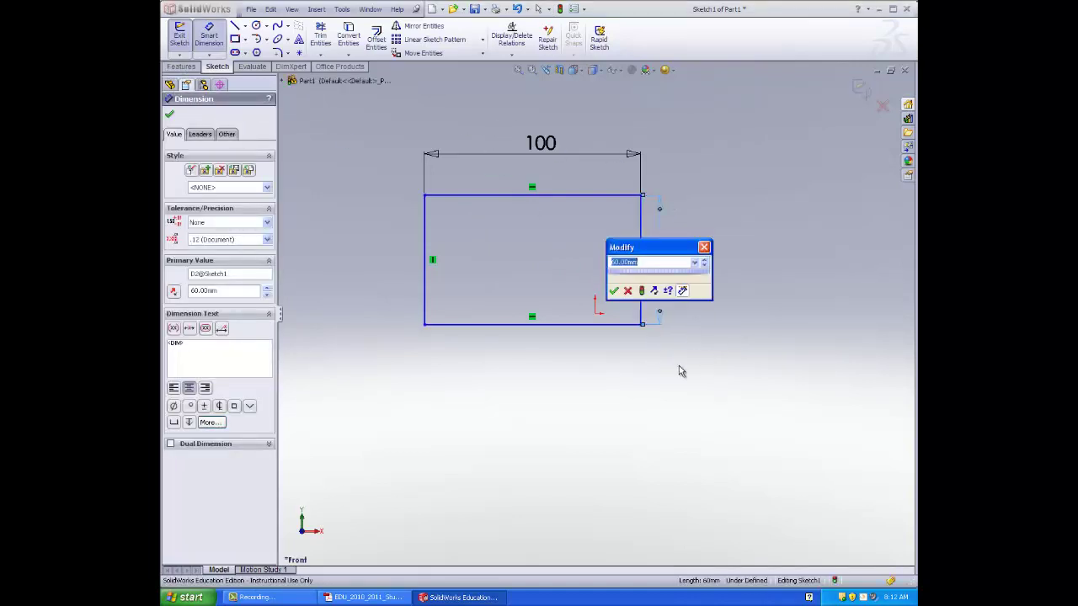
{"action": "left_click", "coordinate": [613, 291]}
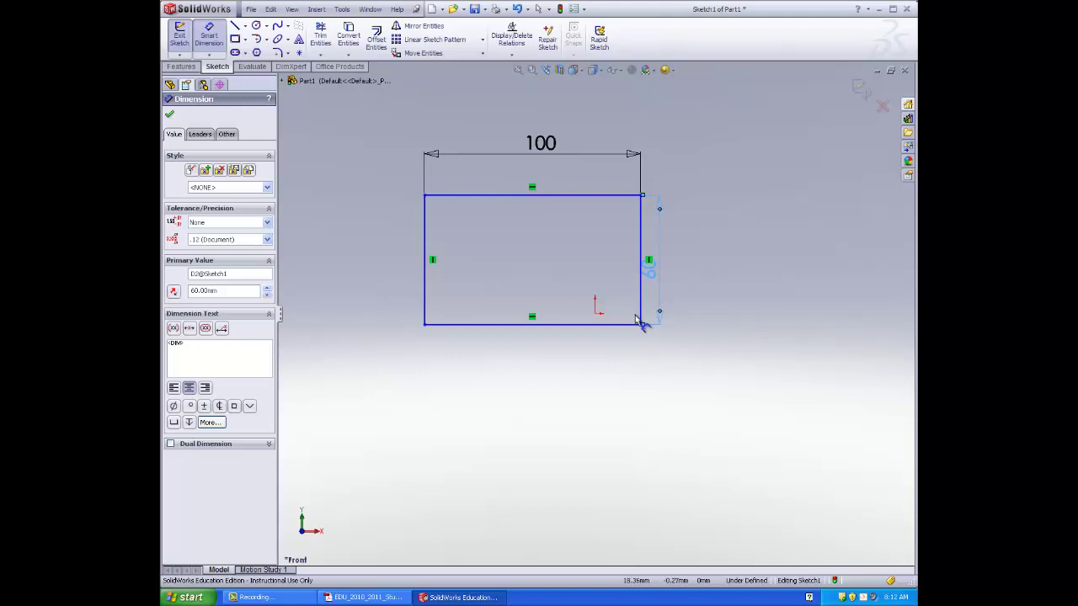
{"action": "left_click", "coordinate": [169, 116]}
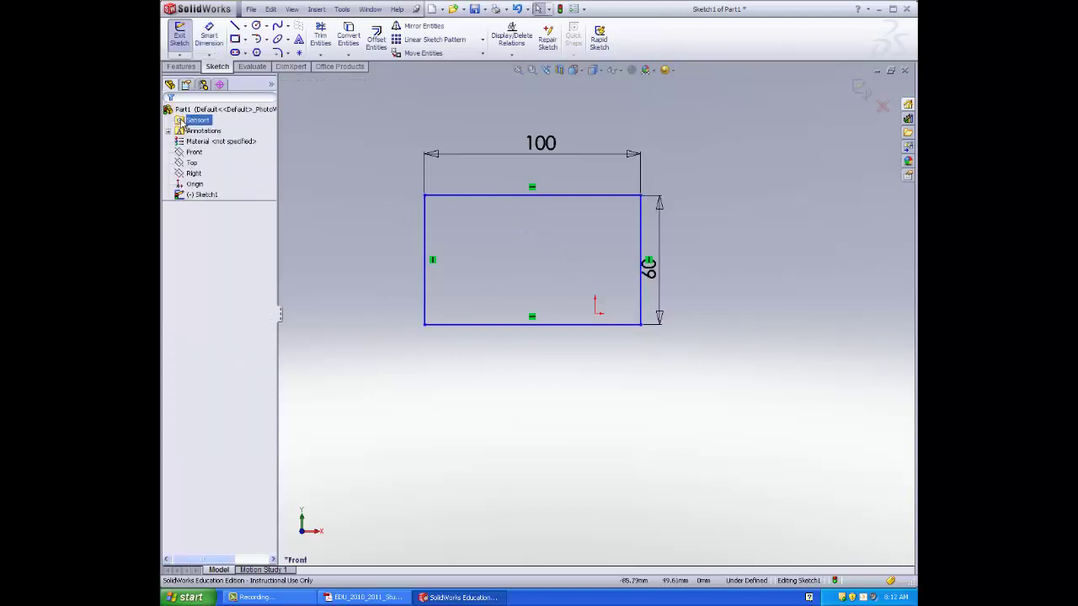
Step: Extrude the rectangle sketch as a boss with a Blind end condition and a depth of 50 mm
{"action": "left_click", "coordinate": [182, 67]}
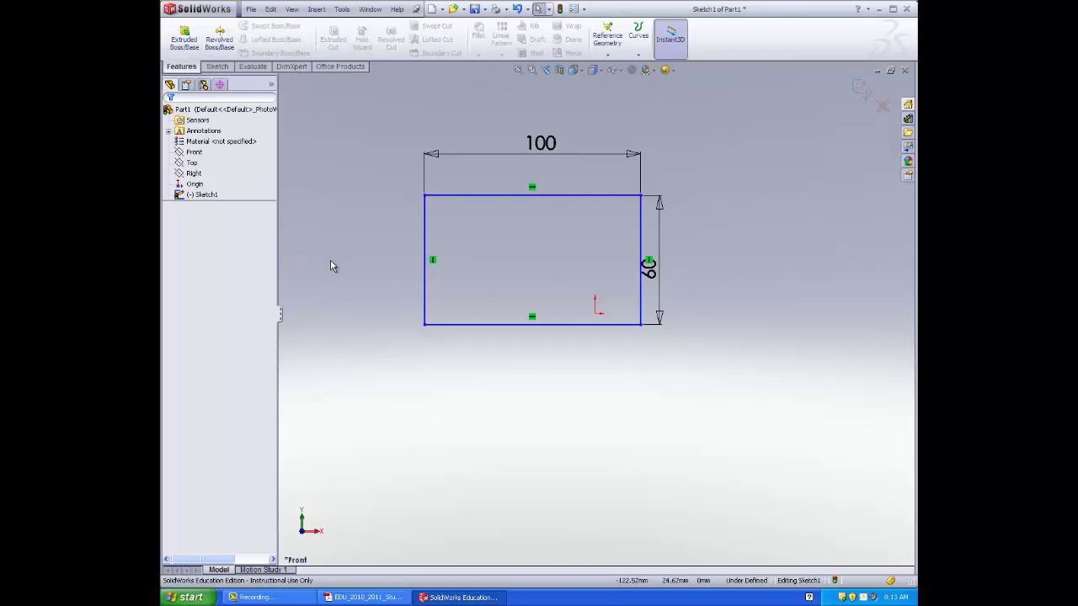
{"action": "left_click", "coordinate": [182, 44]}
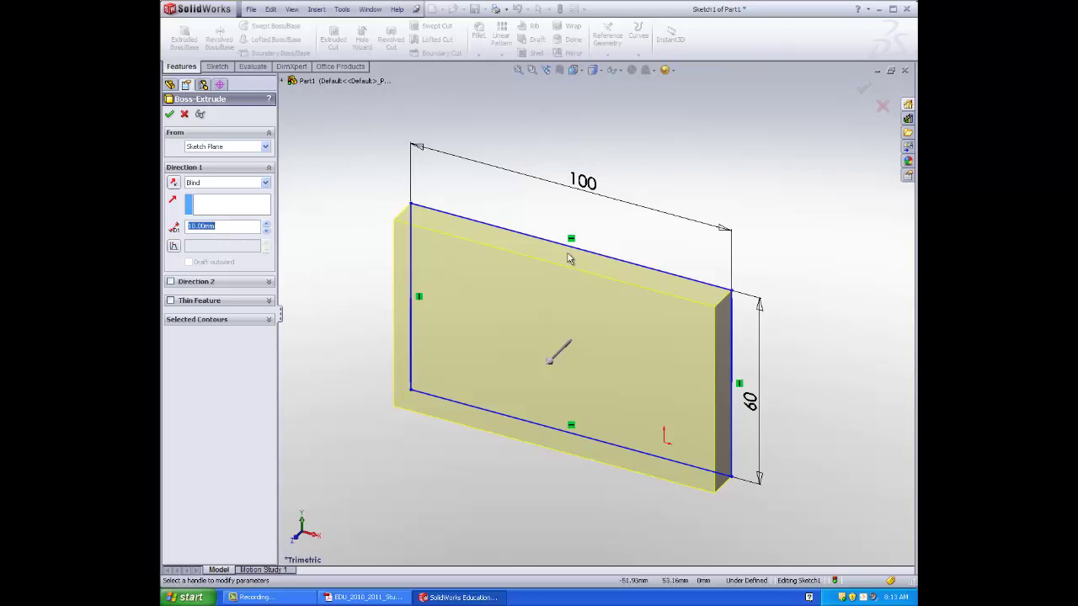
{"action": "left_click", "coordinate": [557, 362]}
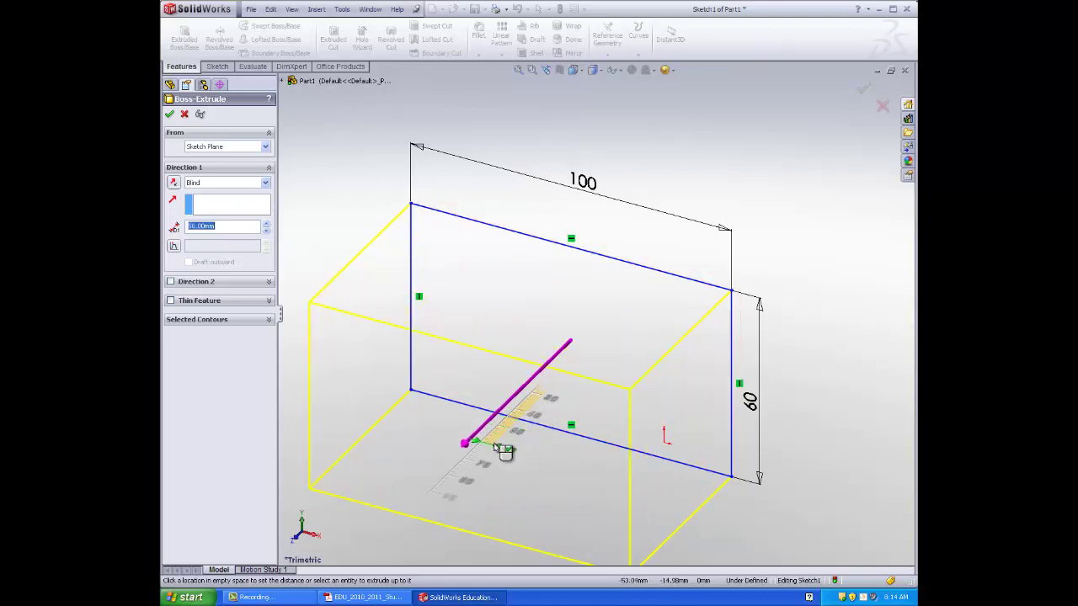
{"action": "left_click", "coordinate": [497, 446]}
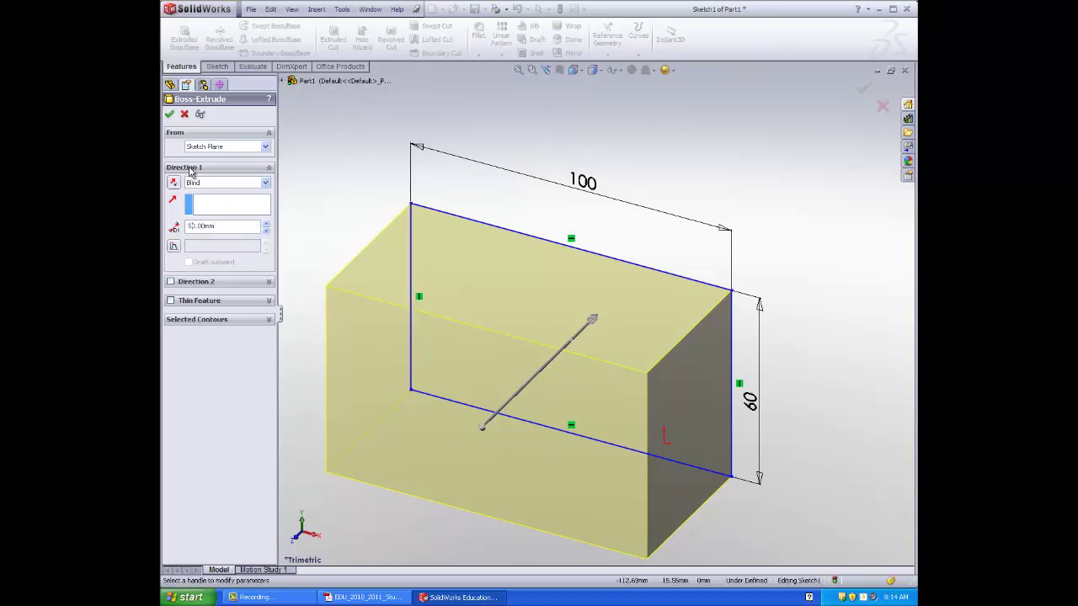
{"action": "left_click", "coordinate": [266, 183]}
{"action": "left_click", "coordinate": [268, 188]}
{"action": "left_click", "coordinate": [170, 115]}
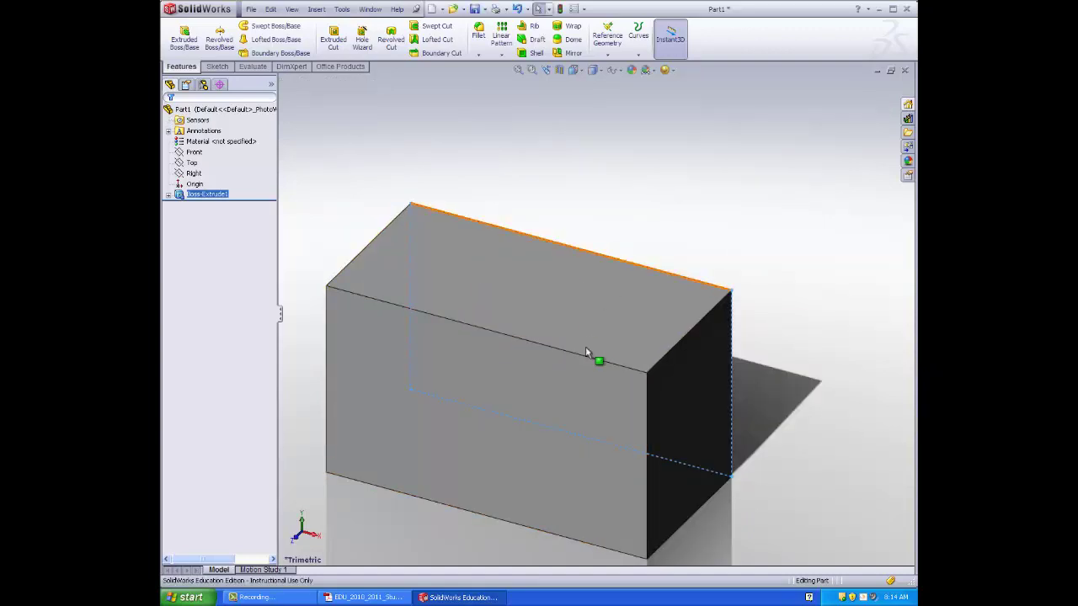
Step: Read the PDF guide's instructions on extruding the base feature, changing the view display and saving the part
{"action": "left_click", "coordinate": [352, 598]}
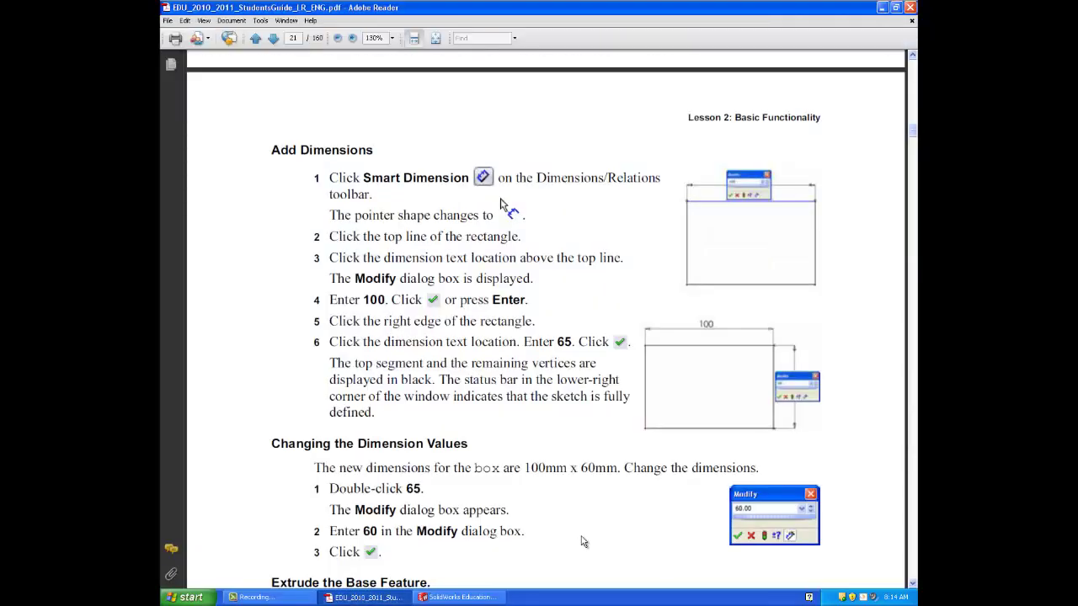
{"action": "scroll", "coordinate": [503, 195], "scroll_direction": "down", "scroll_amount": 5}
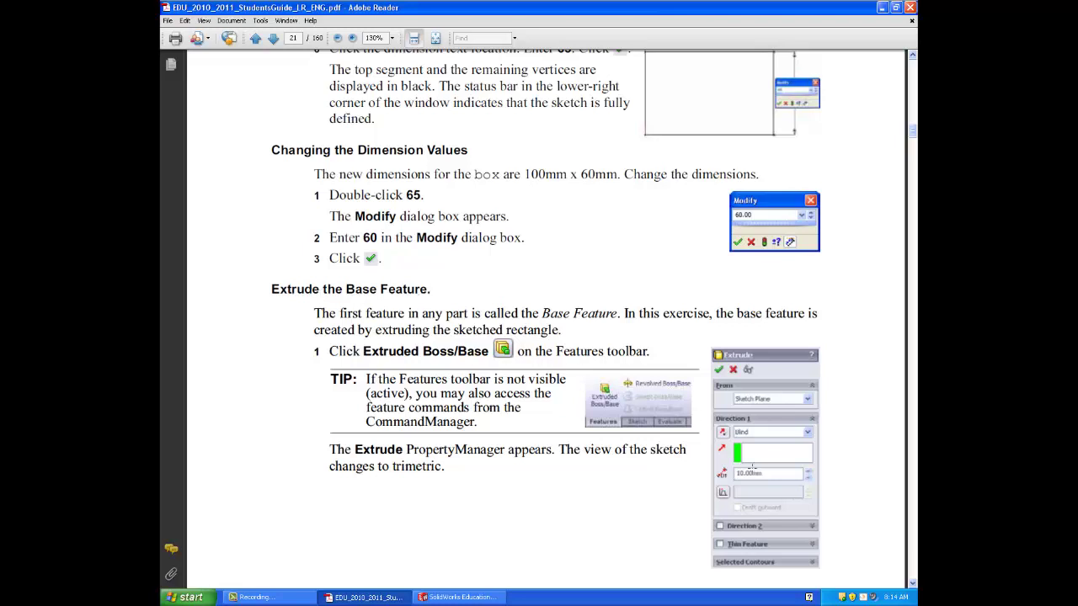
{"action": "left_click", "coordinate": [912, 583]}
{"action": "left_click_drag", "start_coordinate": [911, 582], "coordinate": [912, 582]}
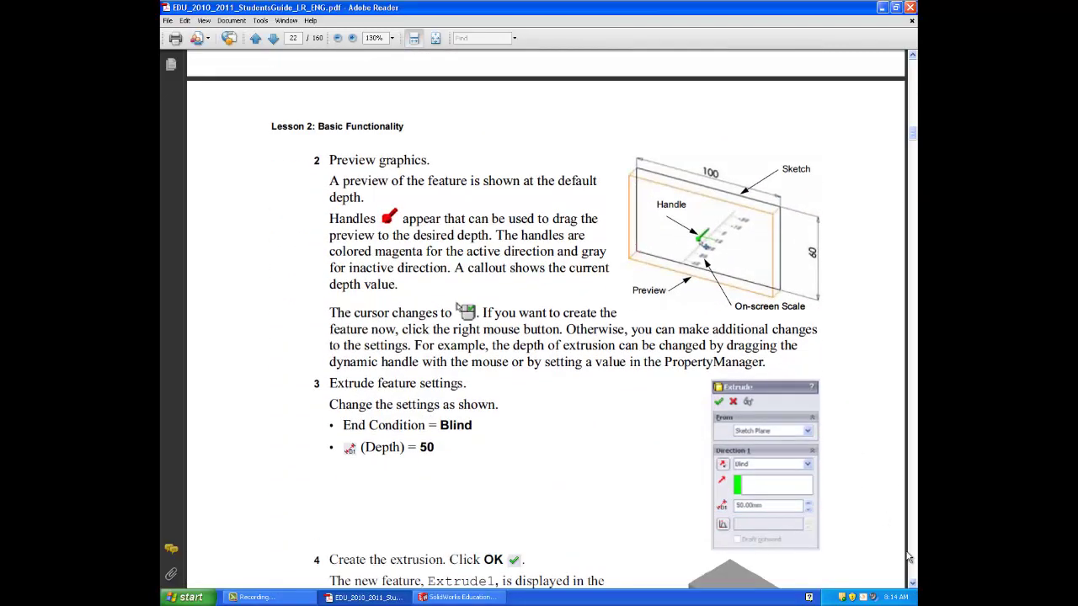
{"action": "left_click_drag", "start_coordinate": [911, 583], "coordinate": [912, 583]}
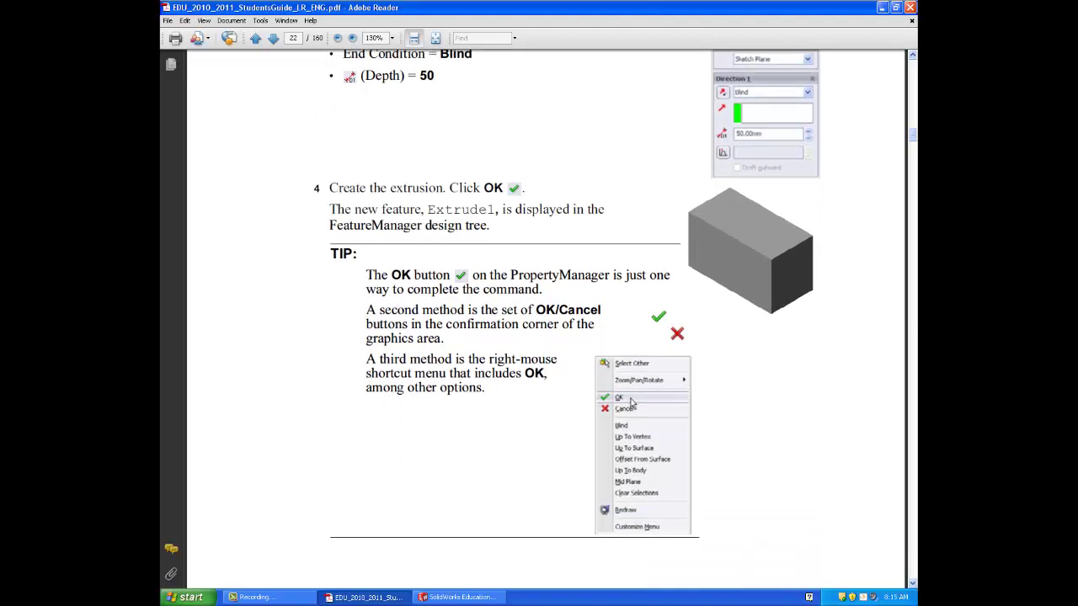
{"action": "left_click", "coordinate": [911, 583]}
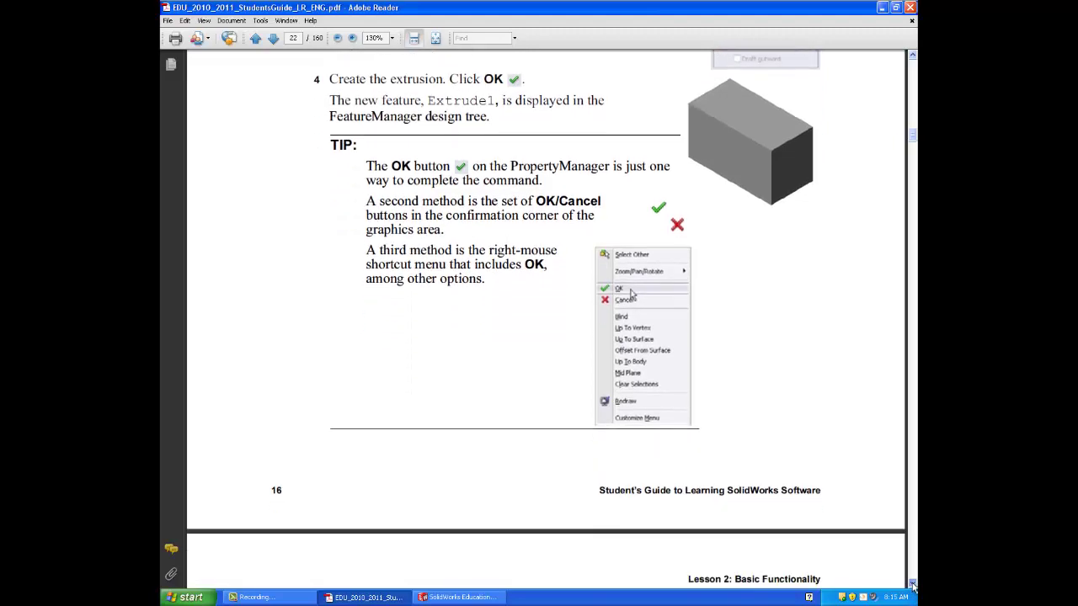
{"action": "left_click", "coordinate": [912, 585]}
{"action": "left_click", "coordinate": [912, 585]}
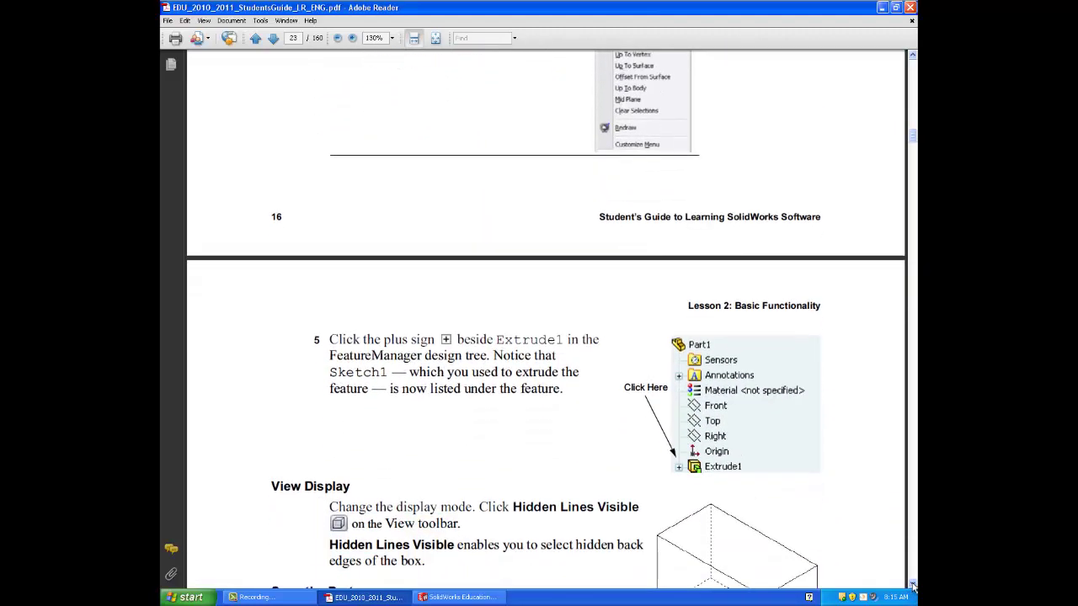
{"action": "left_click", "coordinate": [913, 585]}
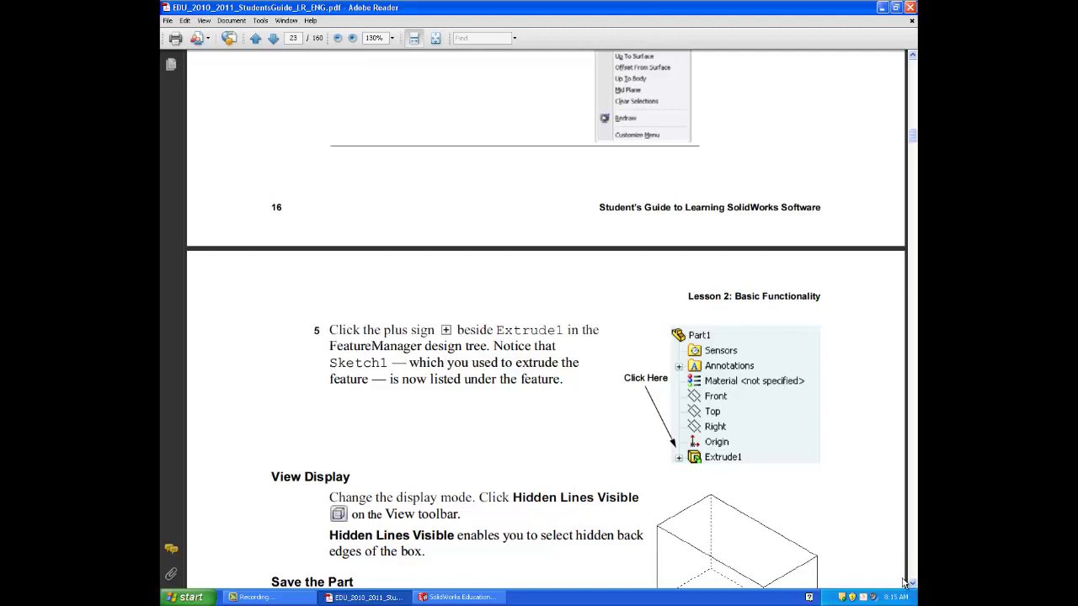
{"action": "left_click", "coordinate": [912, 585]}
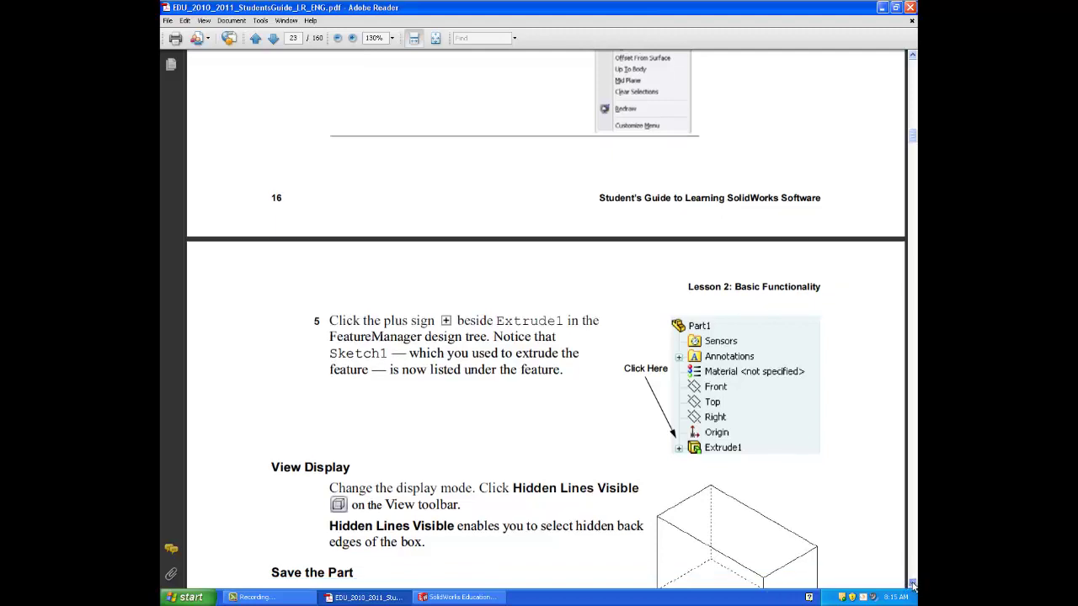
{"action": "left_click", "coordinate": [912, 585]}
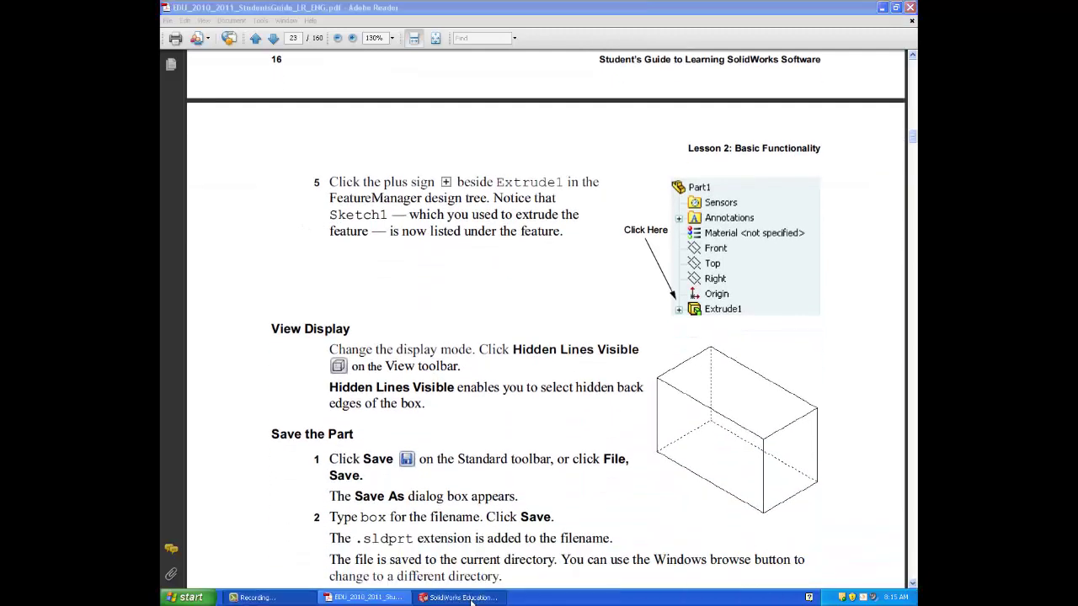
Step: Switch back to SolidWorks, expand the extrusion in the feature tree and display the box with Hidden Lines Visible
{"action": "left_click", "coordinate": [459, 596]}
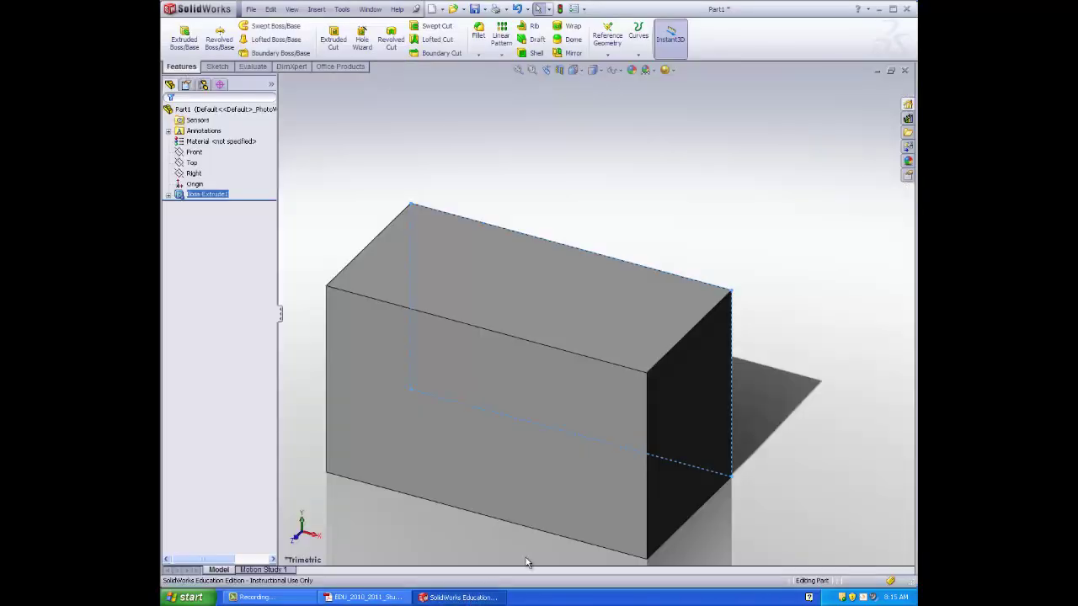
{"action": "left_click", "coordinate": [167, 196]}
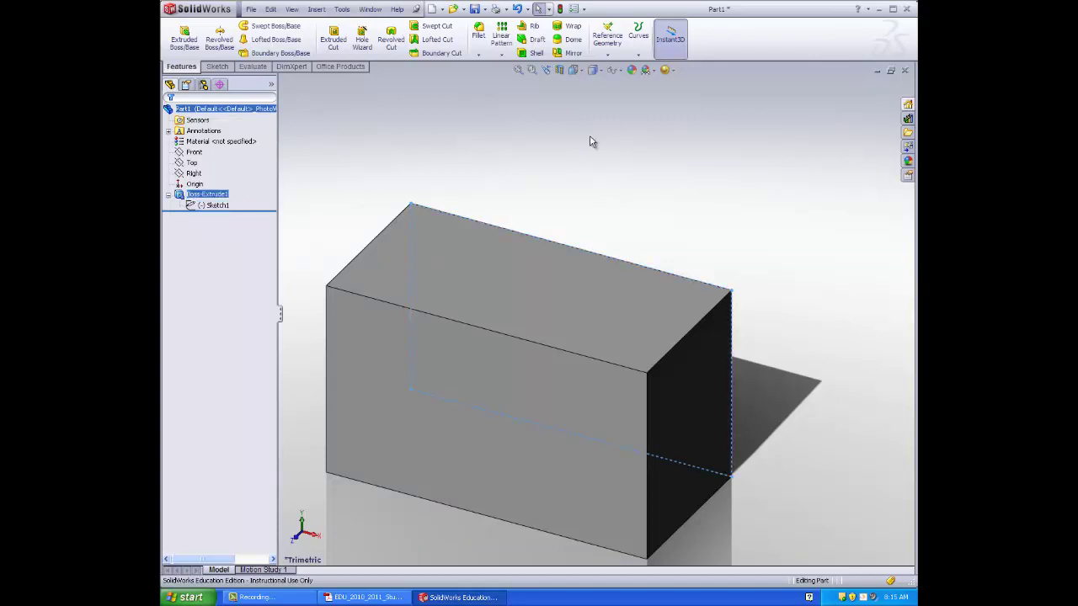
{"action": "left_click", "coordinate": [601, 74]}
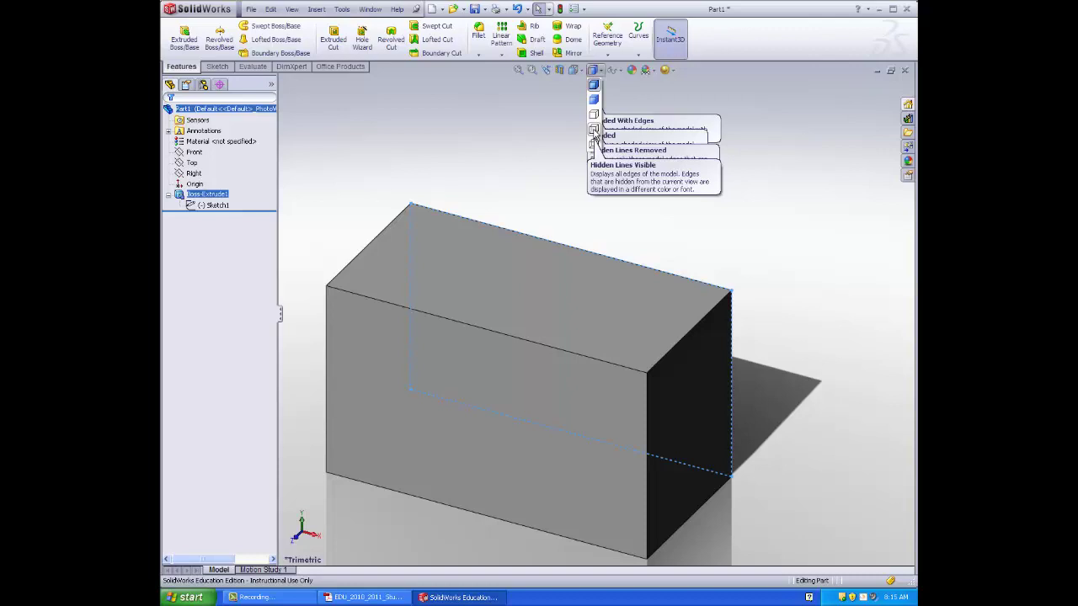
{"action": "left_click", "coordinate": [594, 133]}
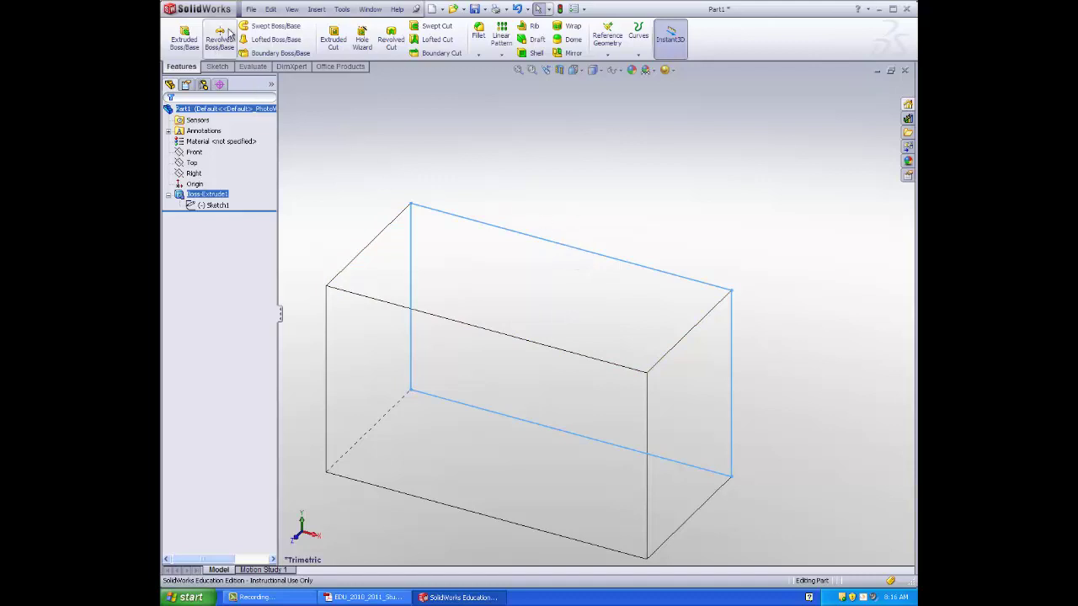
Step: Save the part as box2 in the Lesson01 folder
{"action": "left_click", "coordinate": [250, 11]}
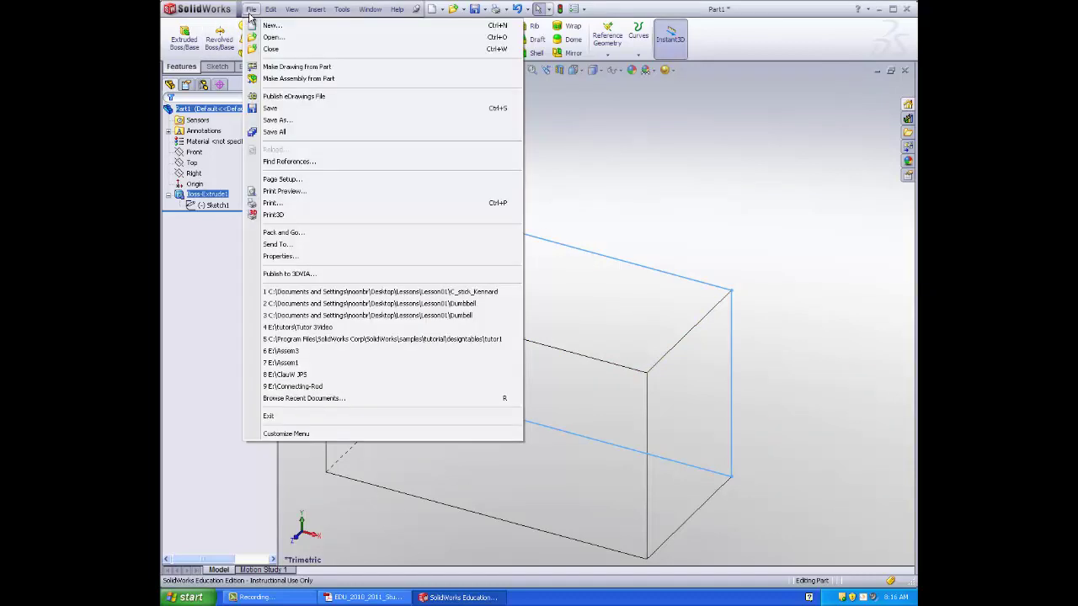
{"action": "left_click", "coordinate": [278, 120]}
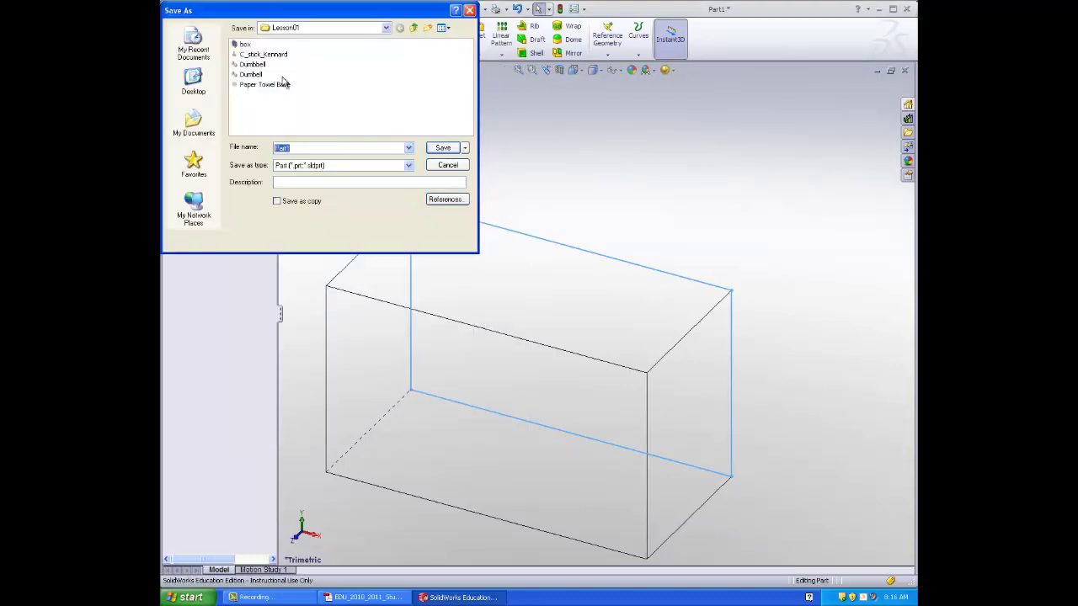
{"action": "type", "text": "bo"}
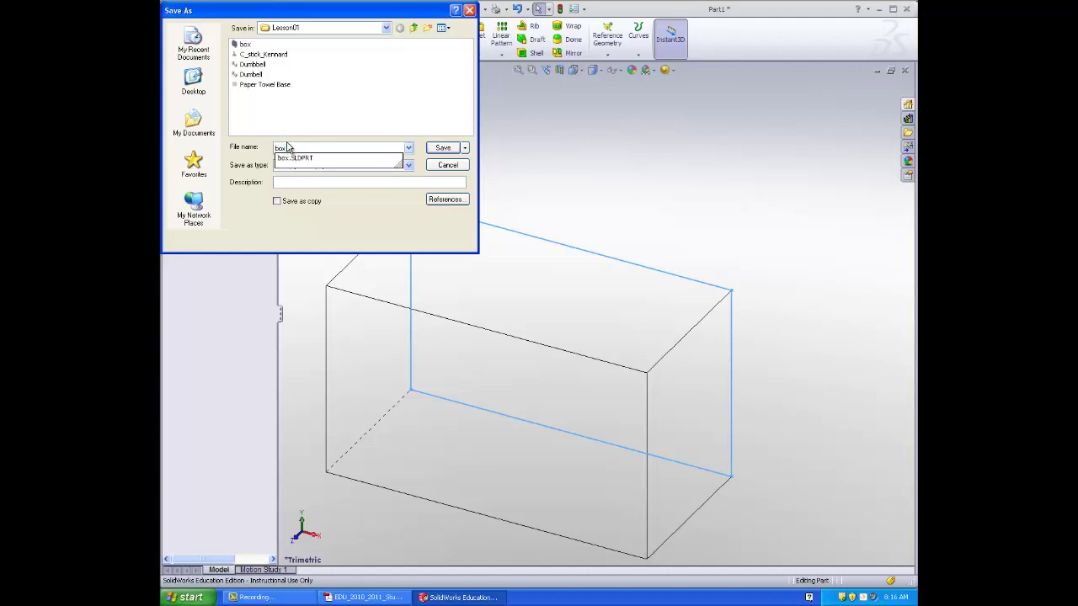
{"action": "type", "text": "x2"}
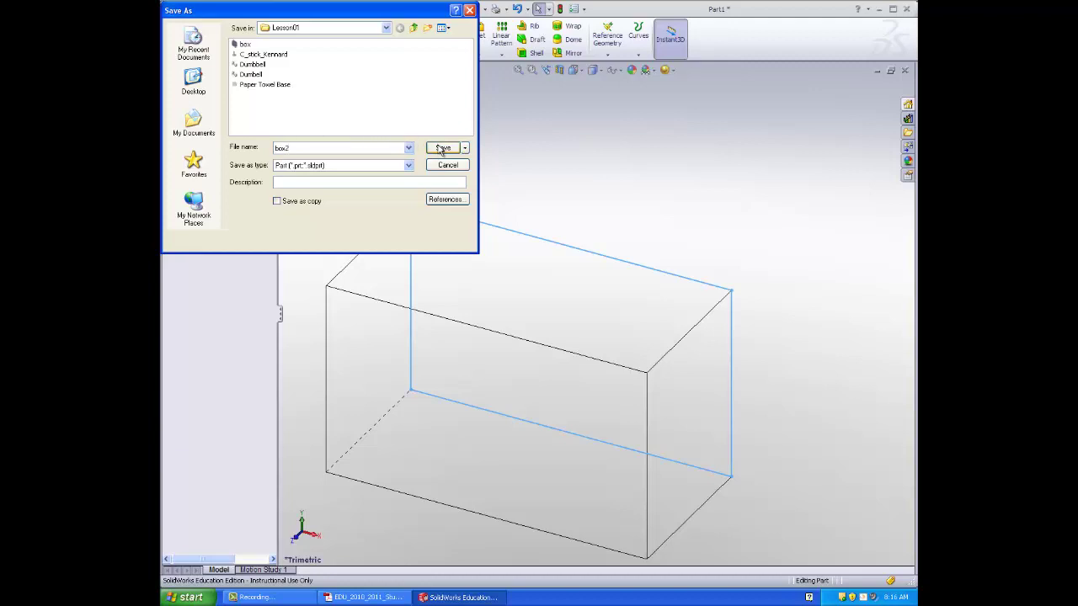
{"action": "left_click", "coordinate": [442, 149]}
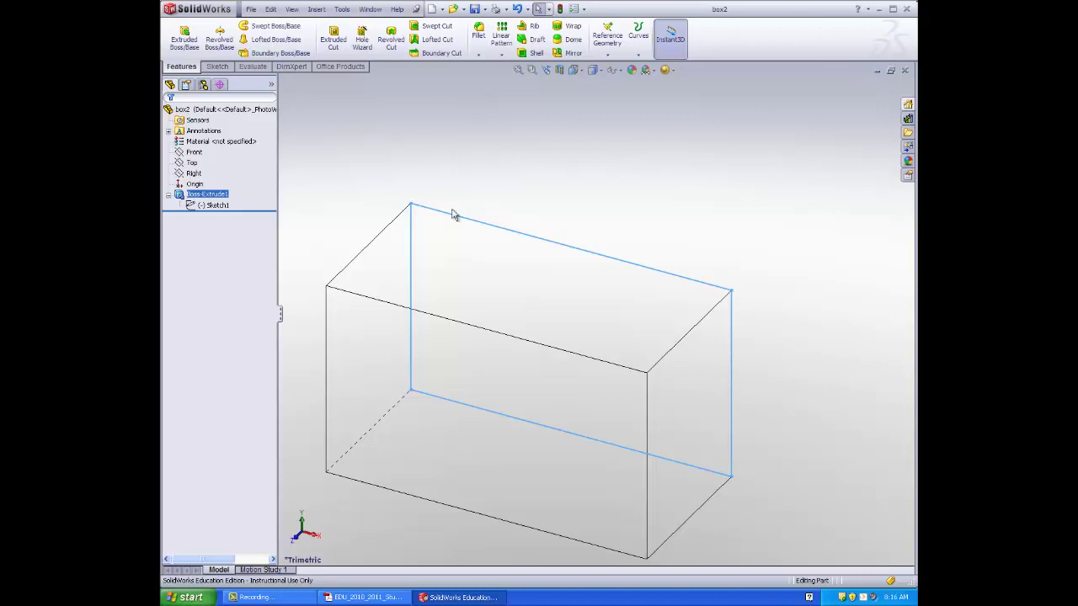
Step: Switch to the PDF guide and read the section on rounding the corners of the part
{"action": "left_click", "coordinate": [362, 597]}
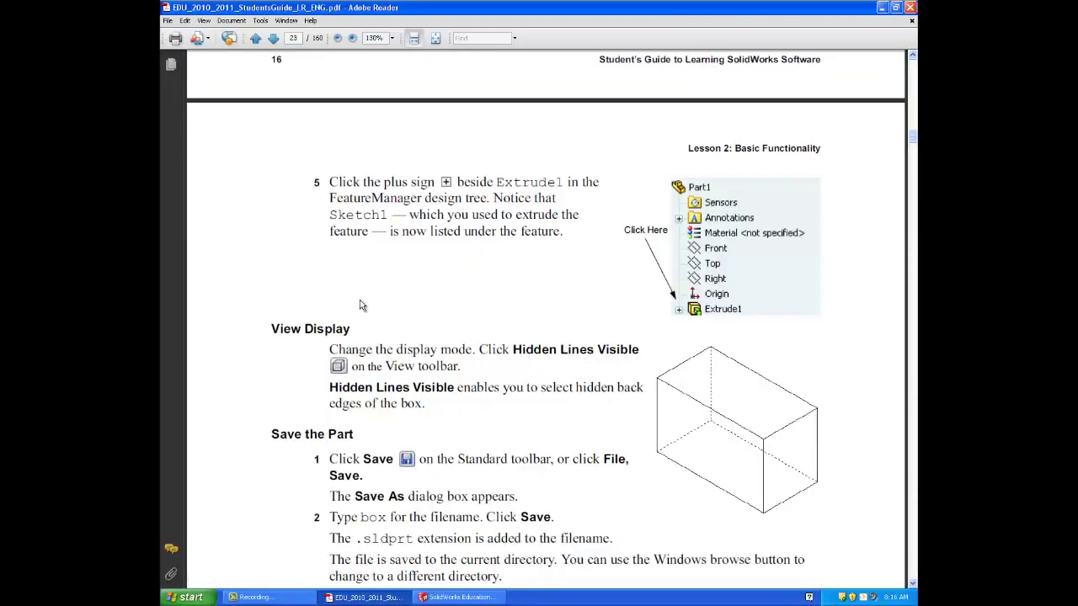
{"action": "left_click", "coordinate": [912, 583]}
{"action": "left_click_drag", "start_coordinate": [913, 584], "coordinate": [912, 584]}
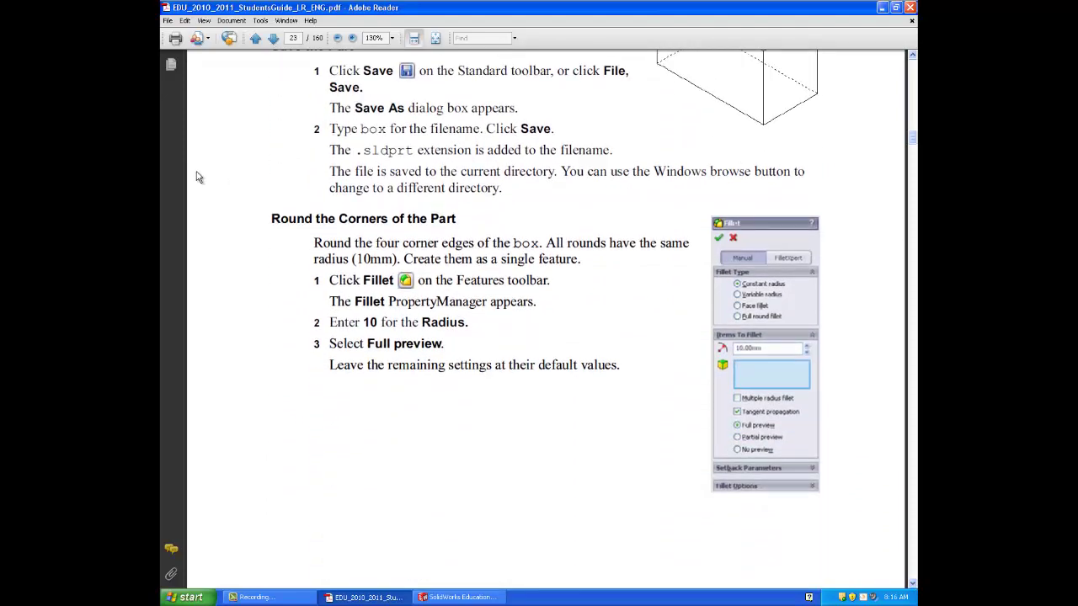
{"action": "left_click_drag", "start_coordinate": [268, 219], "coordinate": [396, 250]}
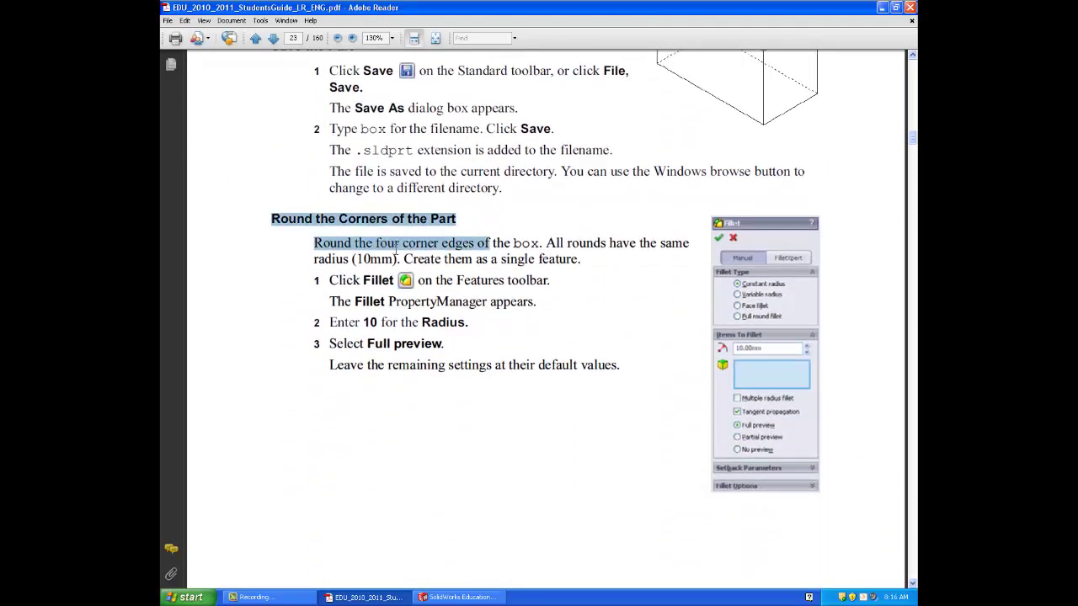
{"action": "left_click", "coordinate": [379, 259]}
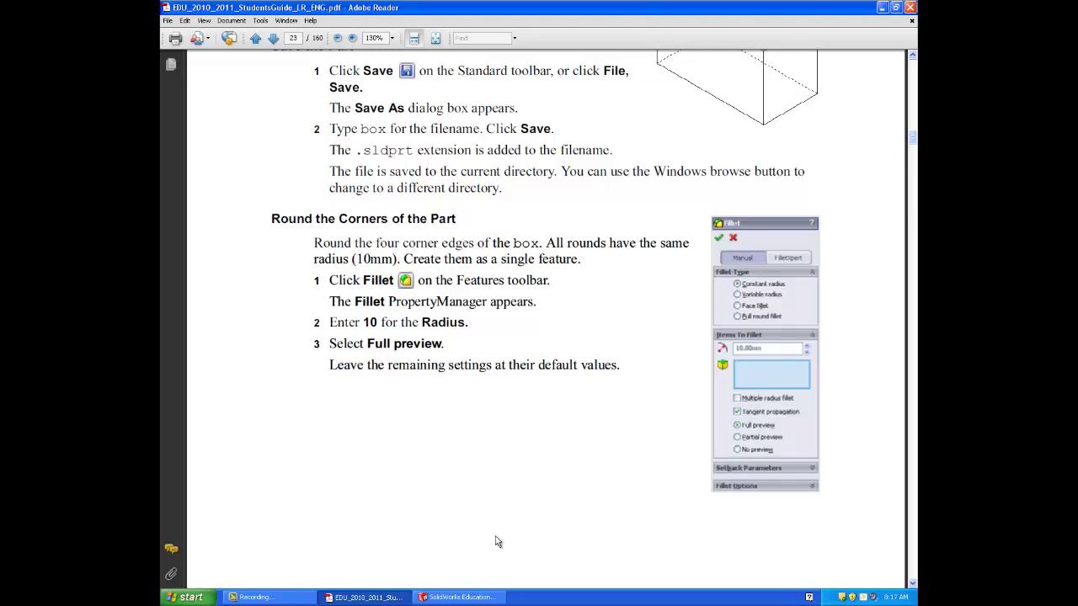
Step: Switch back to SolidWorks, round the box's four vertical corner edges with one 10 mm constant-radius fillet and display the model as Shaded
{"action": "left_click", "coordinate": [450, 597]}
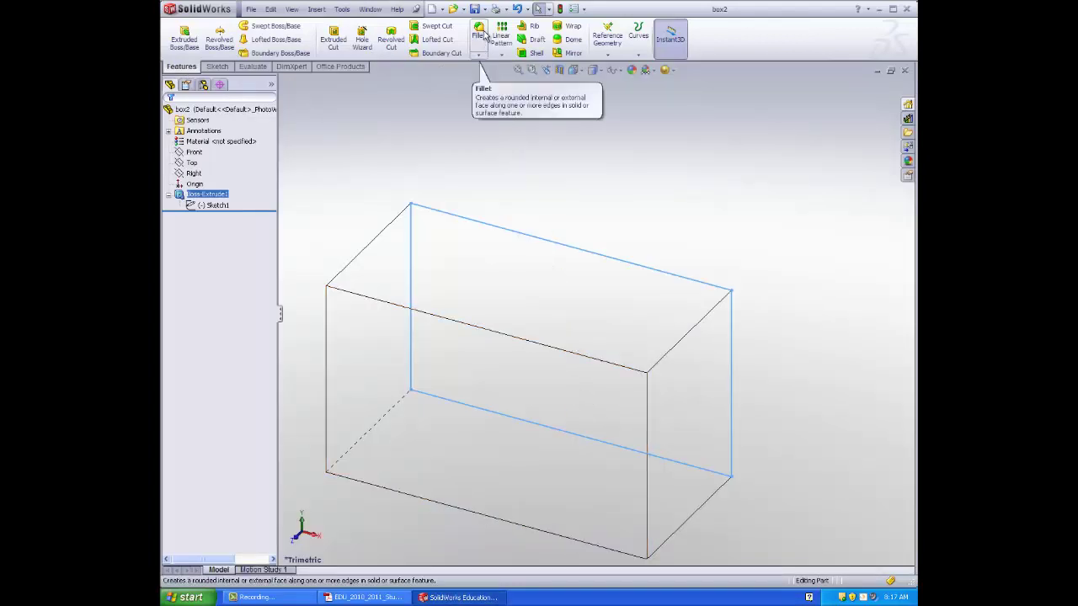
{"action": "left_click", "coordinate": [481, 33]}
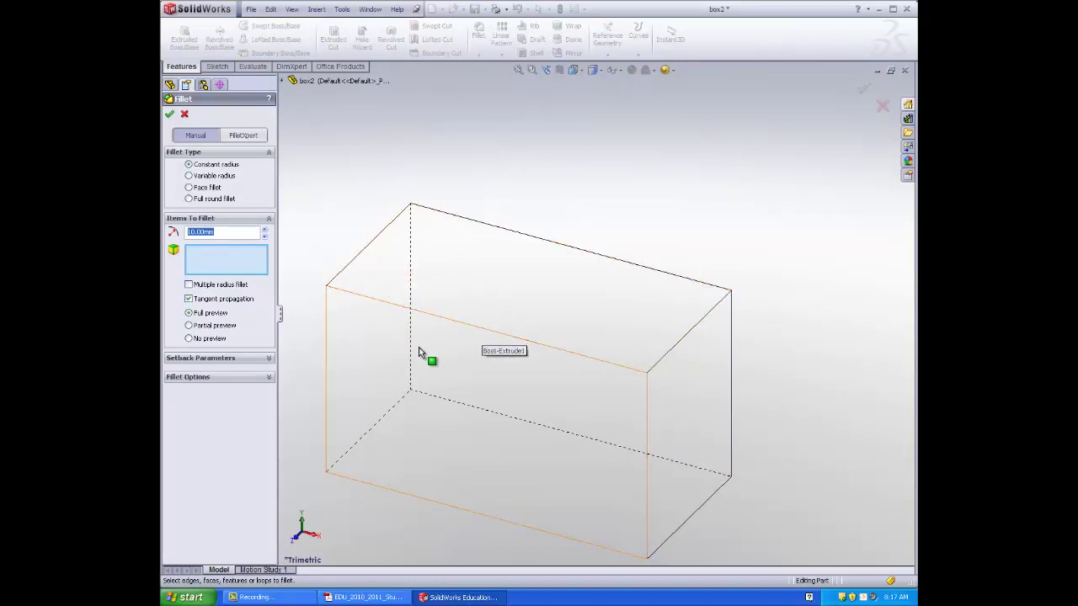
{"action": "left_click", "coordinate": [731, 405]}
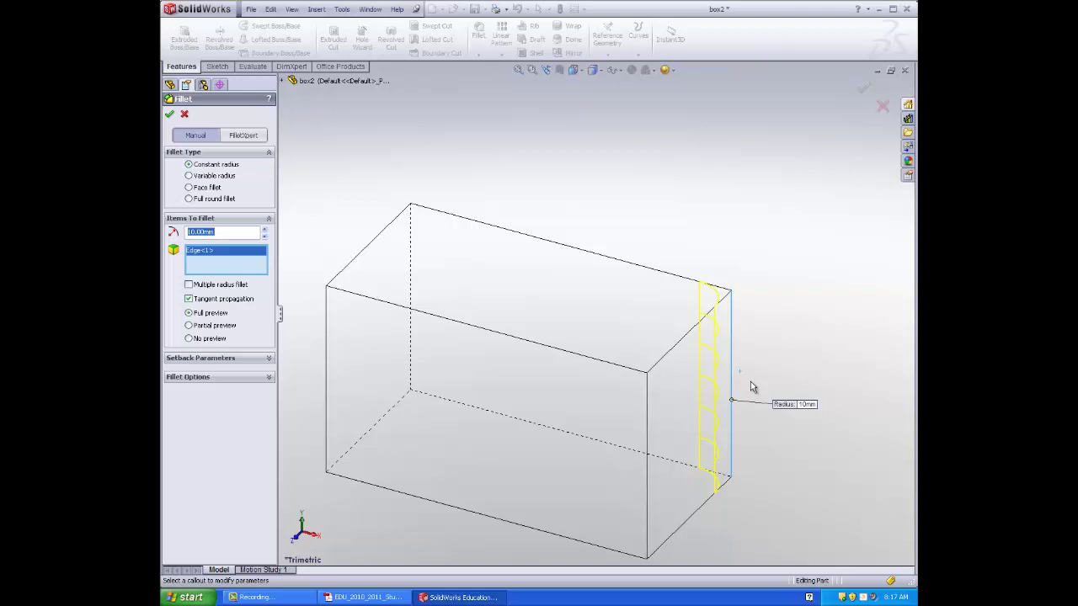
{"action": "left_click", "coordinate": [647, 429]}
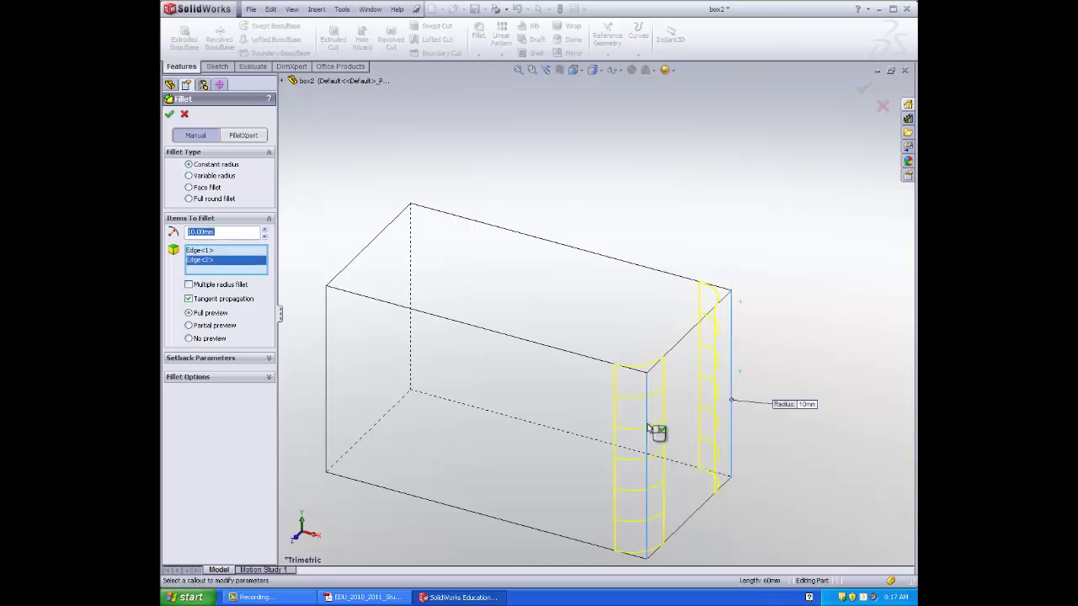
{"action": "left_click", "coordinate": [328, 383]}
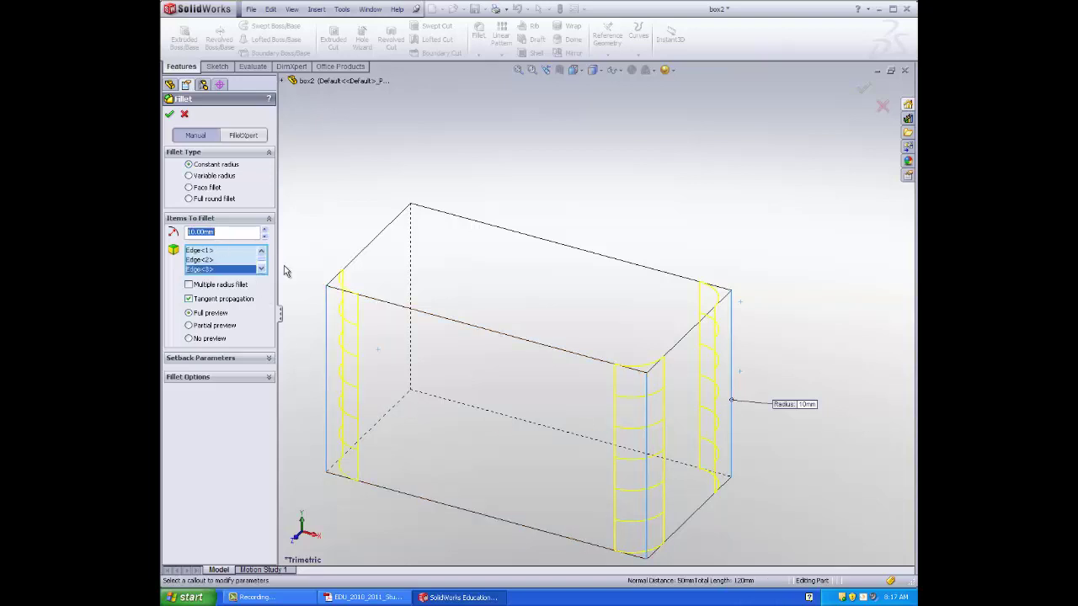
{"action": "left_click", "coordinate": [412, 266]}
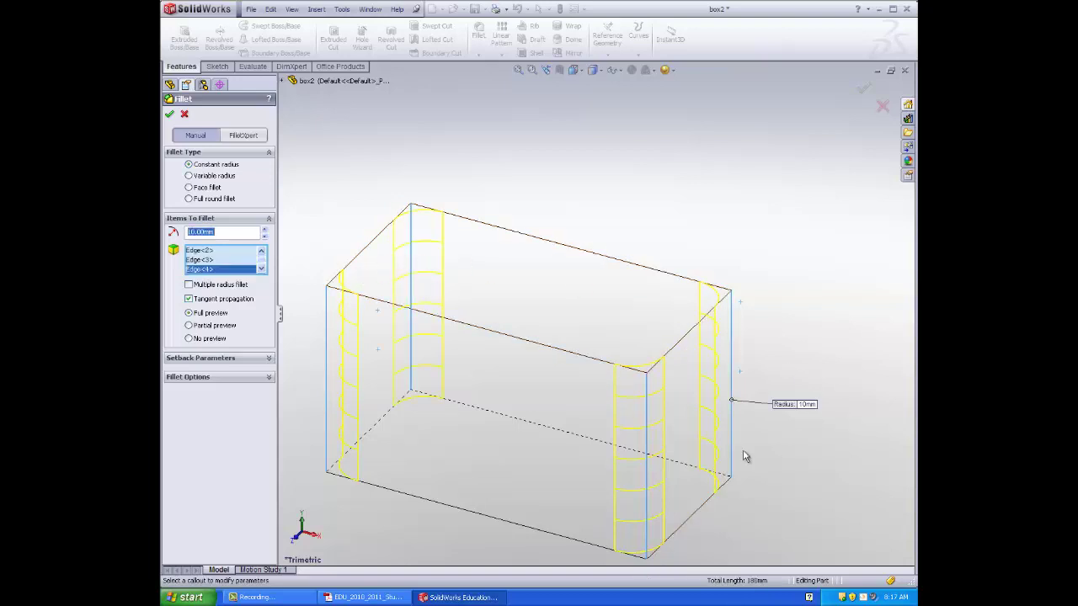
{"action": "left_click", "coordinate": [171, 115]}
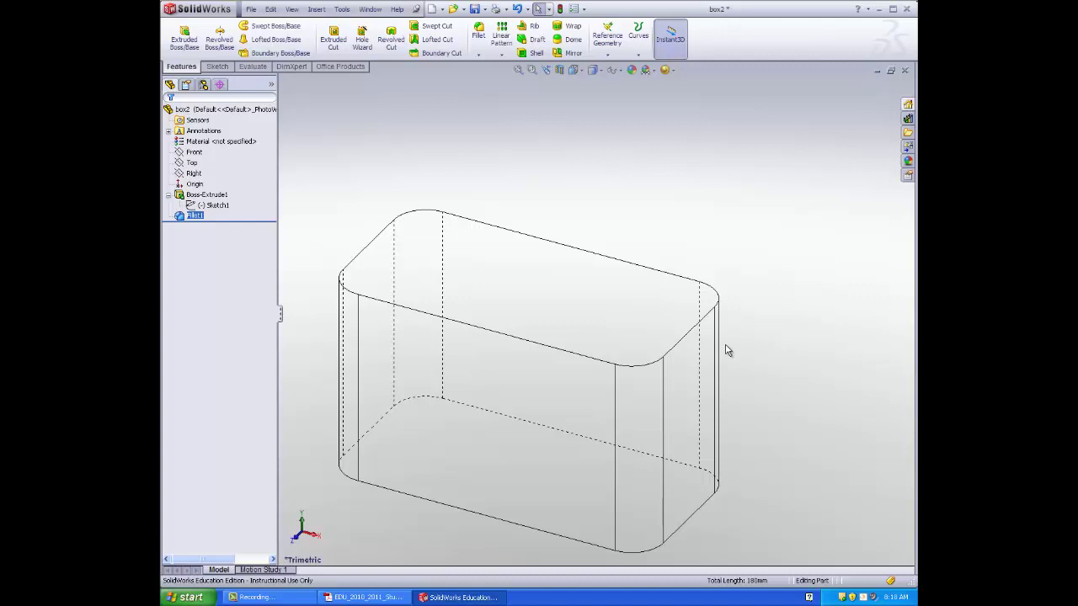
{"action": "left_click", "coordinate": [599, 71]}
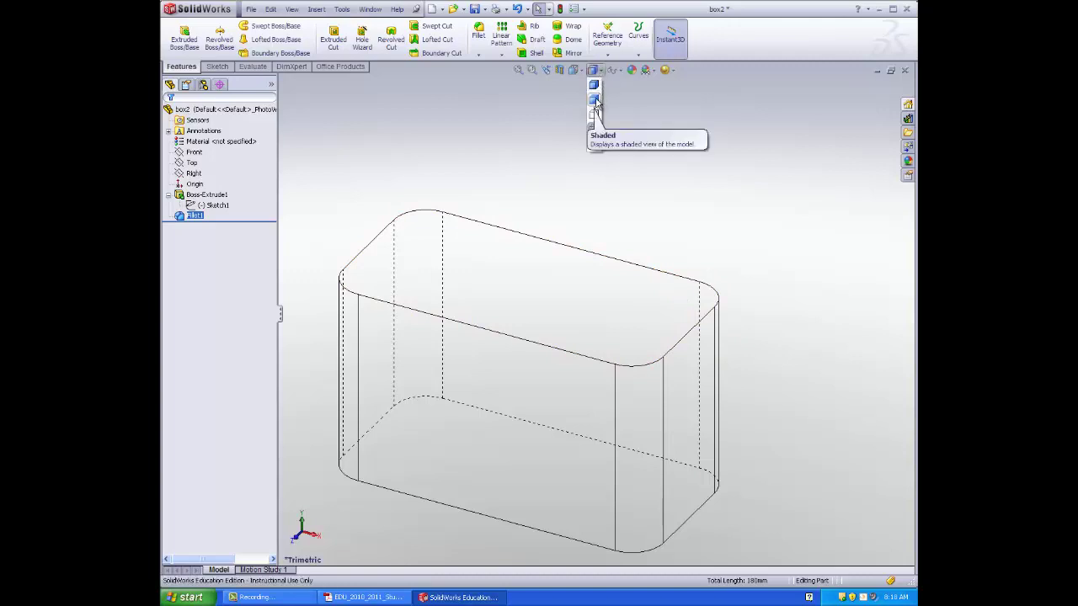
{"action": "left_click", "coordinate": [594, 99]}
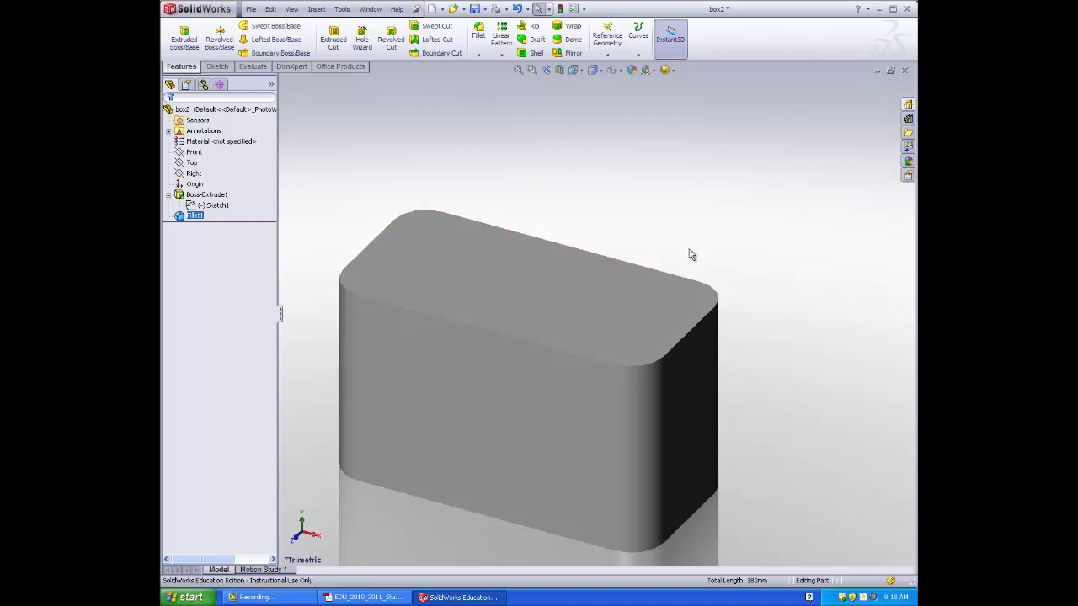
Step: Switch to the PDF guide and read the remaining fillet instructions and the section on hollowing out the part
{"action": "left_click", "coordinate": [387, 598]}
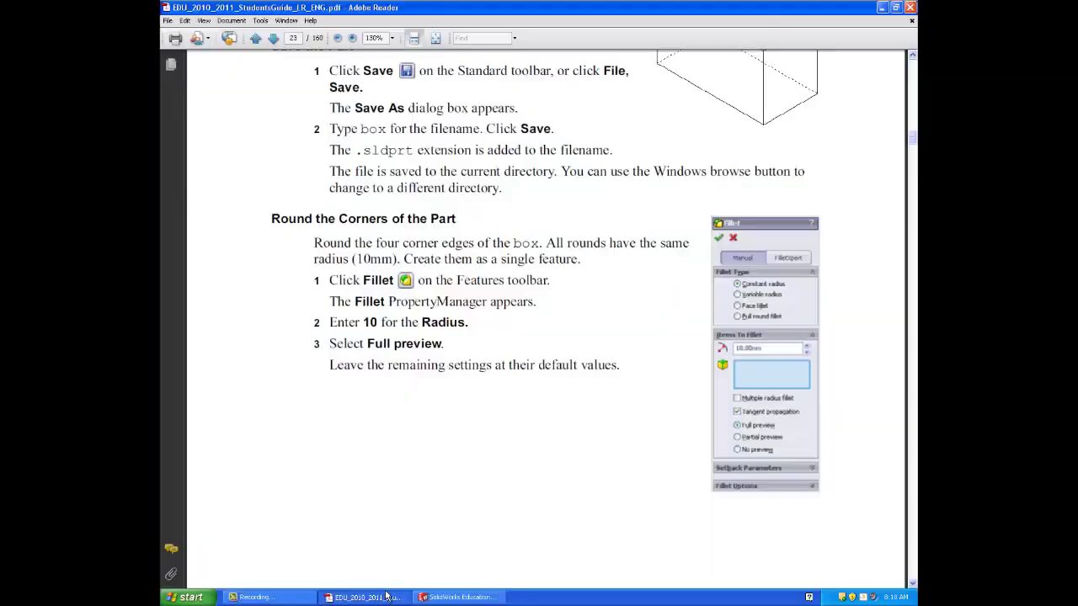
{"action": "left_click", "coordinate": [911, 583]}
{"action": "scroll", "coordinate": [912, 583], "scroll_direction": "down", "scroll_amount": 10}
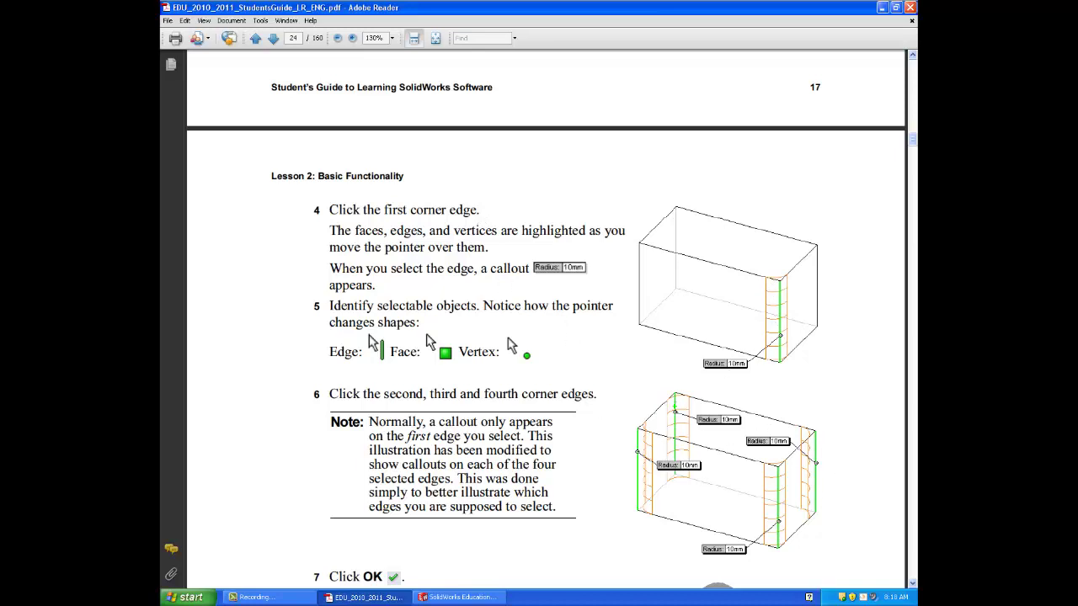
{"action": "left_click", "coordinate": [912, 584]}
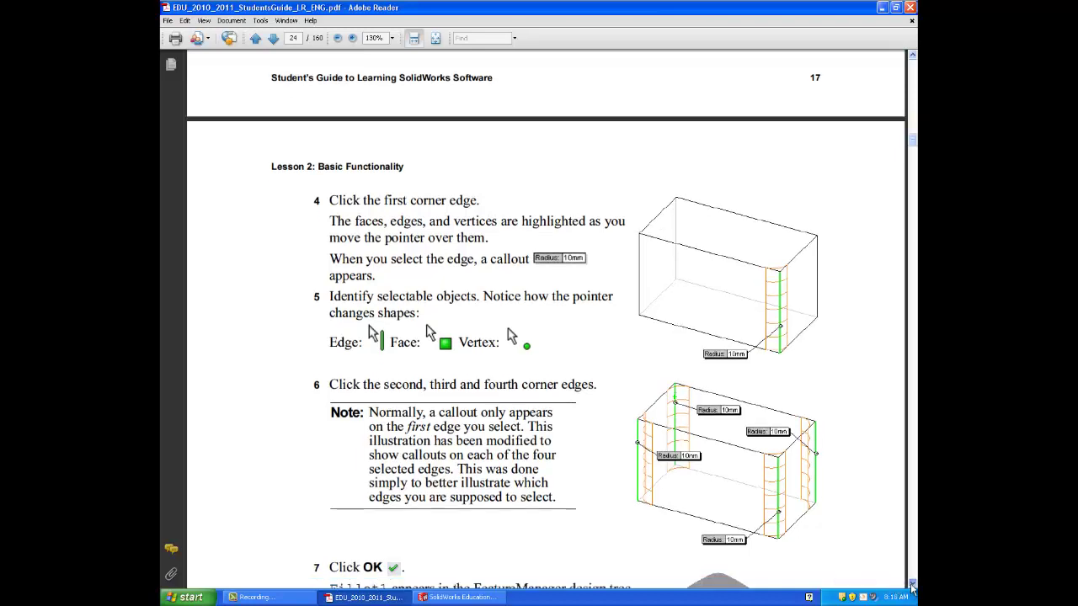
{"action": "left_click", "coordinate": [912, 584]}
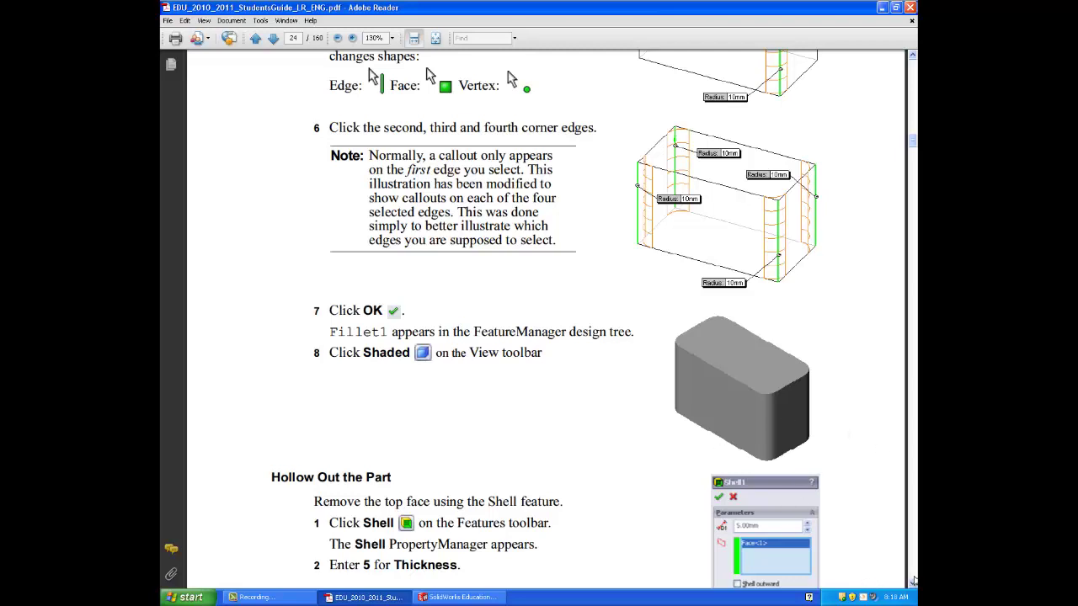
{"action": "left_click", "coordinate": [912, 583]}
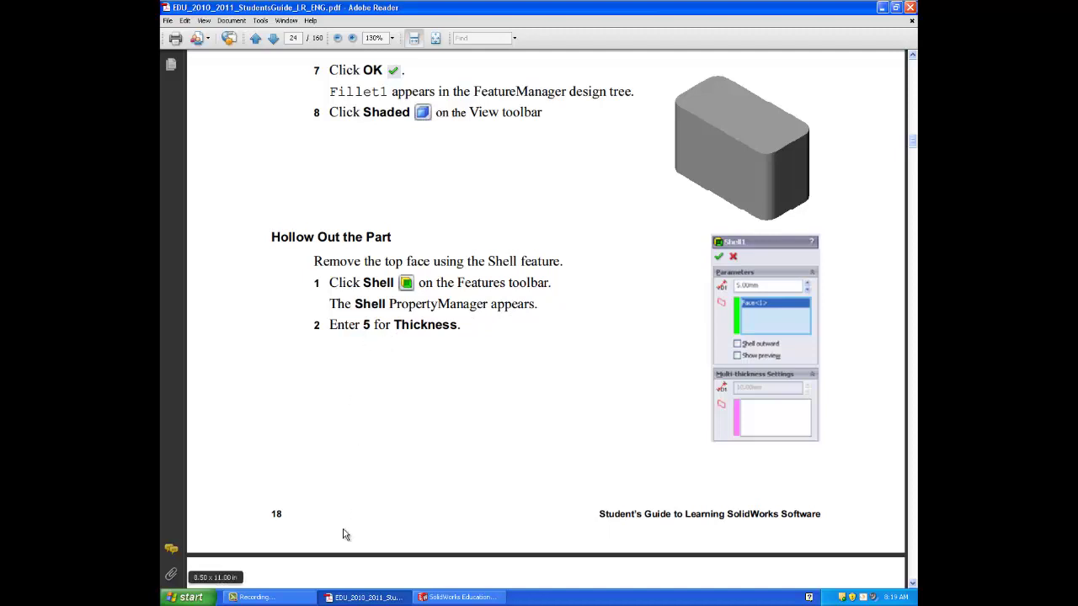
Step: Switch back to SolidWorks and hollow out the box with a 5 mm thick Shell that removes the top face
{"action": "left_click", "coordinate": [455, 597]}
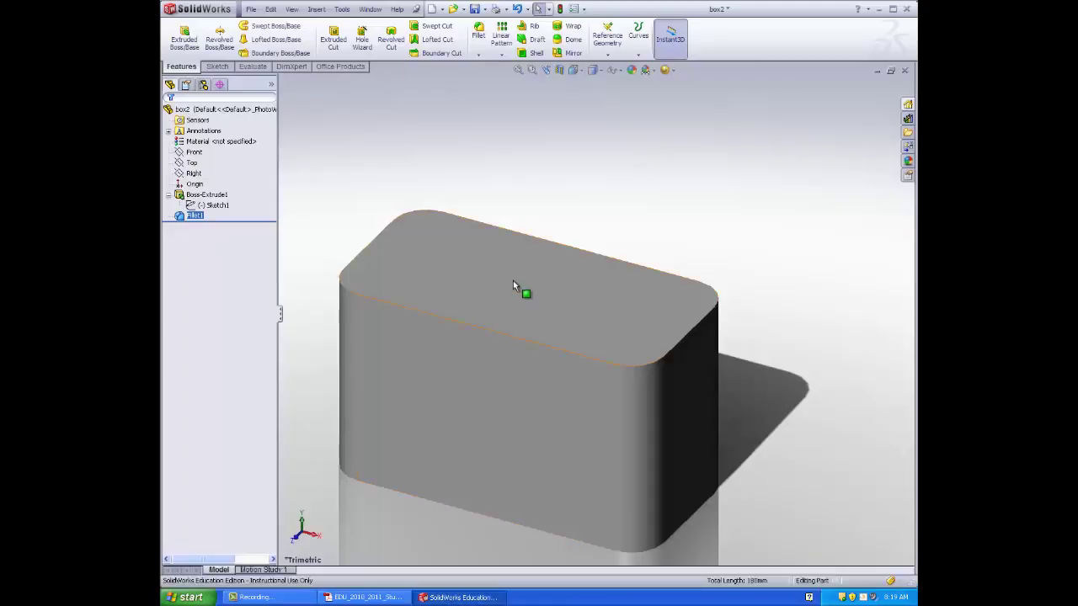
{"action": "left_click", "coordinate": [513, 281]}
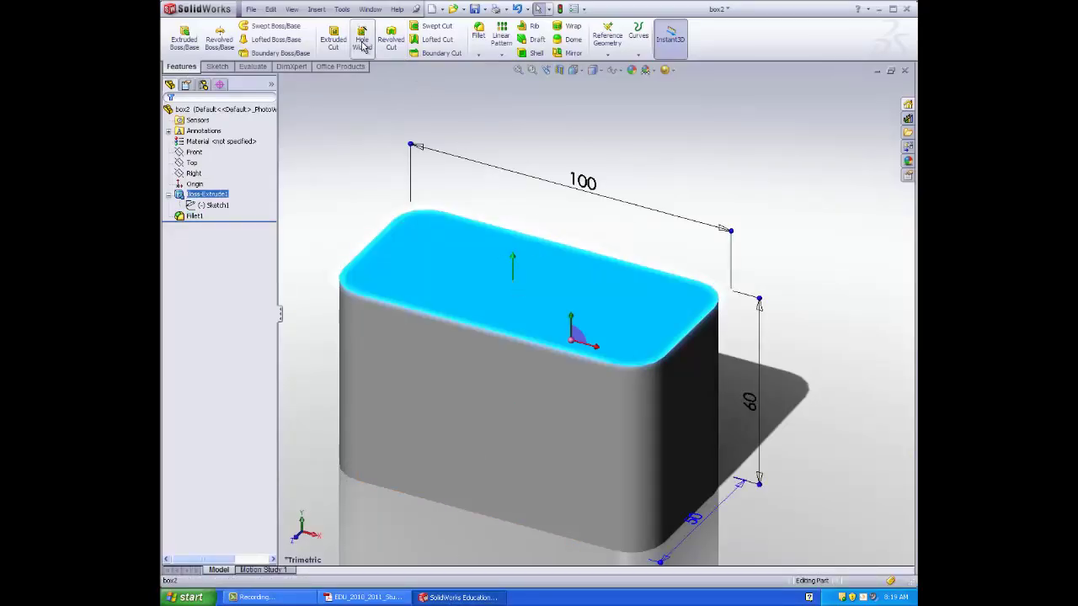
{"action": "left_click", "coordinate": [526, 54]}
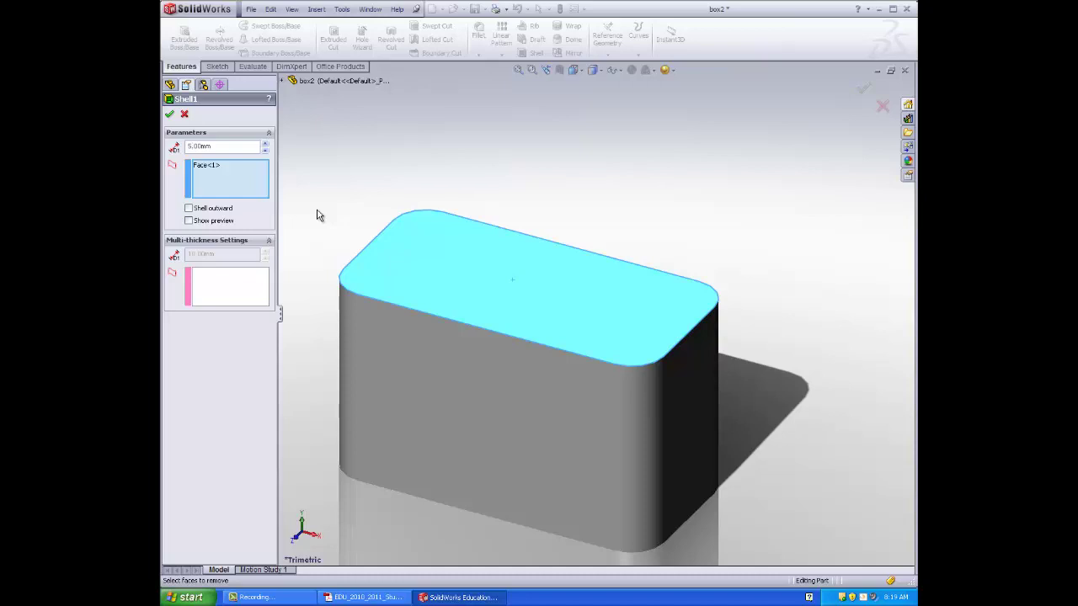
{"action": "left_click", "coordinate": [469, 266]}
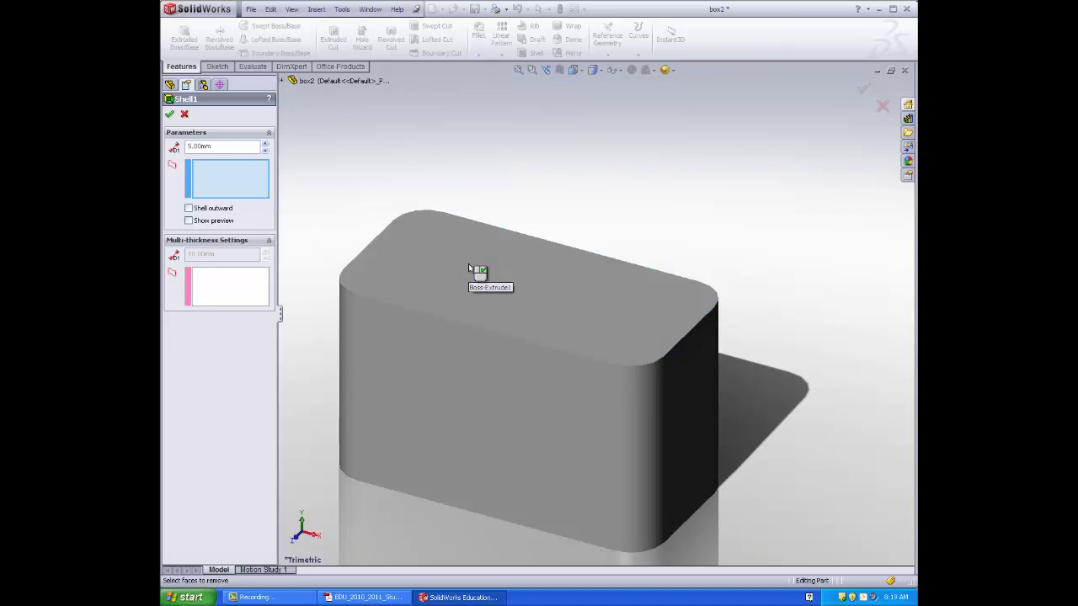
{"action": "left_click", "coordinate": [469, 268]}
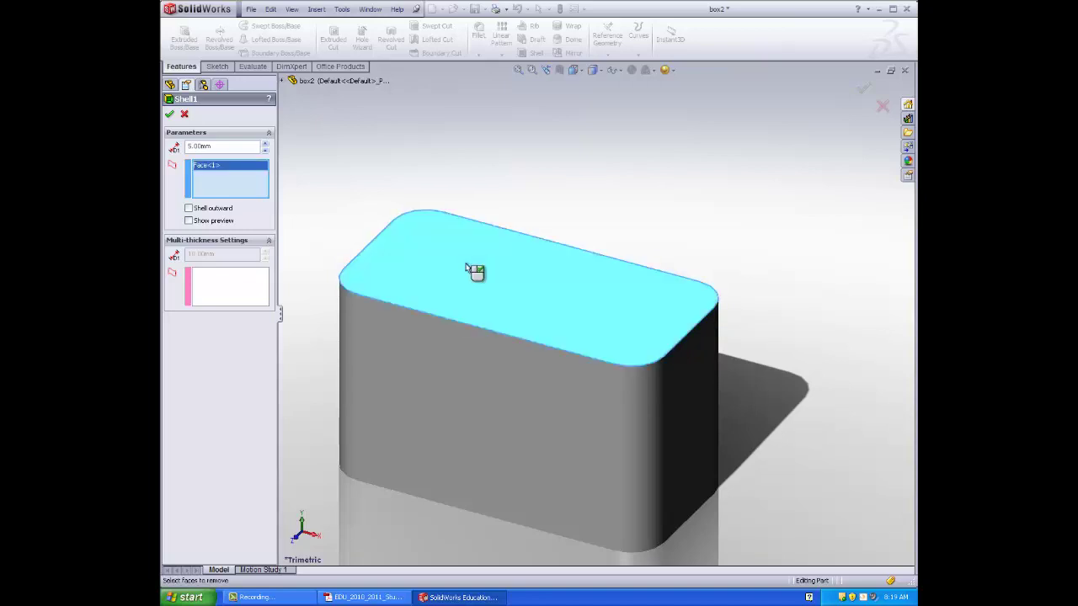
{"action": "left_click", "coordinate": [169, 114]}
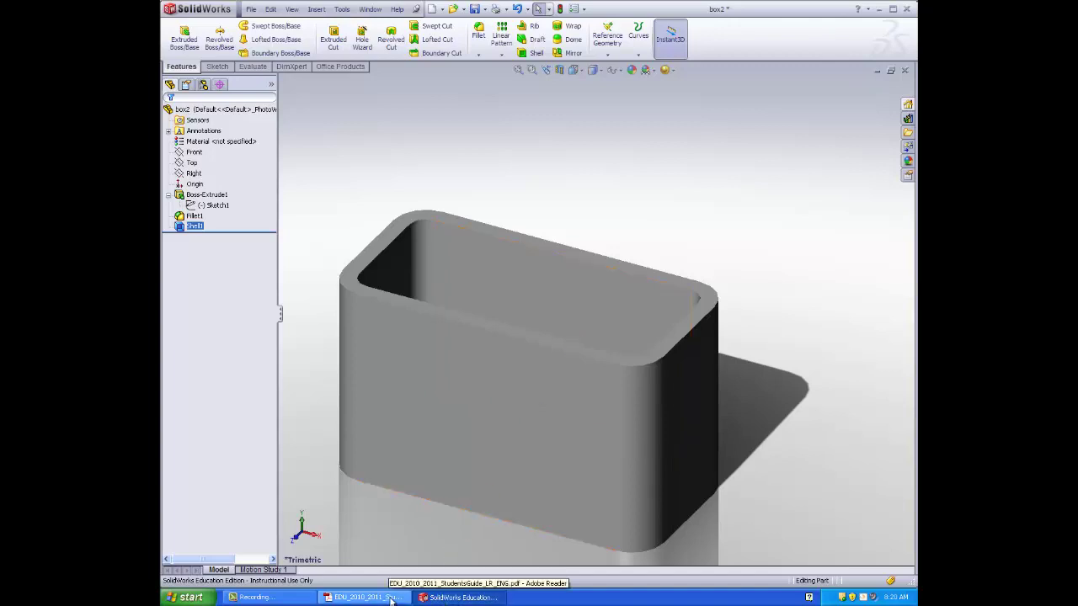
Step: Switch to the PDF guide and read the sections on the extruded cut feature and opening a sketch
{"action": "left_click", "coordinate": [358, 597]}
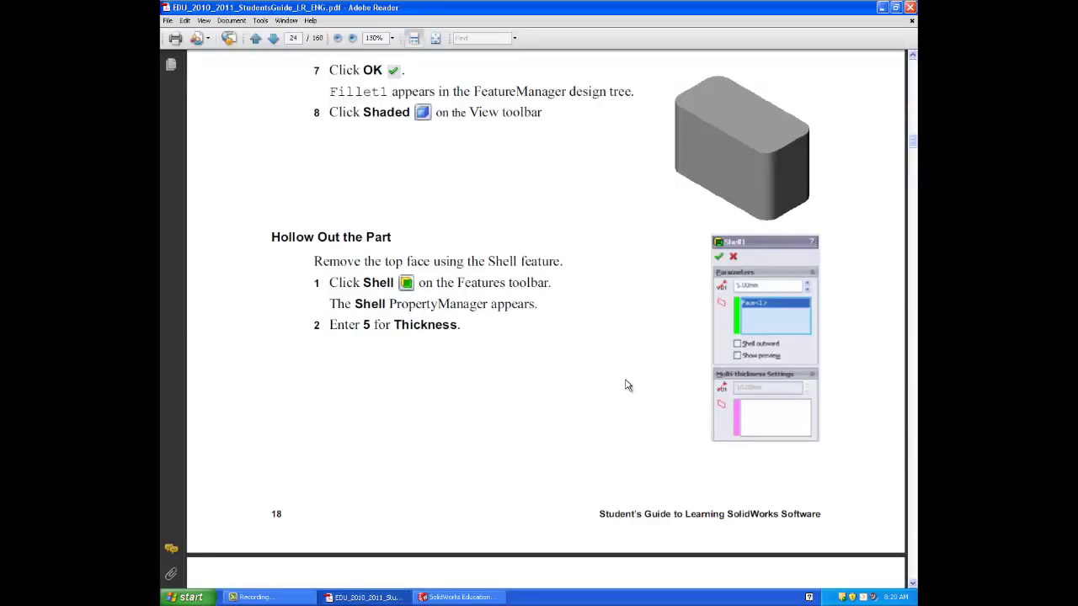
{"action": "left_click_drag", "start_coordinate": [913, 584], "coordinate": [913, 583]}
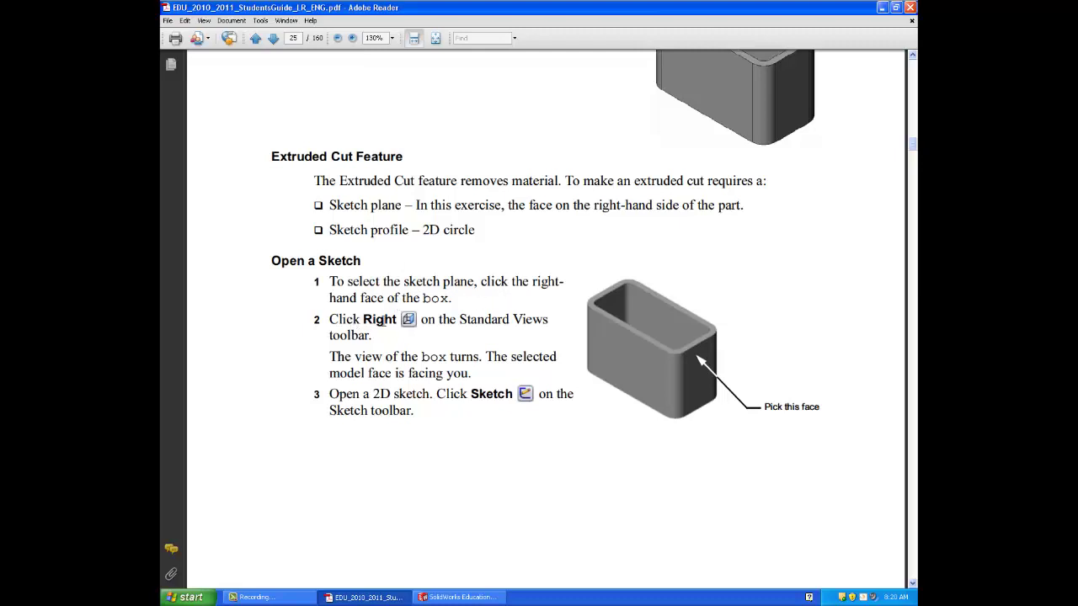
Step: Switch back to SolidWorks, turn the box to the Right view and start a new sketch with the Circle tool
{"action": "left_click", "coordinate": [458, 597]}
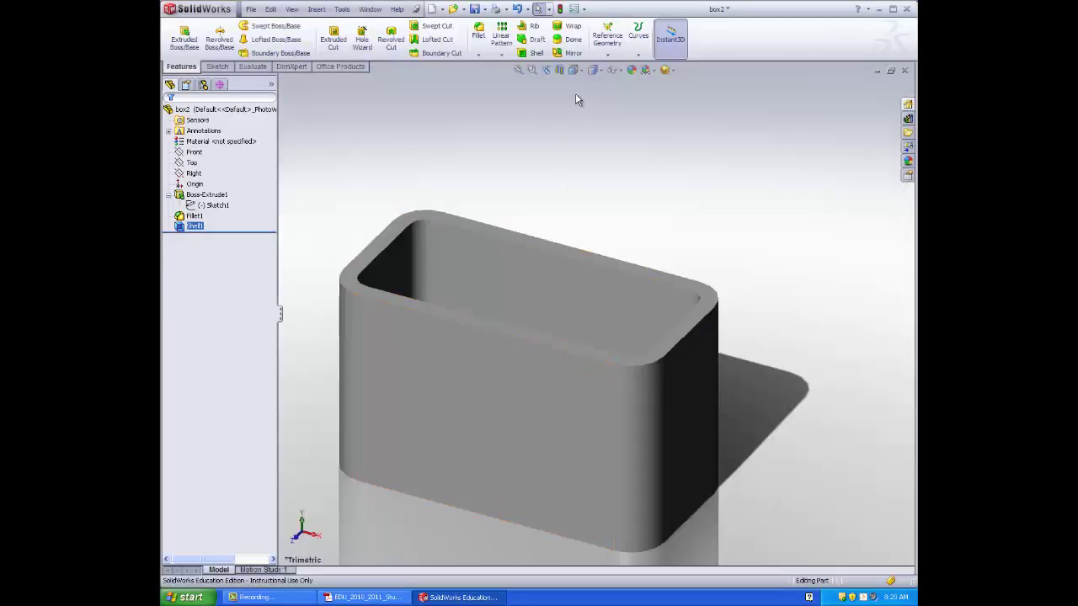
{"action": "left_click", "coordinate": [580, 72]}
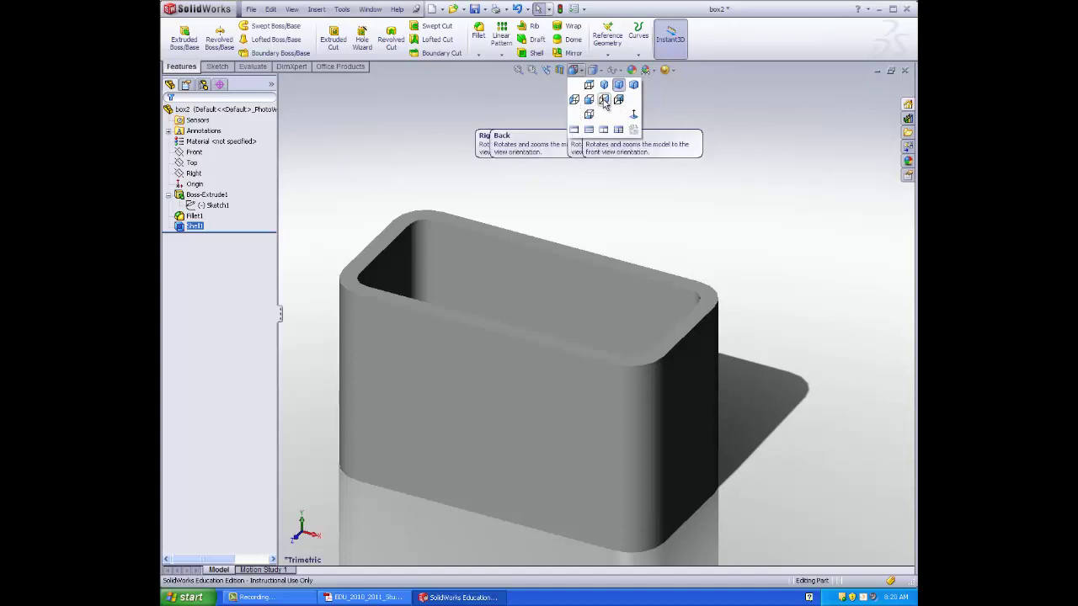
{"action": "left_click", "coordinate": [603, 99]}
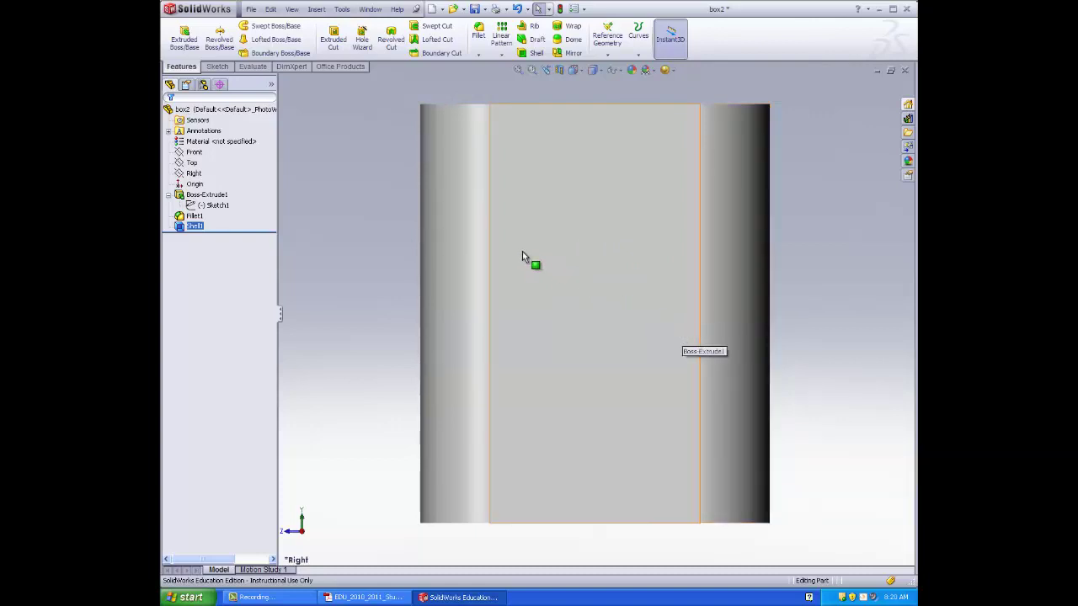
{"action": "left_click", "coordinate": [220, 68]}
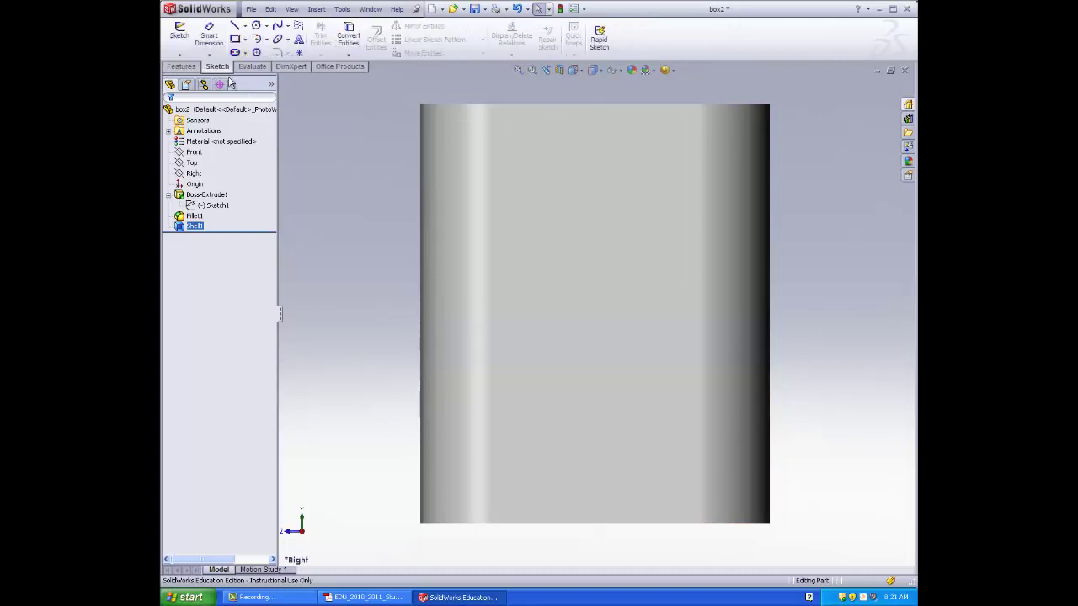
{"action": "left_click", "coordinate": [179, 30]}
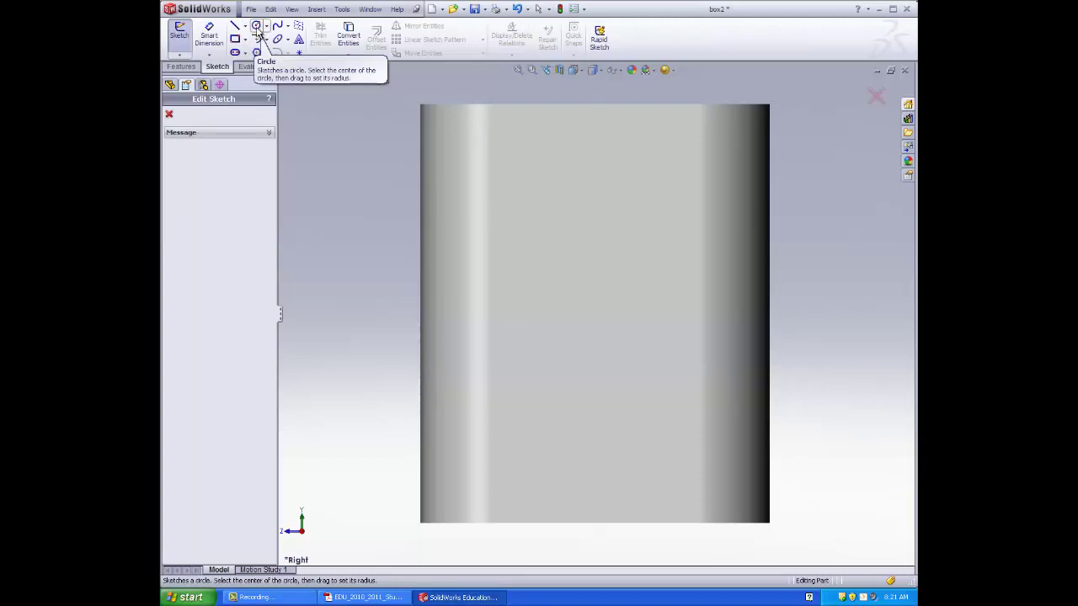
{"action": "left_click", "coordinate": [257, 27]}
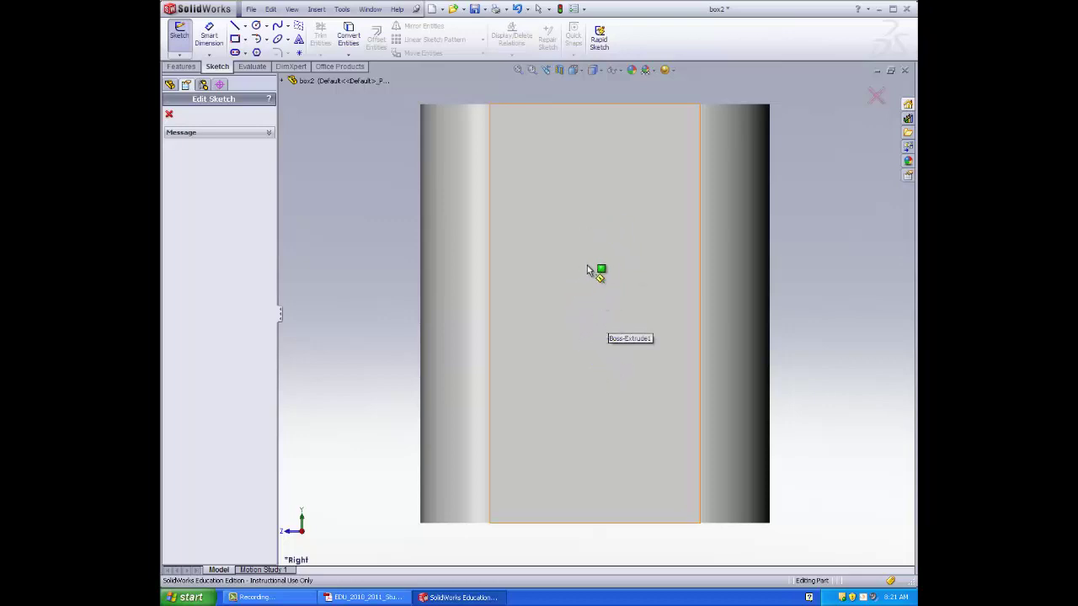
Step: Switch to the PDF guide and read the instructions on sketching and dimensioning the circle
{"action": "left_click", "coordinate": [377, 599]}
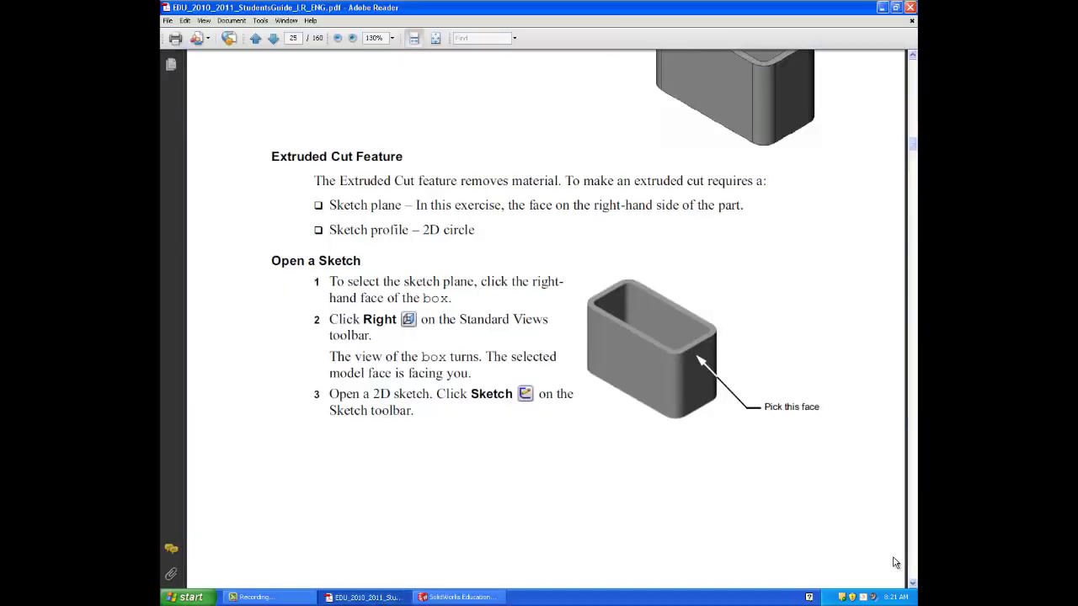
{"action": "left_click", "coordinate": [913, 584]}
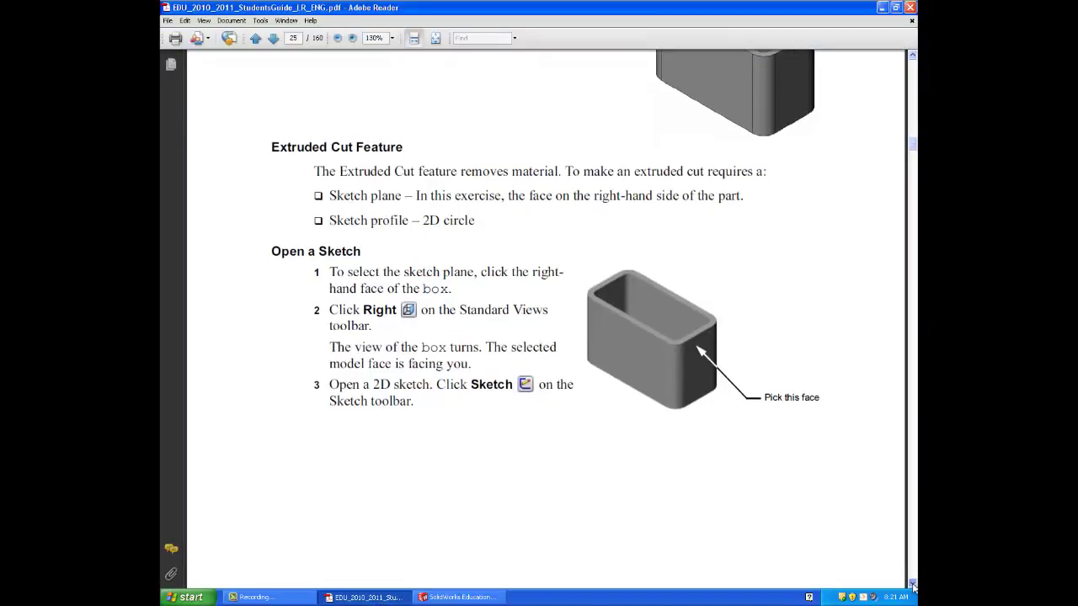
{"action": "left_click", "coordinate": [913, 584]}
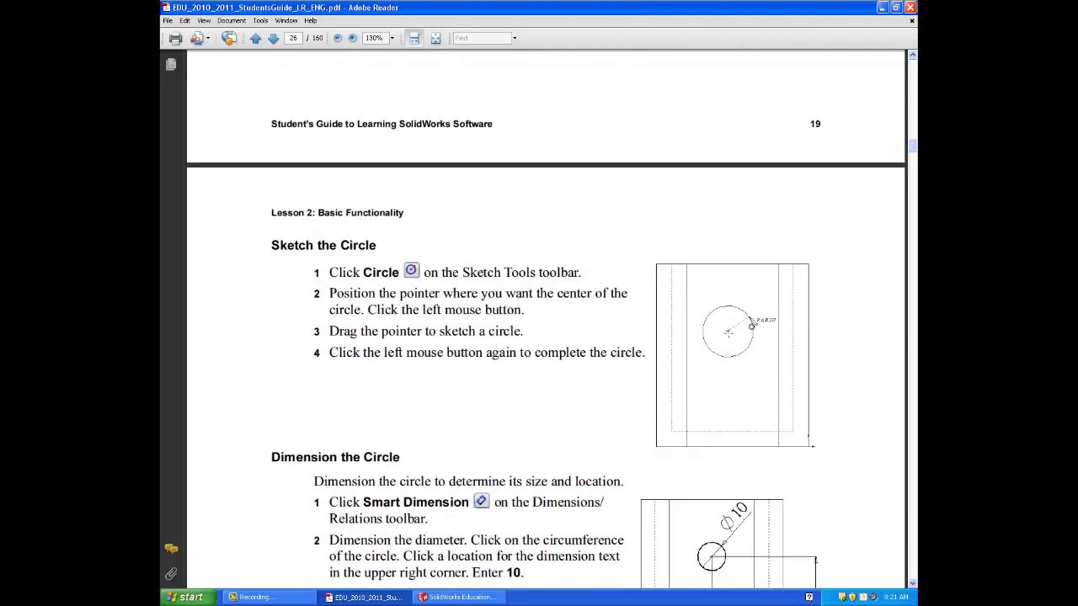
Step: In SolidWorks, sketch a circle of about 10 mm radius on the box's right-hand face, centred across its width and slightly above the middle
{"action": "left_click", "coordinate": [449, 598]}
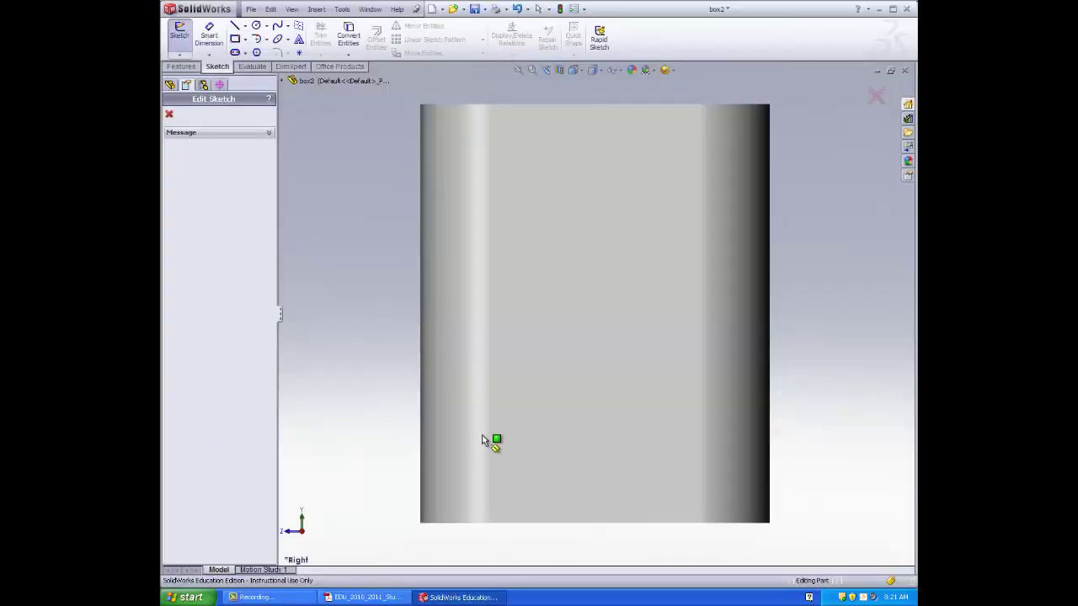
{"action": "left_click", "coordinate": [598, 261]}
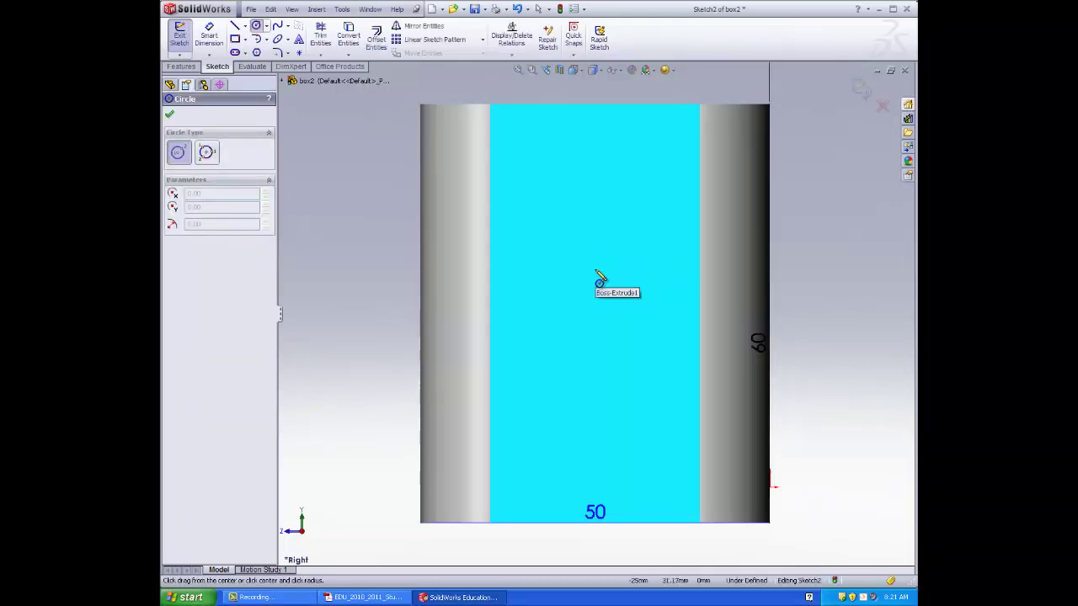
{"action": "left_click", "coordinate": [595, 268]}
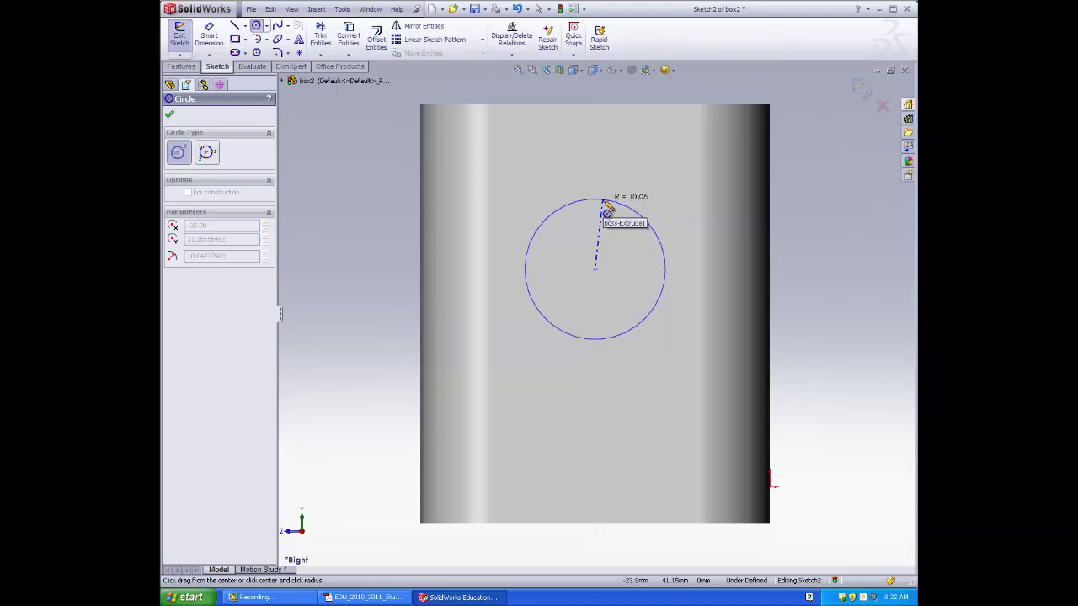
{"action": "left_click", "coordinate": [606, 207]}
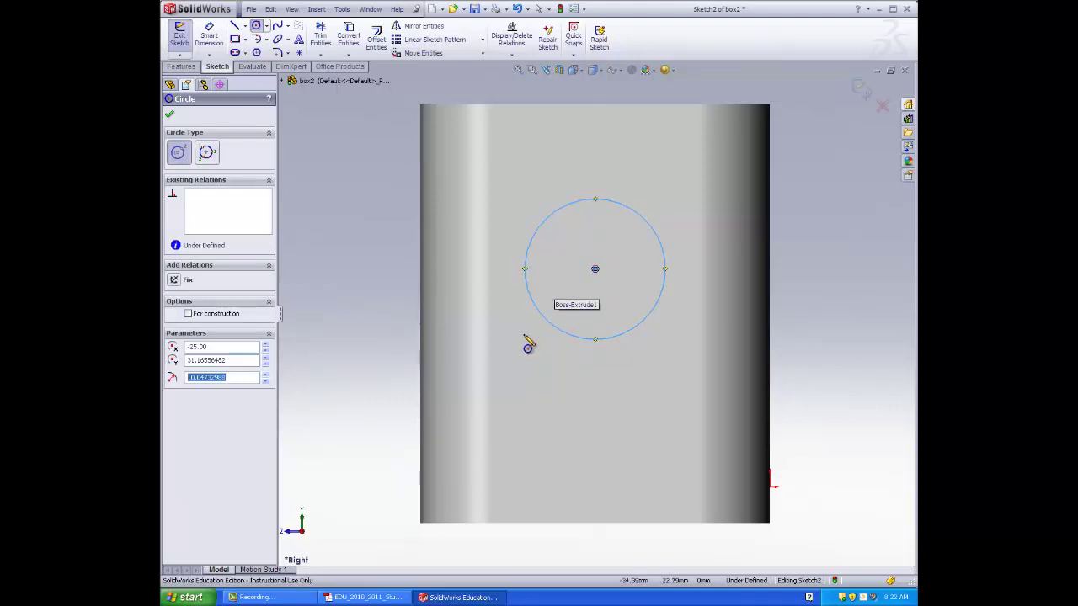
Step: Finish the circle and dimension its diameter to 10 mm with Smart Dimension
{"action": "left_click", "coordinate": [169, 114]}
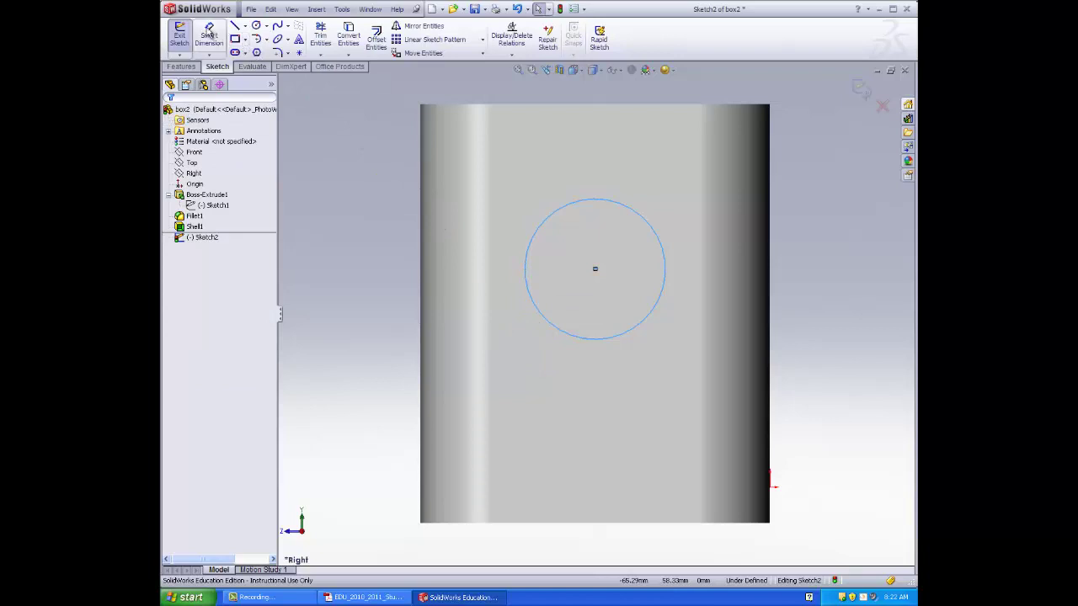
{"action": "left_click", "coordinate": [208, 36]}
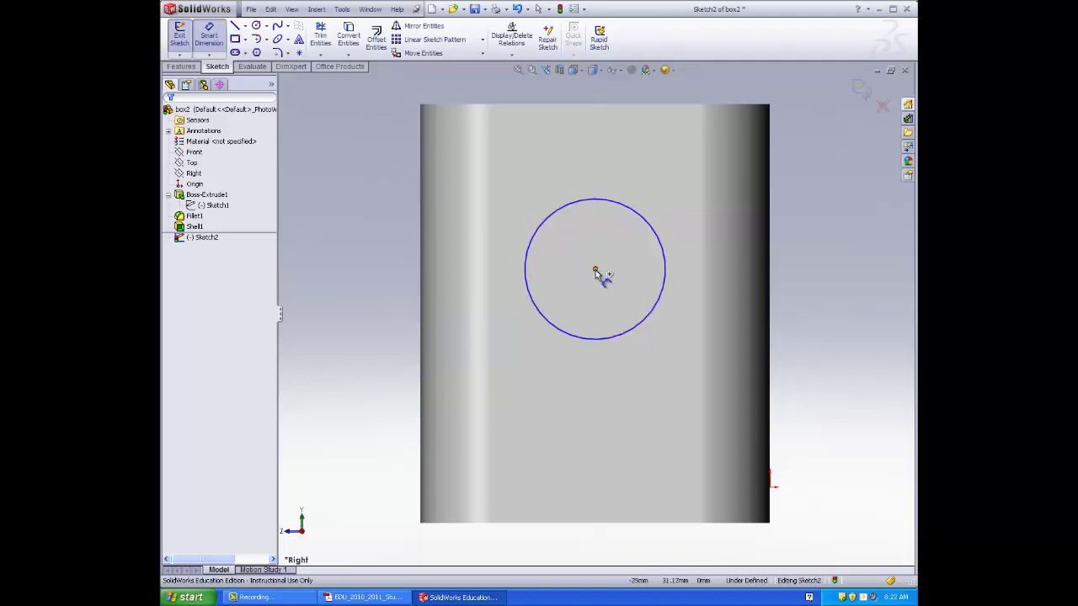
{"action": "left_click", "coordinate": [627, 211]}
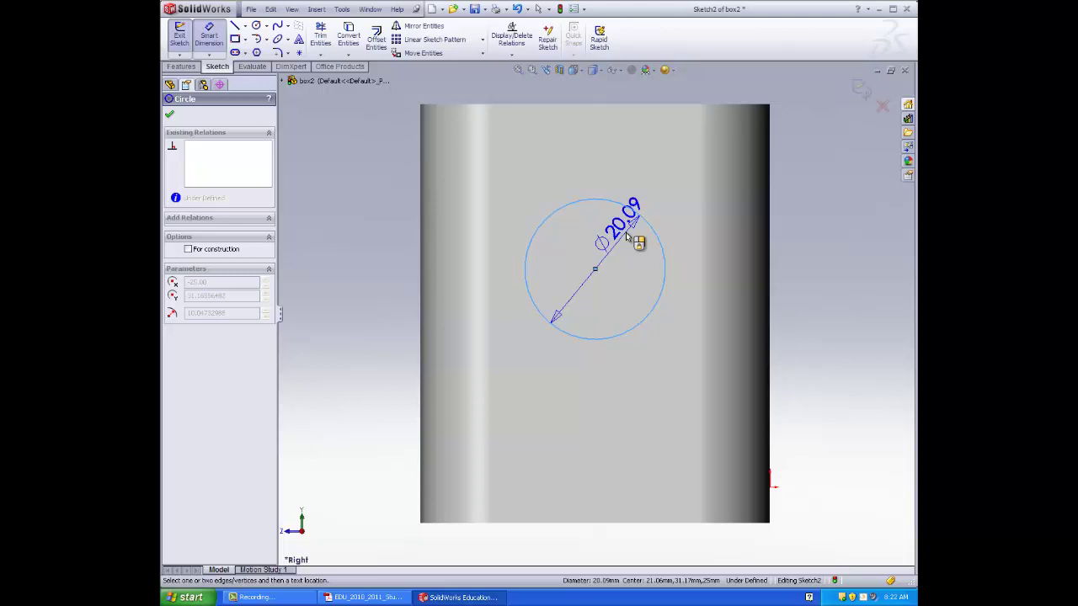
{"action": "left_click", "coordinate": [627, 237]}
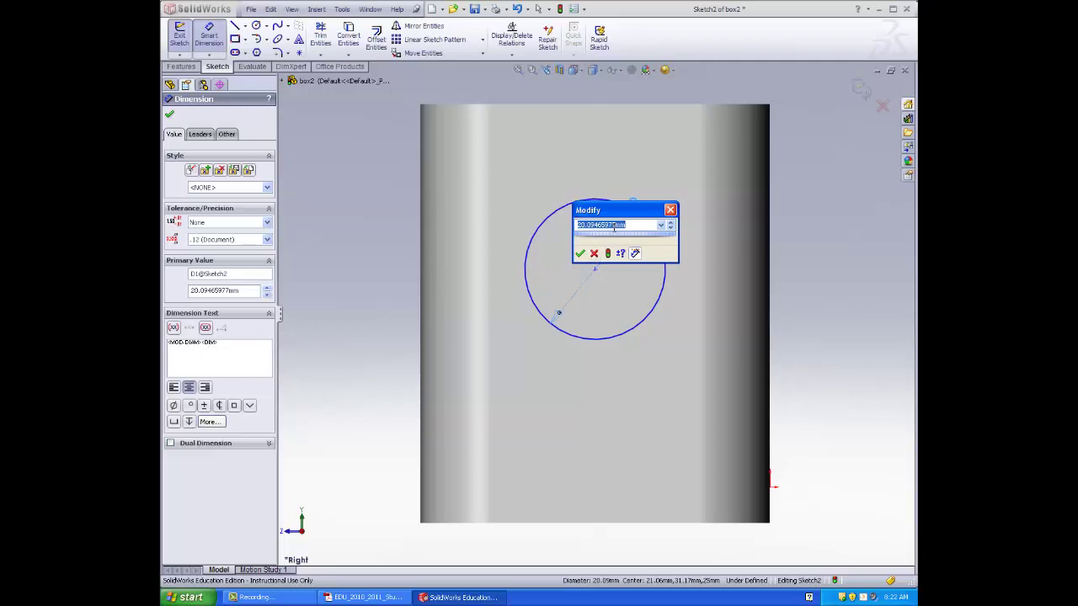
{"action": "type", "text": "10"}
{"action": "left_click", "coordinate": [580, 253]}
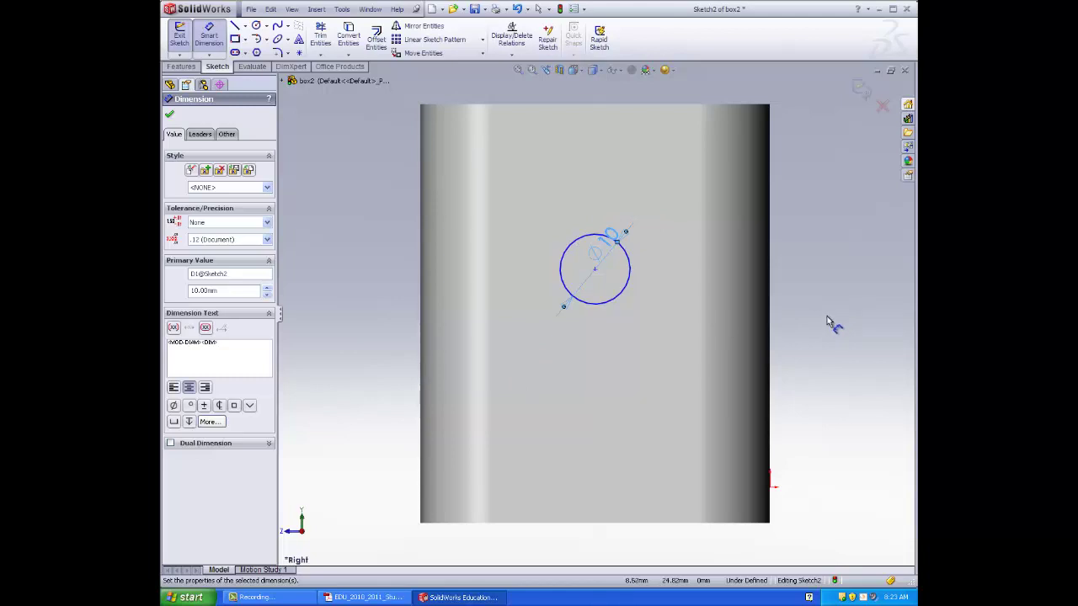
Step: Dimension the vertical distance between the circle's centre and the box's bottom edge as 40 mm
{"action": "left_click", "coordinate": [596, 304]}
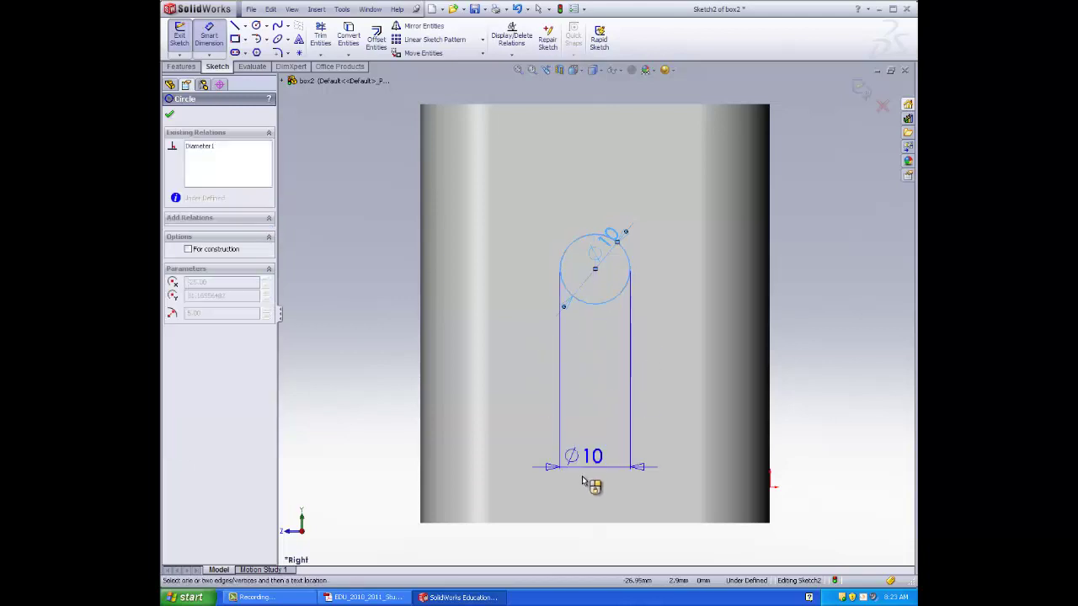
{"action": "left_click", "coordinate": [587, 526]}
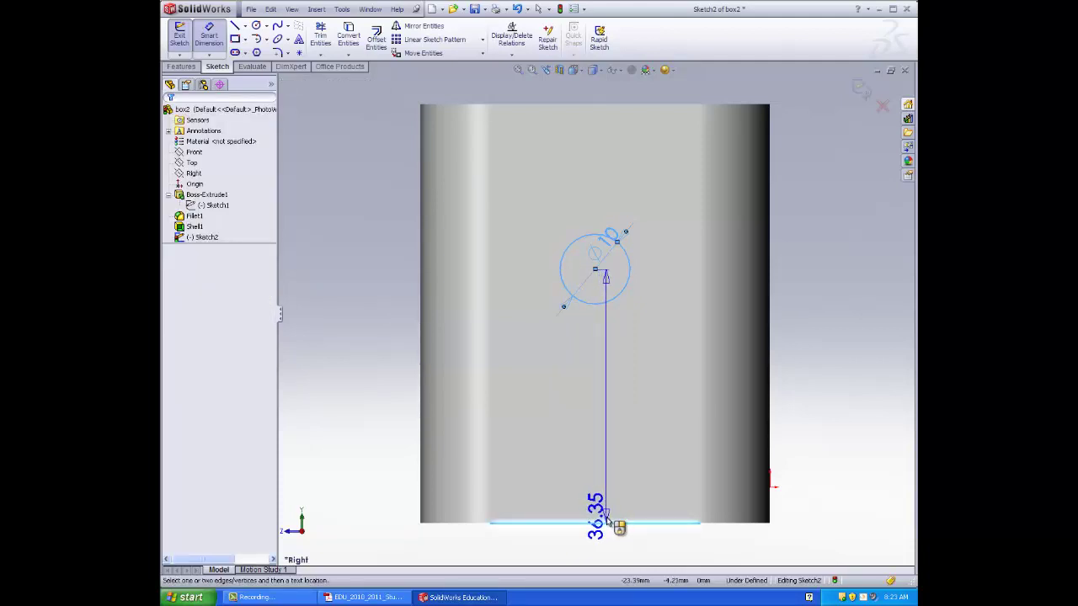
{"action": "left_click", "coordinate": [603, 518]}
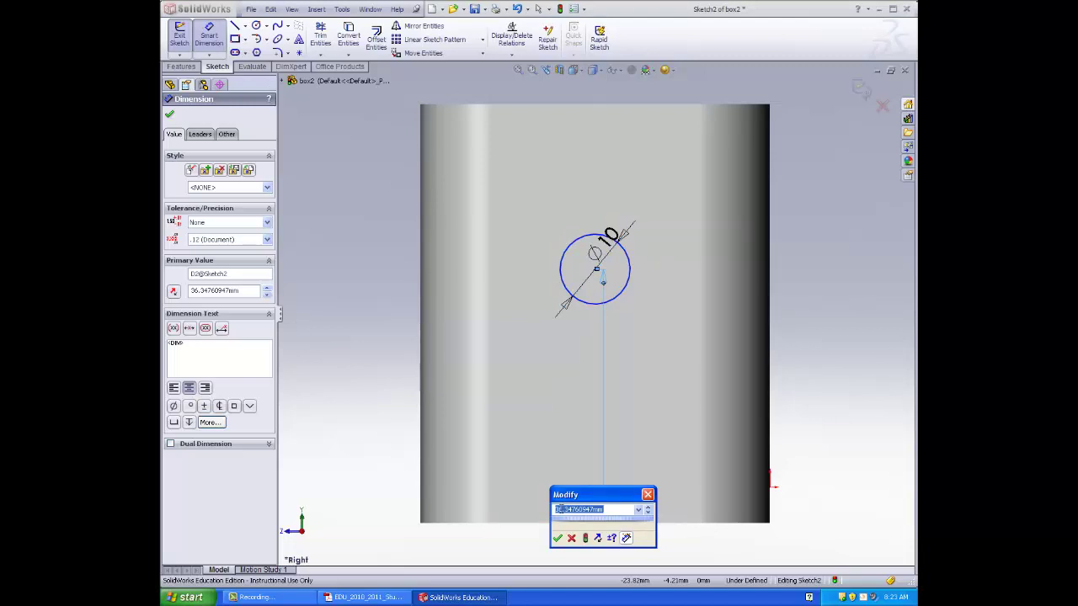
{"action": "type", "text": "40"}
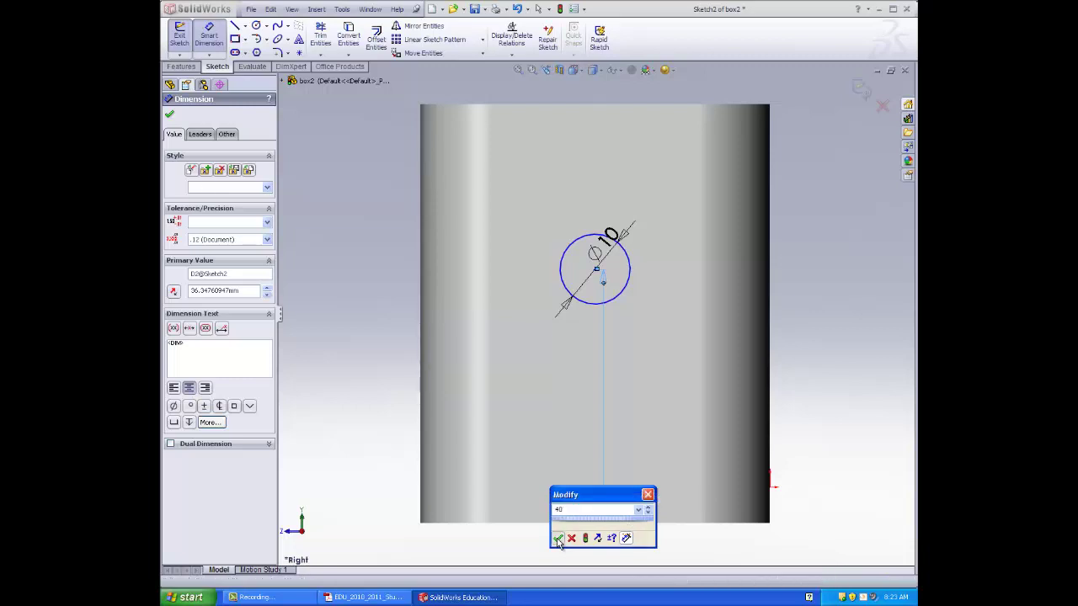
{"action": "left_click", "coordinate": [557, 539]}
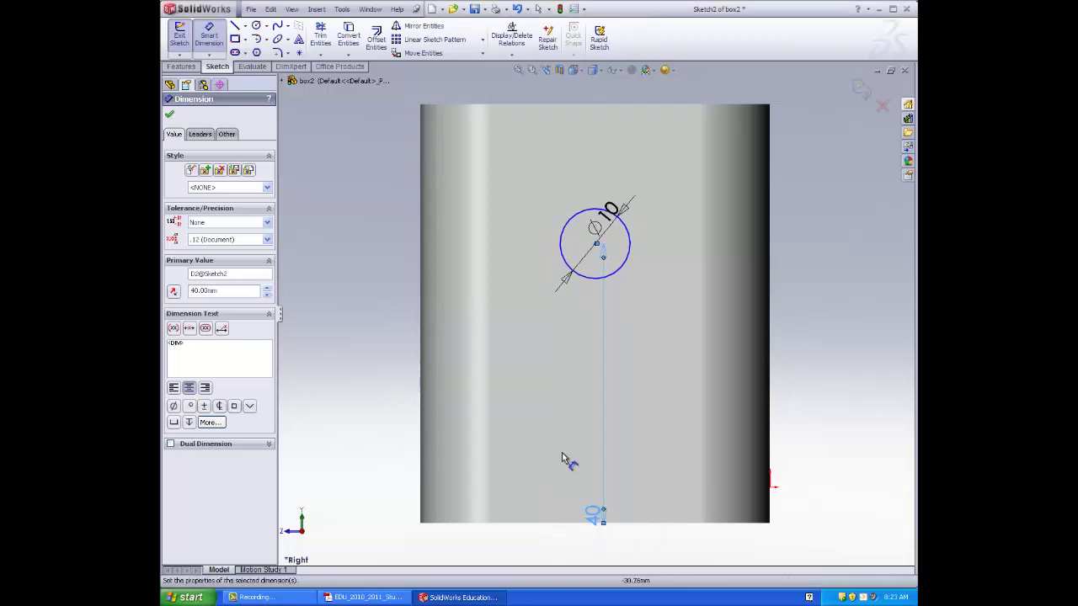
Step: Try to dimension the circle from the box's left edge, accepting a driven dimension, and undo it
{"action": "left_click", "coordinate": [596, 247]}
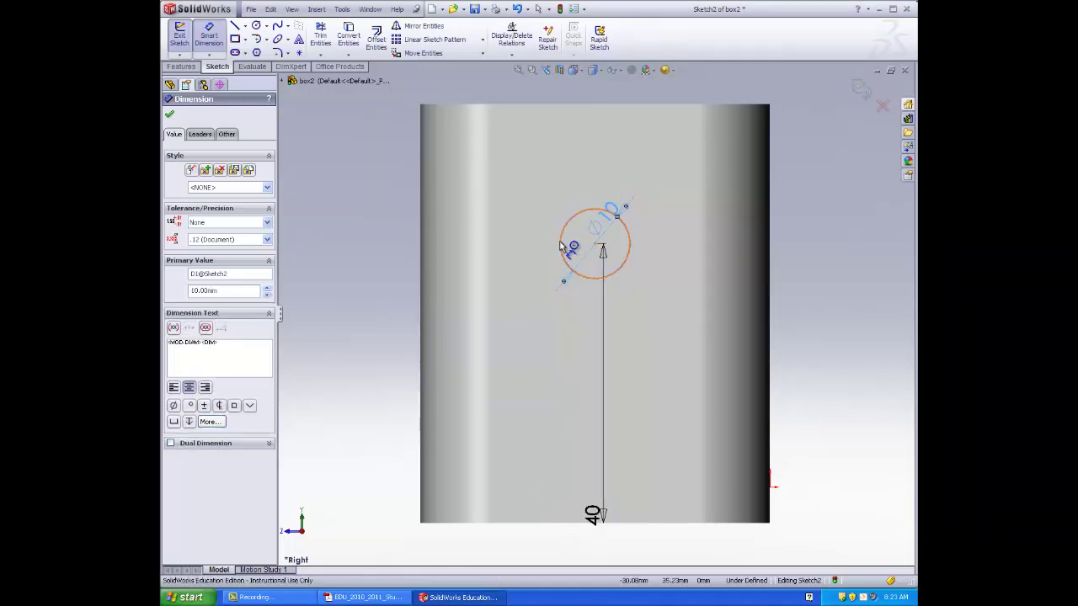
{"action": "left_click", "coordinate": [560, 246]}
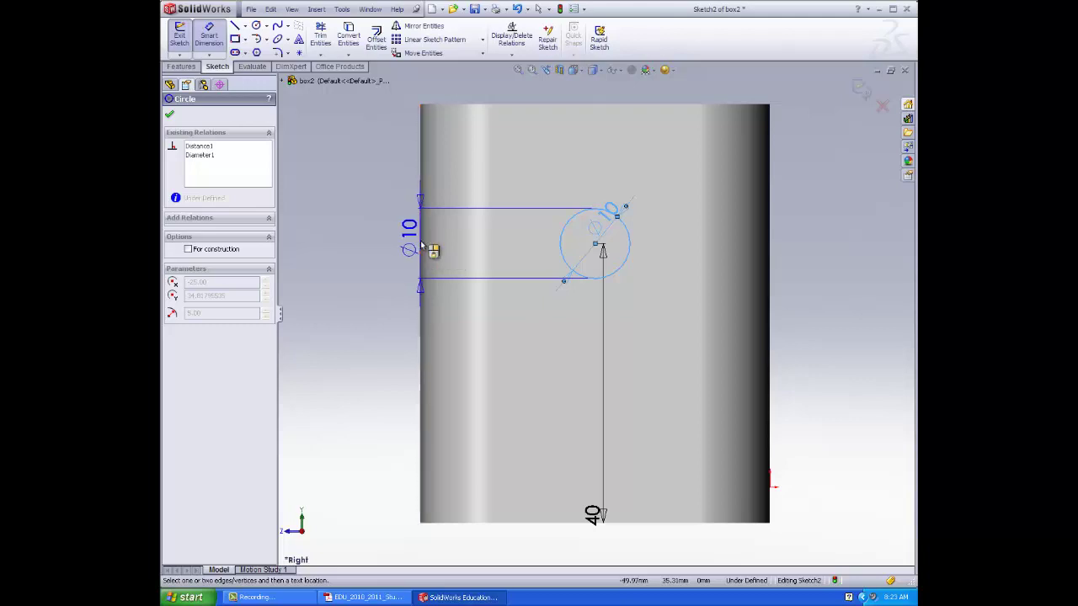
{"action": "left_click", "coordinate": [422, 246]}
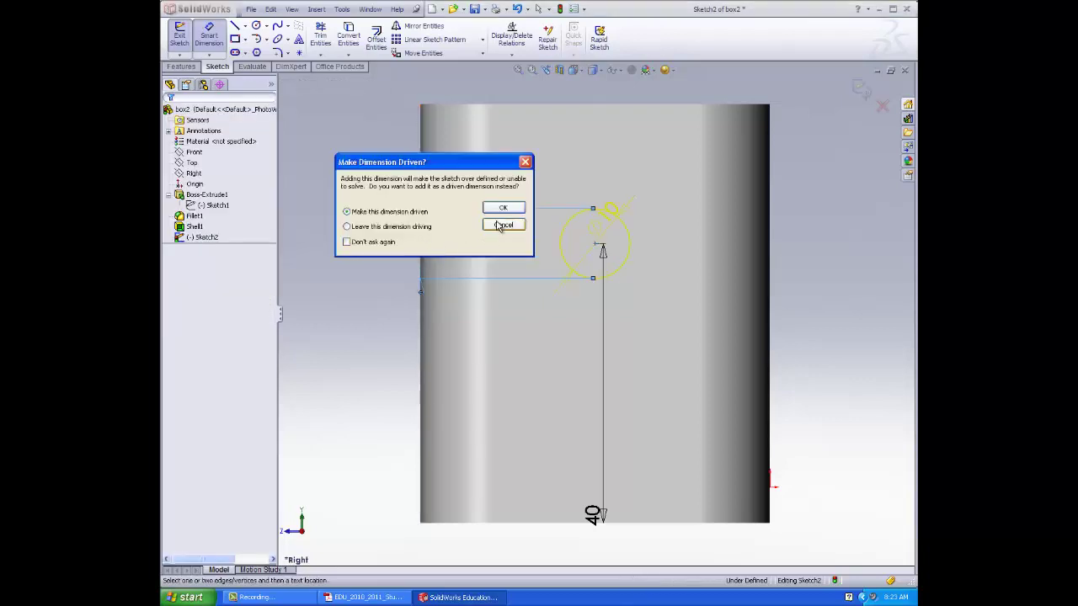
{"action": "left_click", "coordinate": [503, 210]}
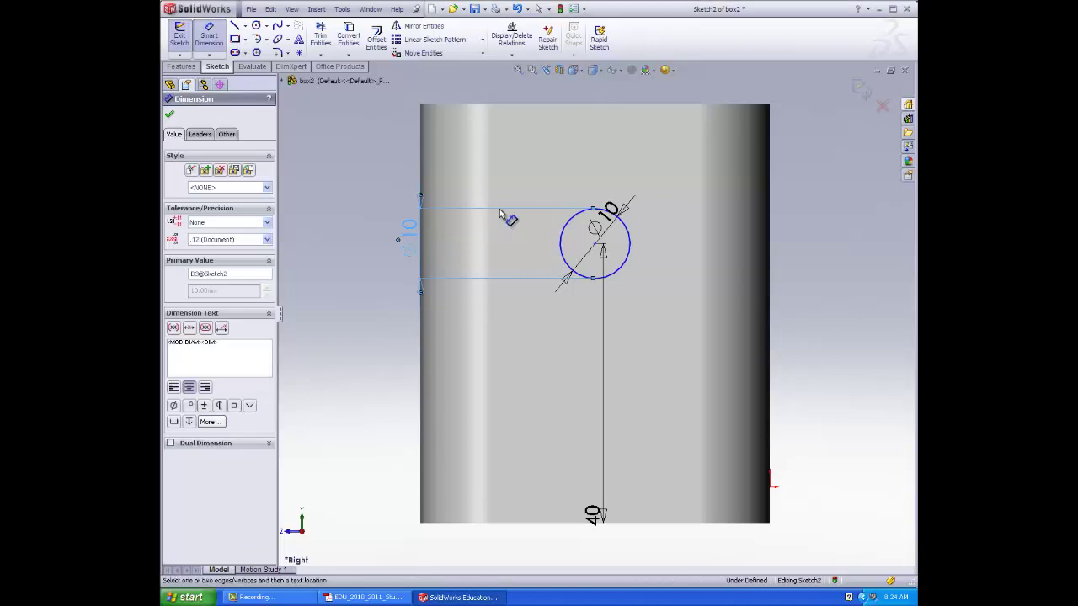
{"action": "left_click", "coordinate": [170, 117]}
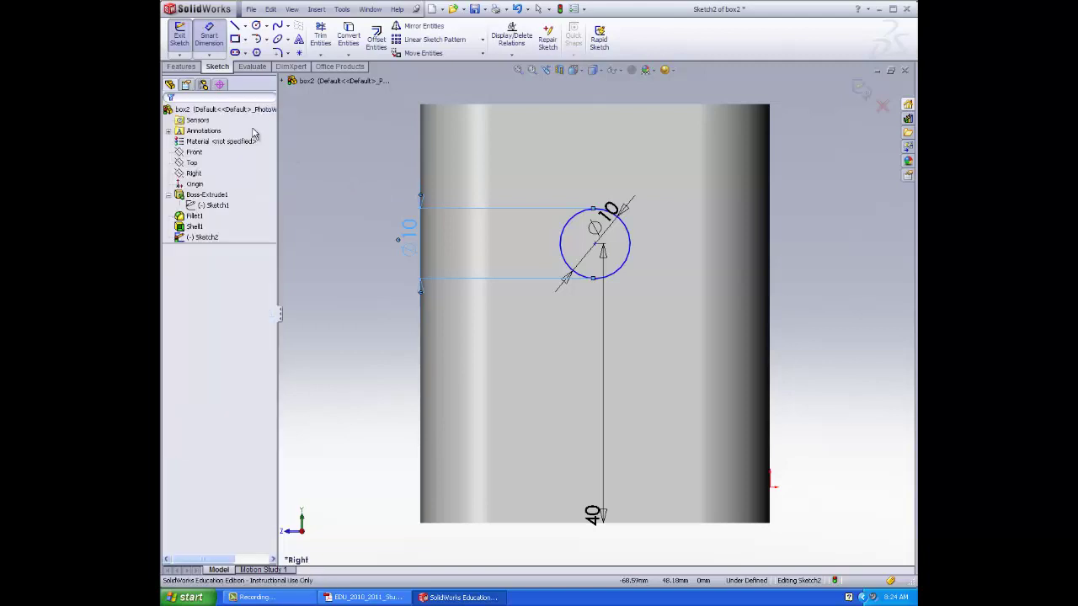
{"action": "left_click", "coordinate": [505, 211]}
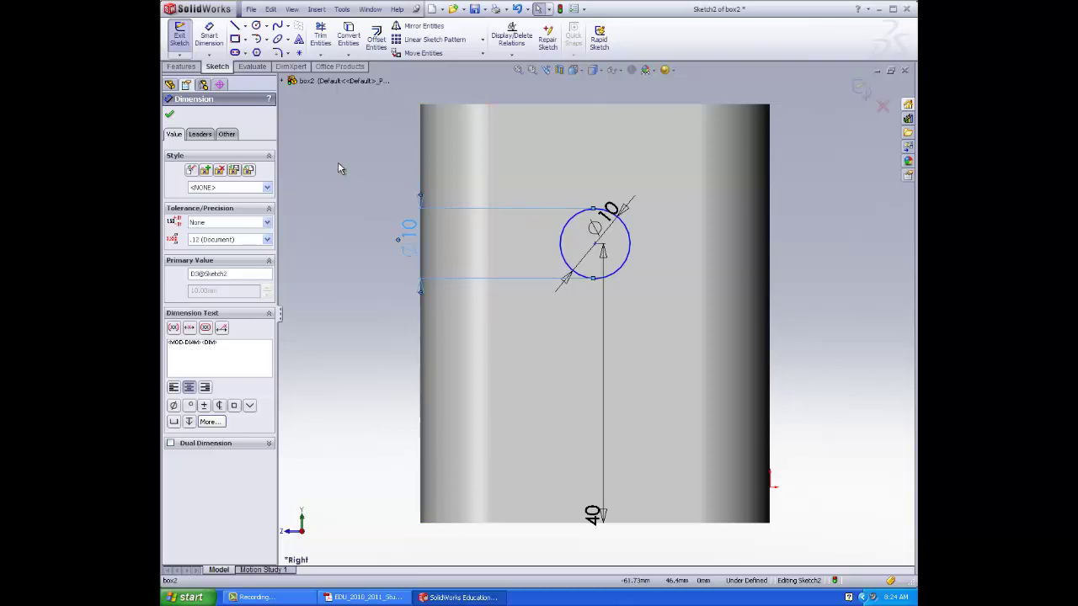
{"action": "left_click", "coordinate": [171, 117]}
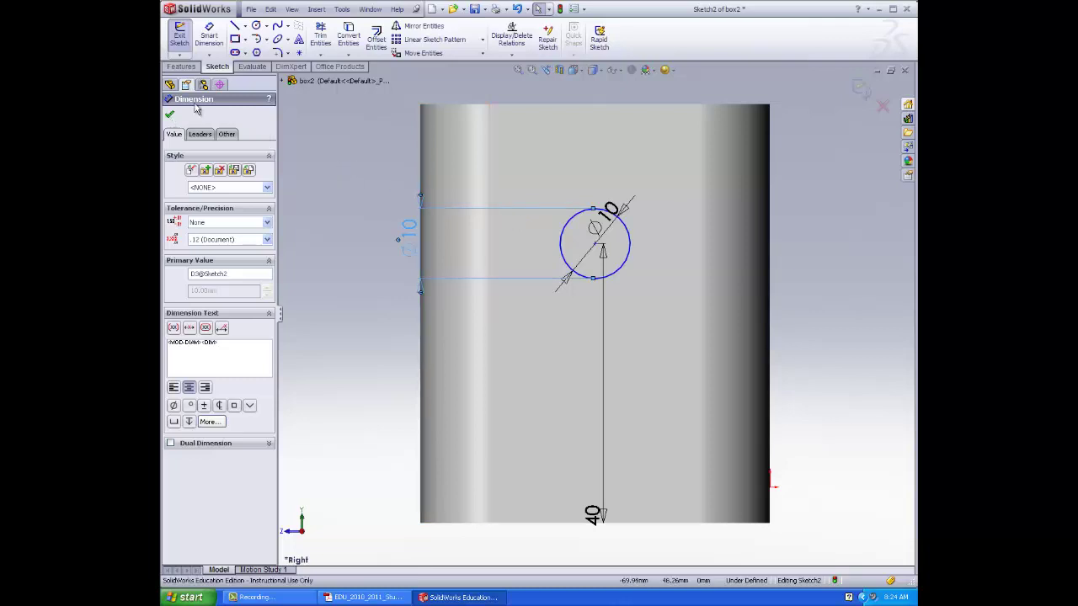
{"action": "left_click", "coordinate": [271, 10]}
{"action": "left_click", "coordinate": [273, 10]}
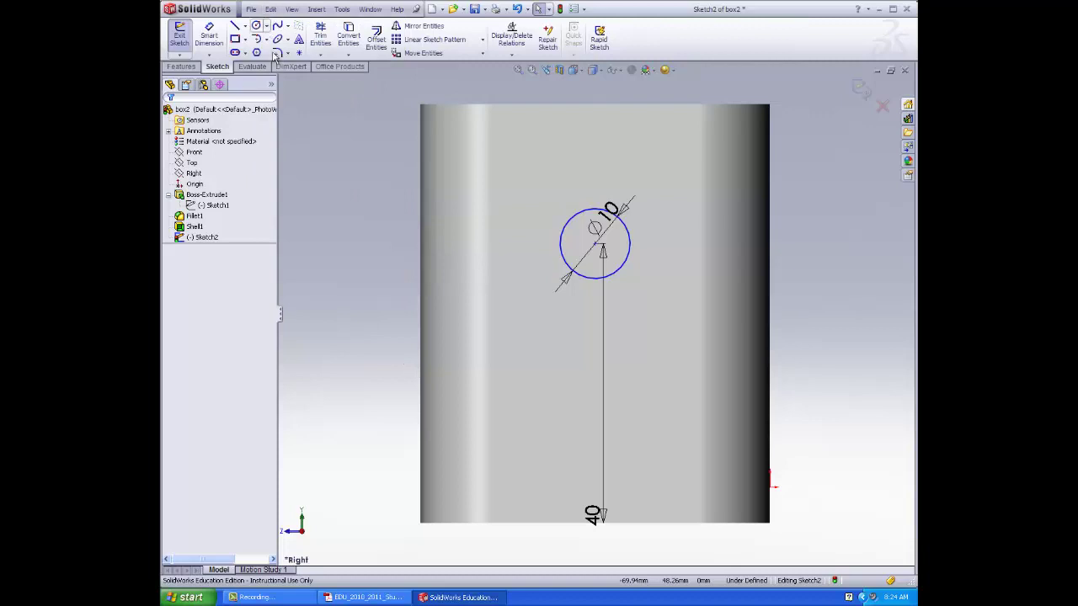
Step: Try again to dimension the circle's horizontal distance from the box's left edge, cancelling the over-defining dimension
{"action": "left_click", "coordinate": [210, 34]}
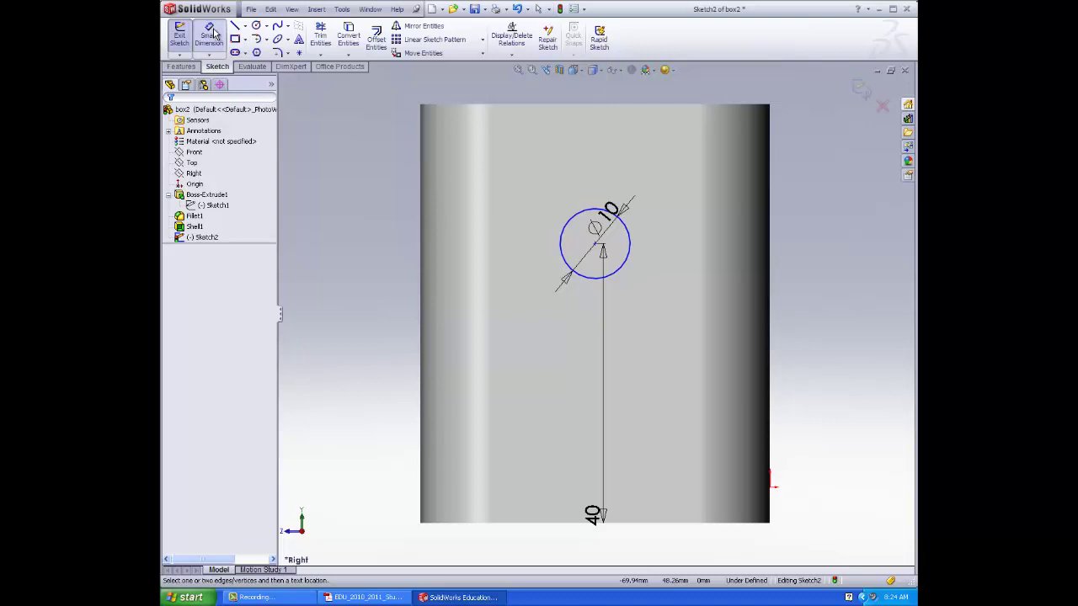
{"action": "left_click", "coordinate": [562, 245]}
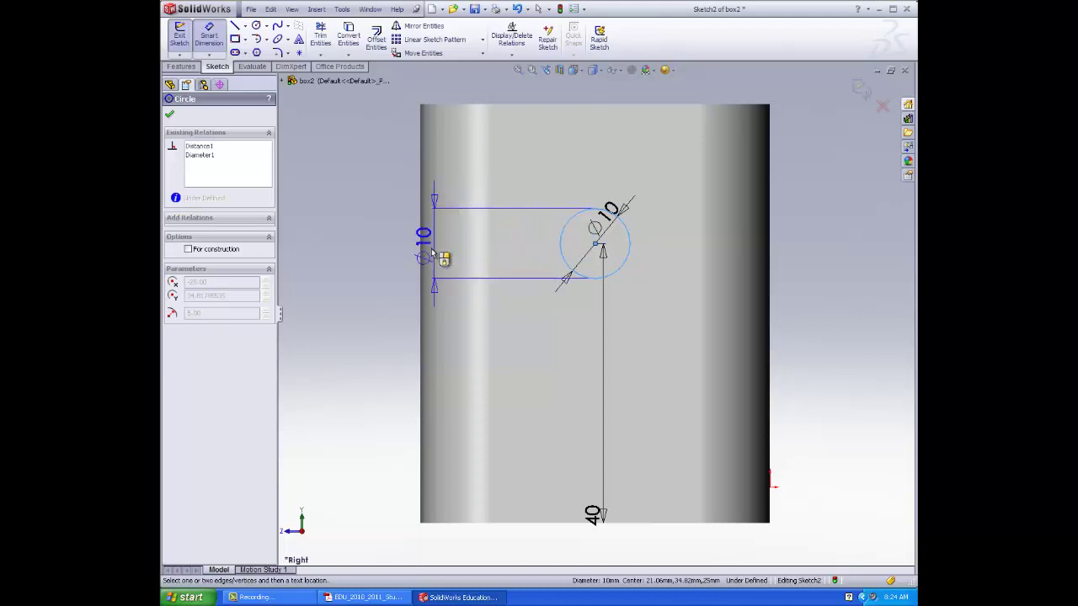
{"action": "left_click", "coordinate": [420, 261]}
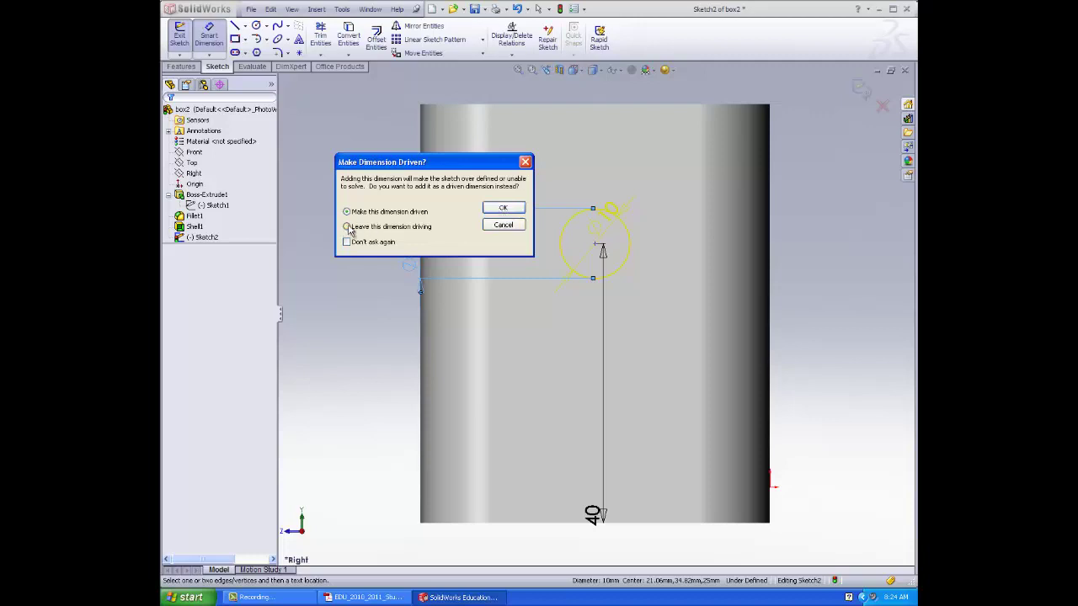
{"action": "left_click", "coordinate": [500, 224]}
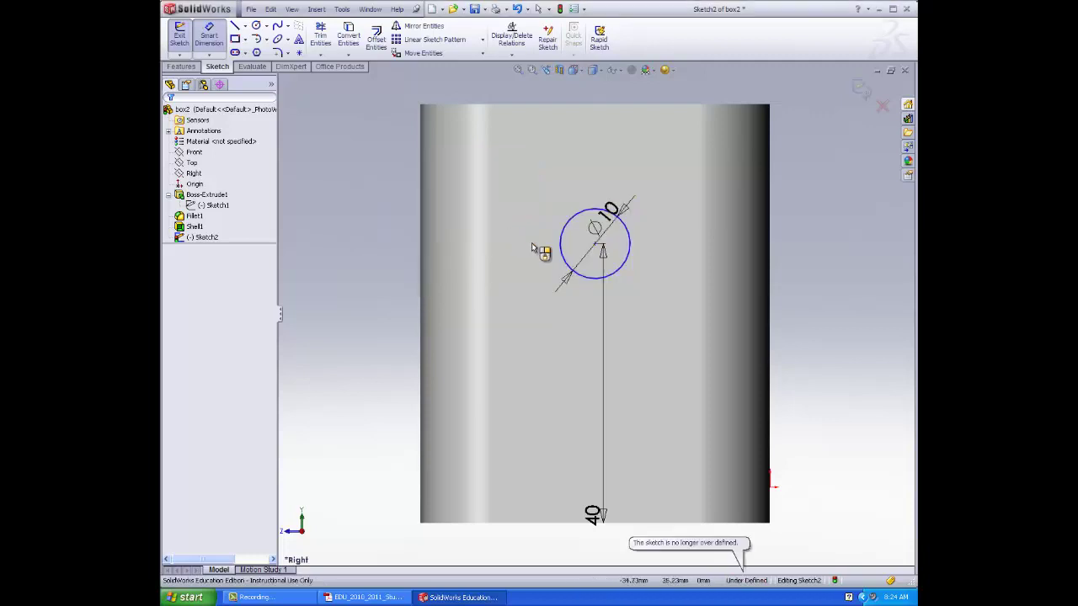
{"action": "left_click", "coordinate": [603, 246]}
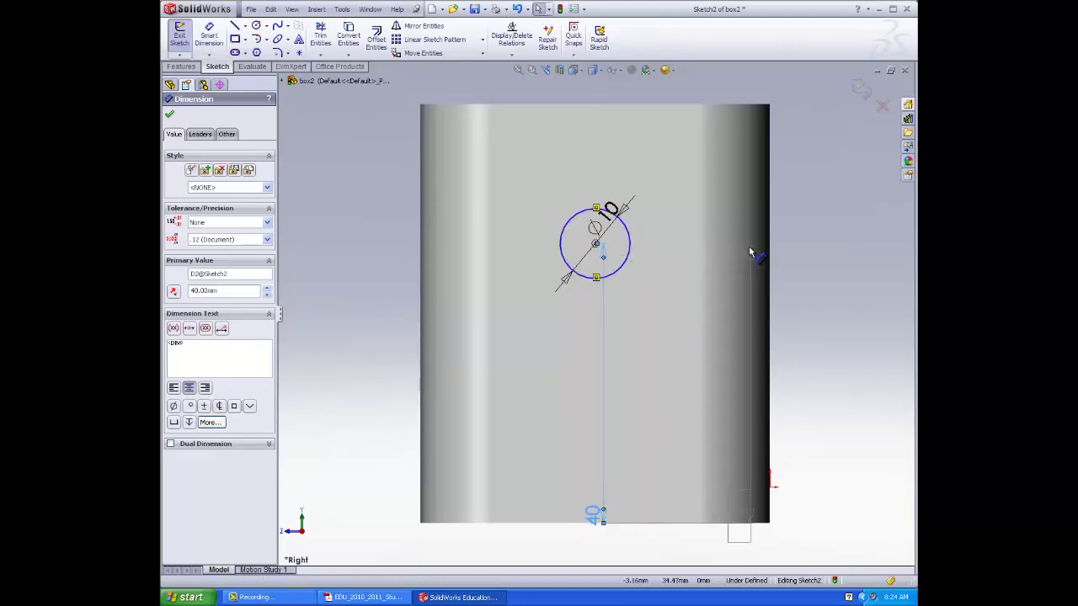
{"action": "left_click", "coordinate": [594, 243]}
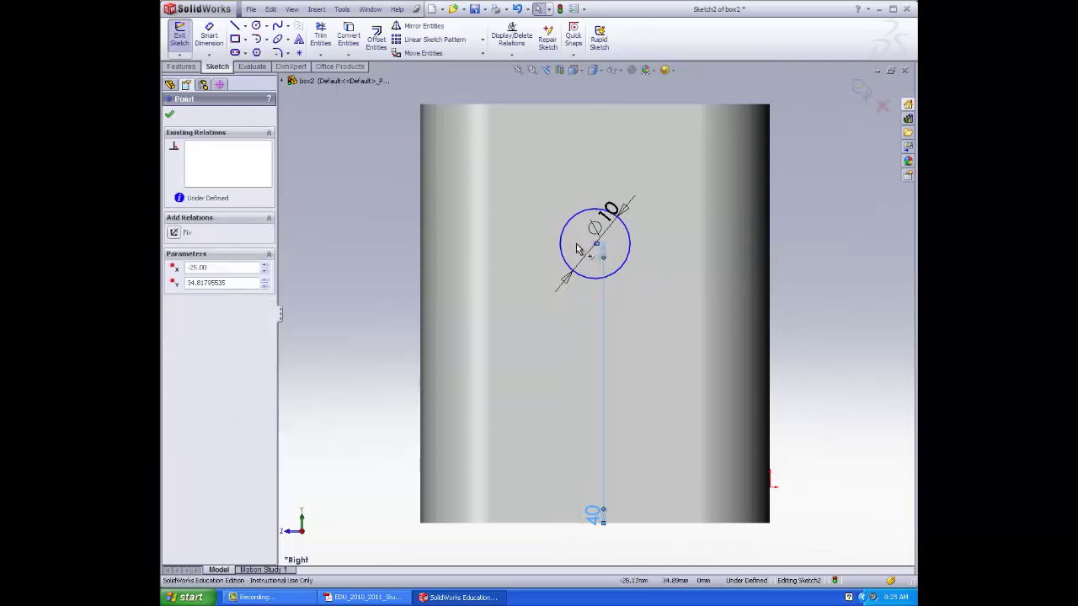
{"action": "left_click", "coordinate": [167, 117]}
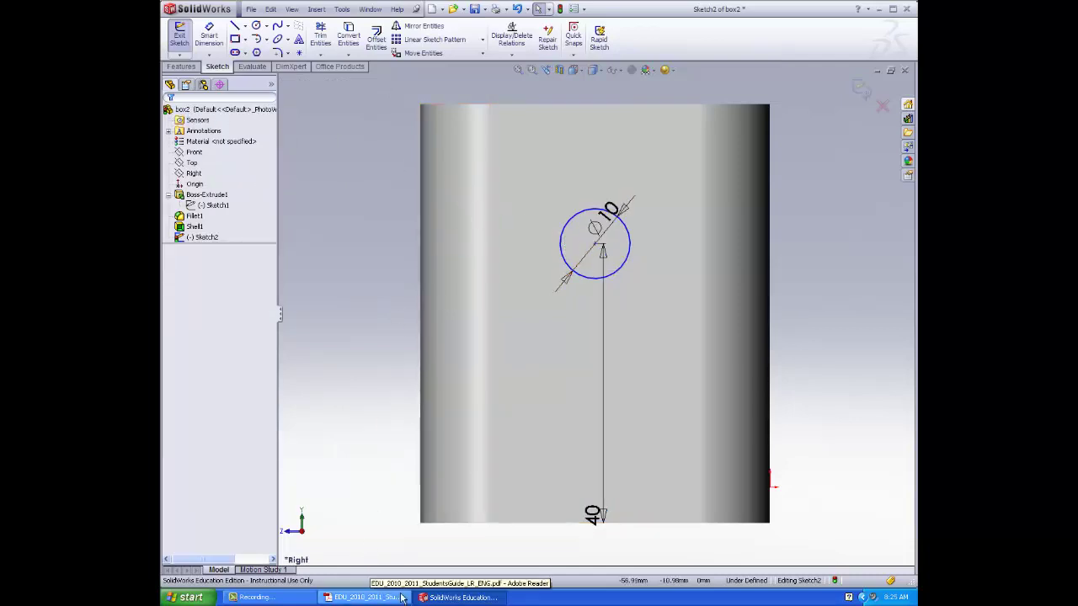
{"action": "left_click", "coordinate": [367, 597]}
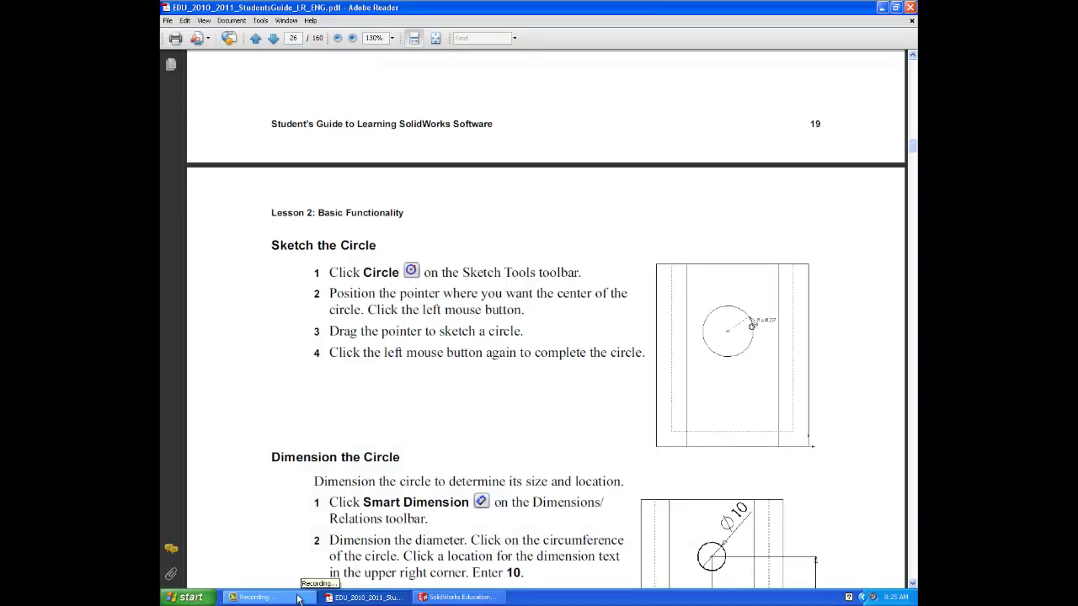
{"action": "left_click", "coordinate": [298, 597]}
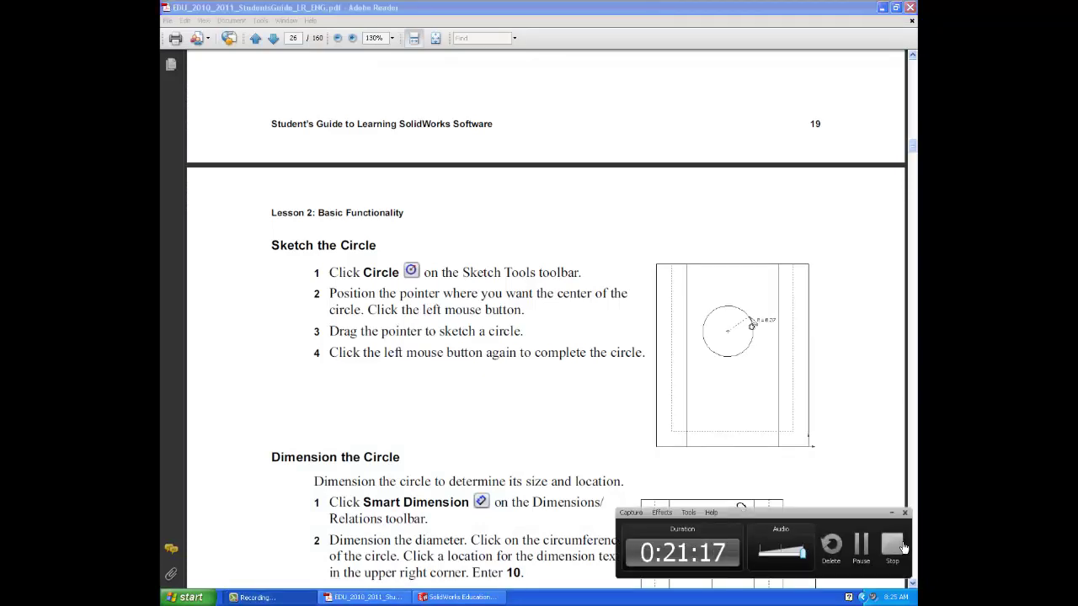
{"action": "left_click", "coordinate": [861, 545]}
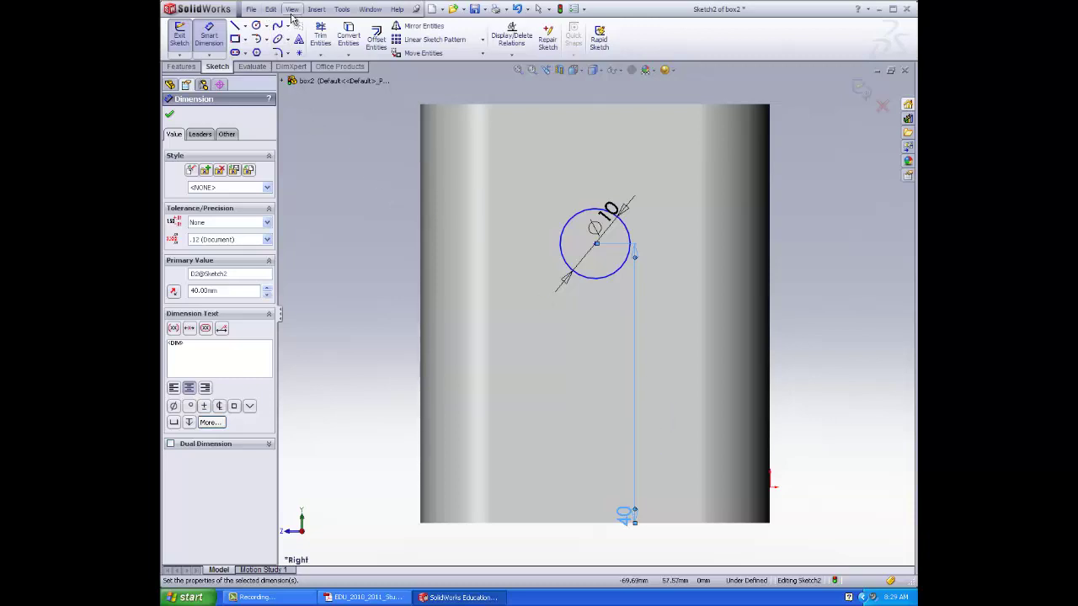
Step: Undo the 40 mm value change and the circle's vertical distance dimension
{"action": "left_click", "coordinate": [270, 10]}
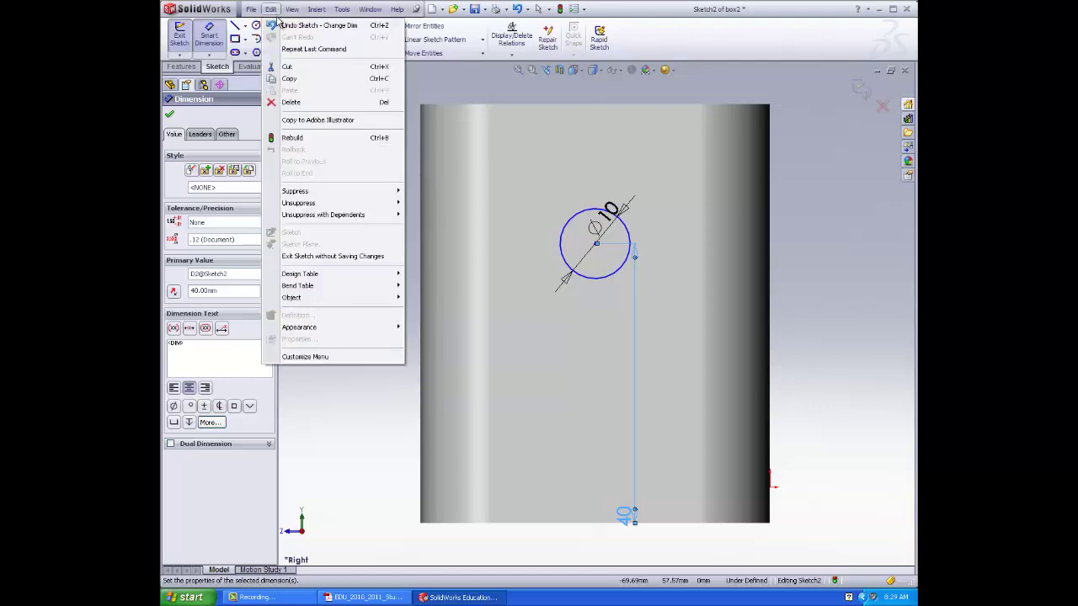
{"action": "left_click", "coordinate": [313, 25]}
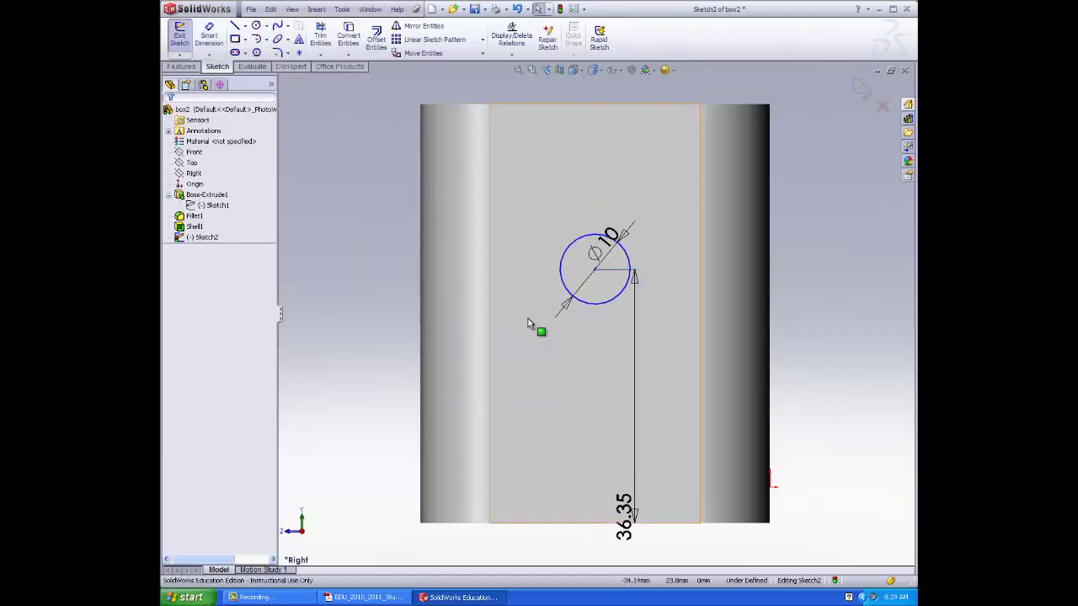
{"action": "left_click", "coordinate": [270, 9]}
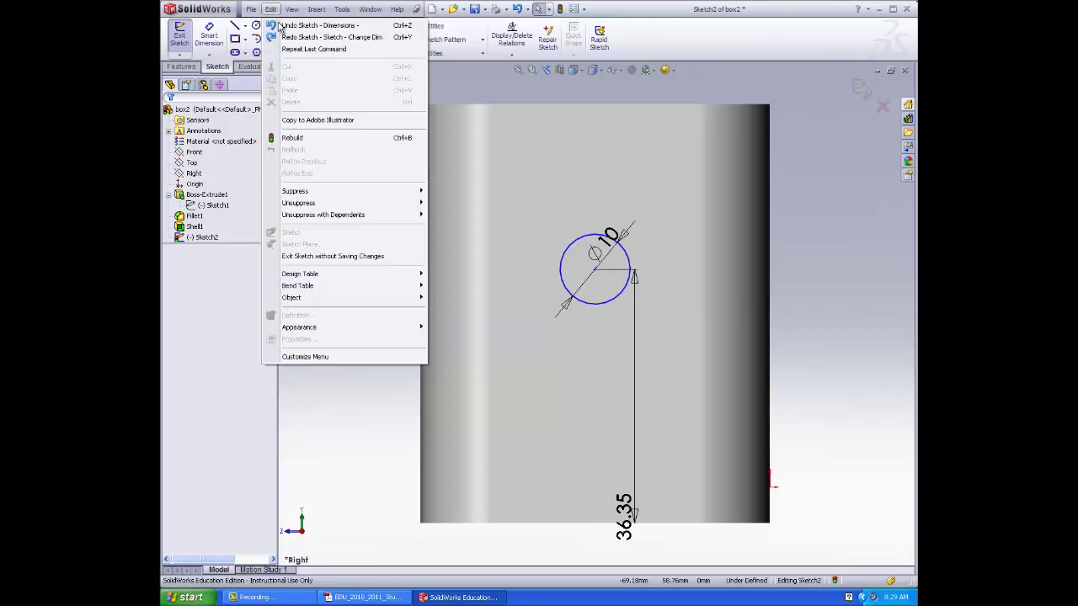
{"action": "left_click", "coordinate": [313, 25]}
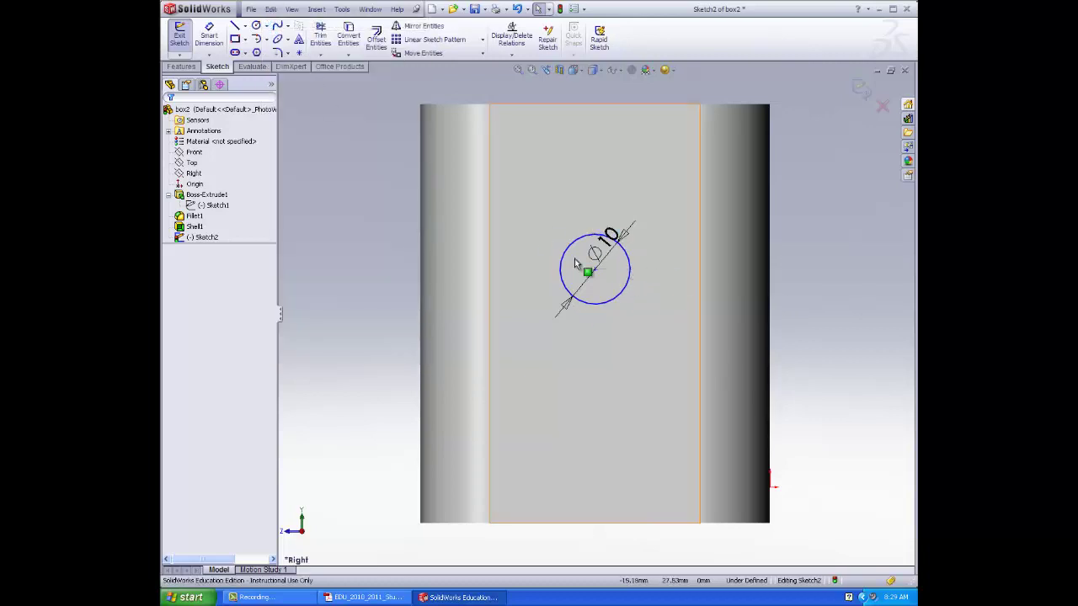
Step: Dimension the horizontal distance between the circle's centre and the box's left edge as 25 mm
{"action": "left_click", "coordinate": [215, 31]}
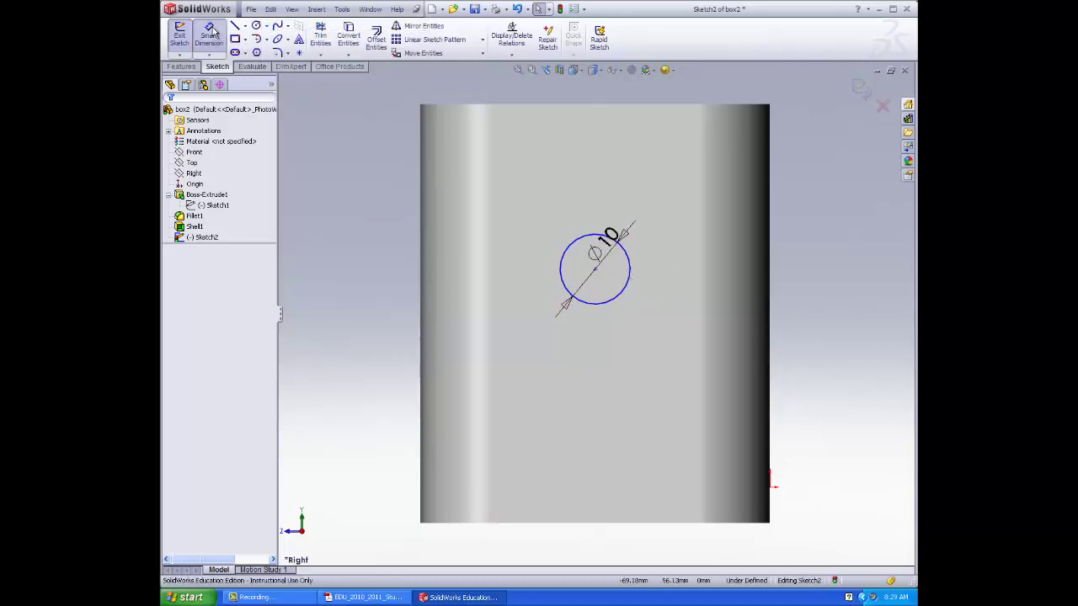
{"action": "left_click", "coordinate": [561, 271]}
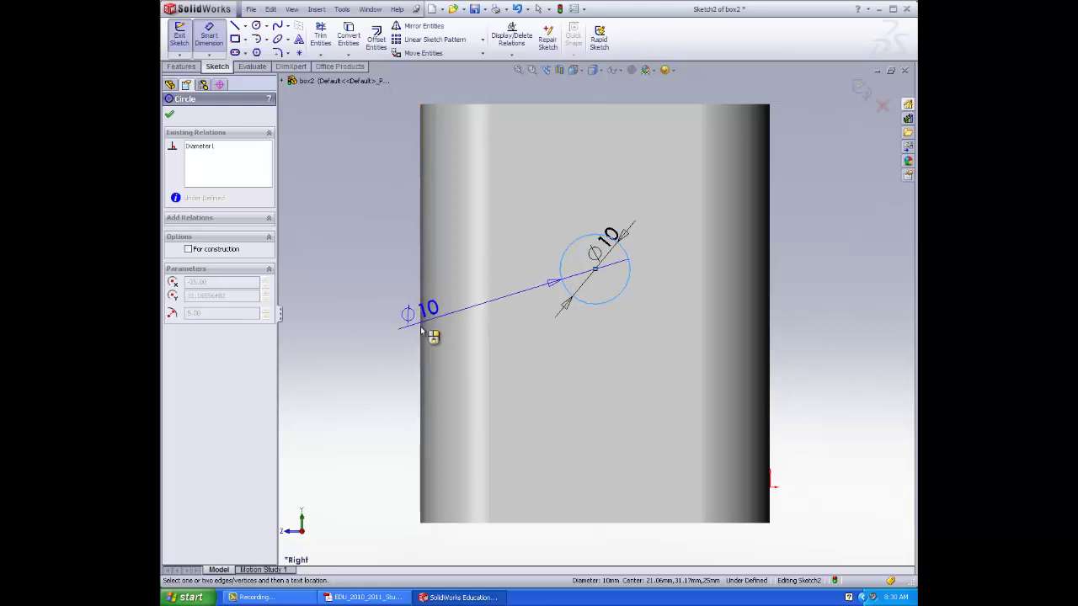
{"action": "left_click", "coordinate": [421, 217]}
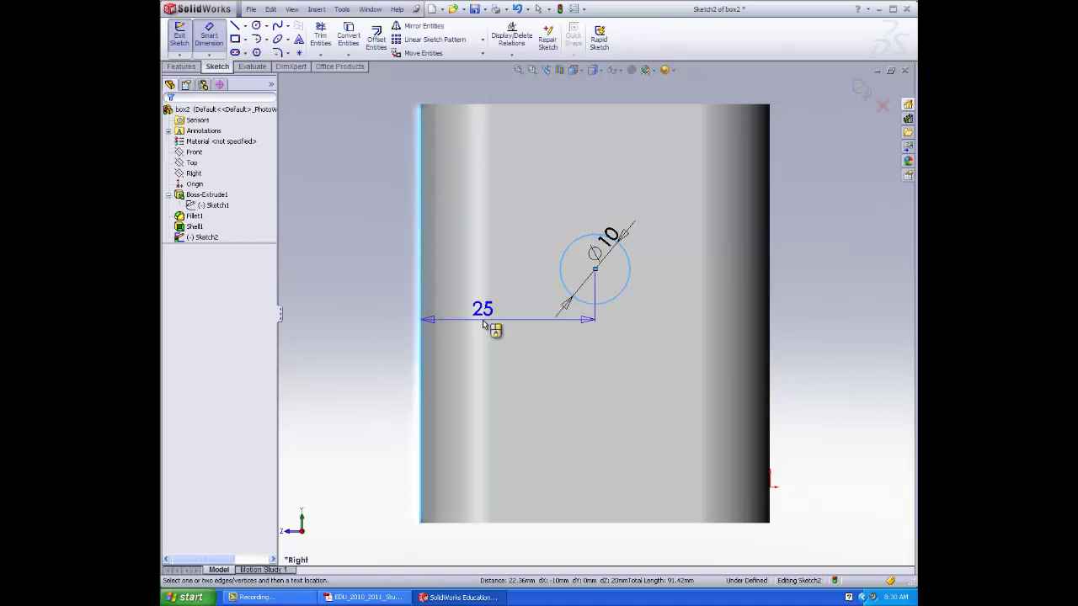
{"action": "left_click", "coordinate": [483, 324]}
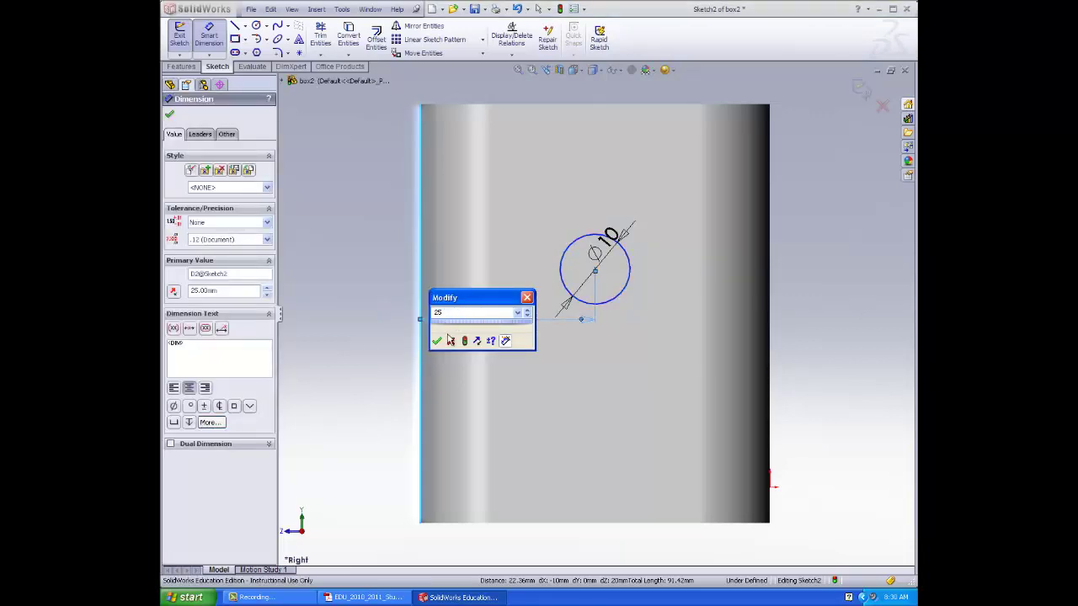
{"action": "type", "text": "25"}
{"action": "left_click", "coordinate": [436, 340]}
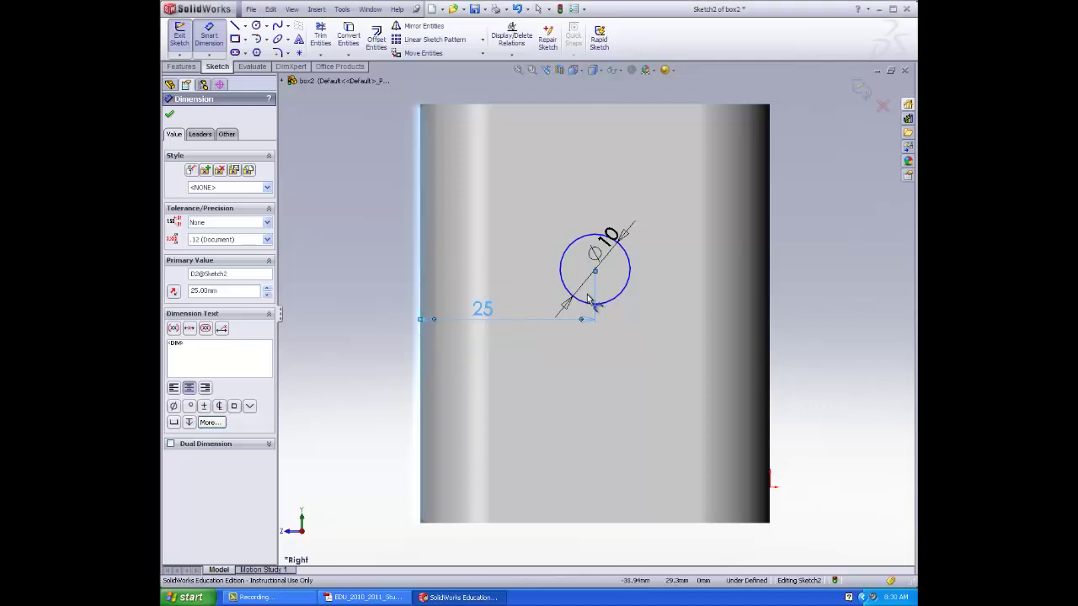
{"action": "left_click", "coordinate": [170, 115]}
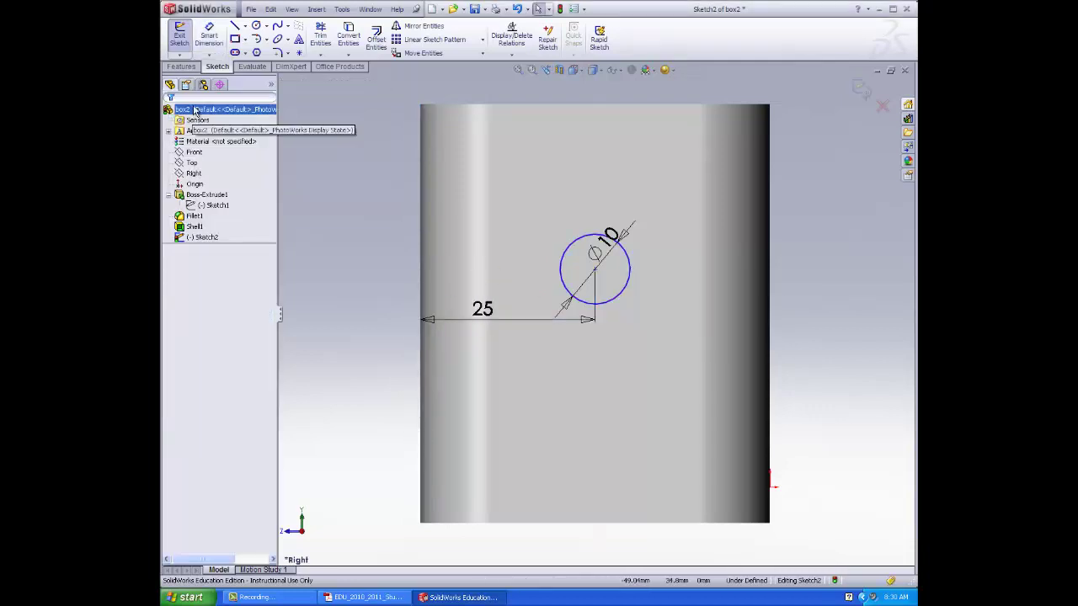
Step: Dimension the vertical distance between the circle and the box's bottom edge as 40 mm
{"action": "left_click", "coordinate": [222, 47]}
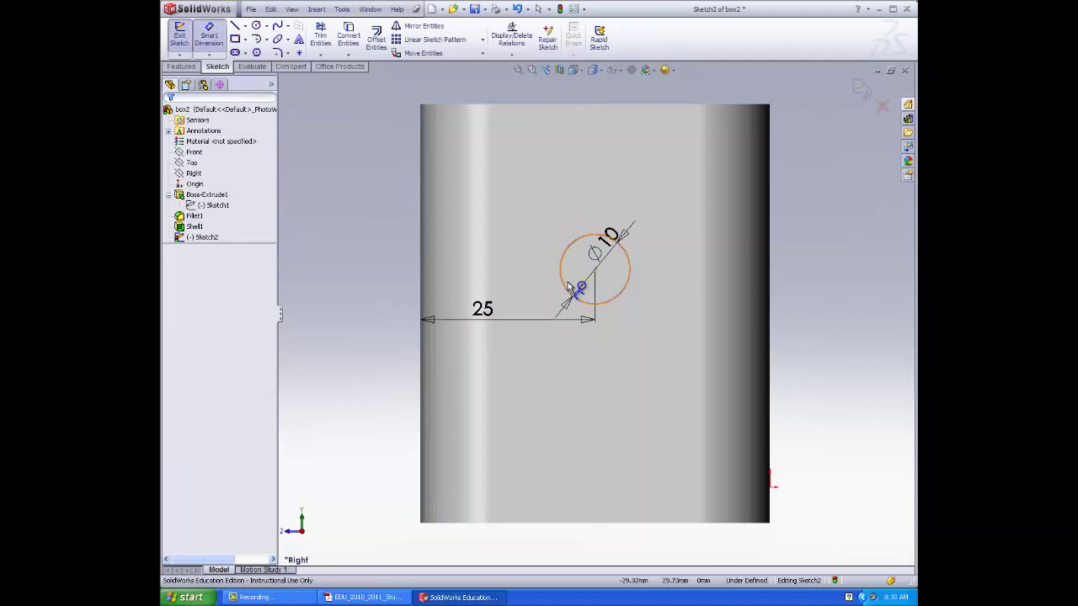
{"action": "left_click", "coordinate": [600, 310]}
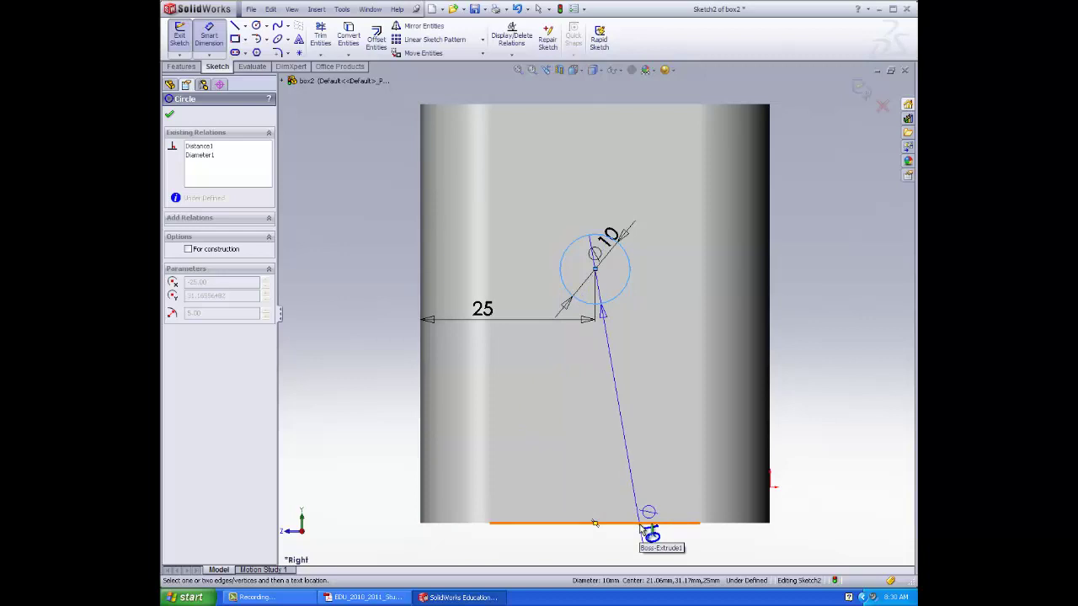
{"action": "left_click", "coordinate": [641, 524]}
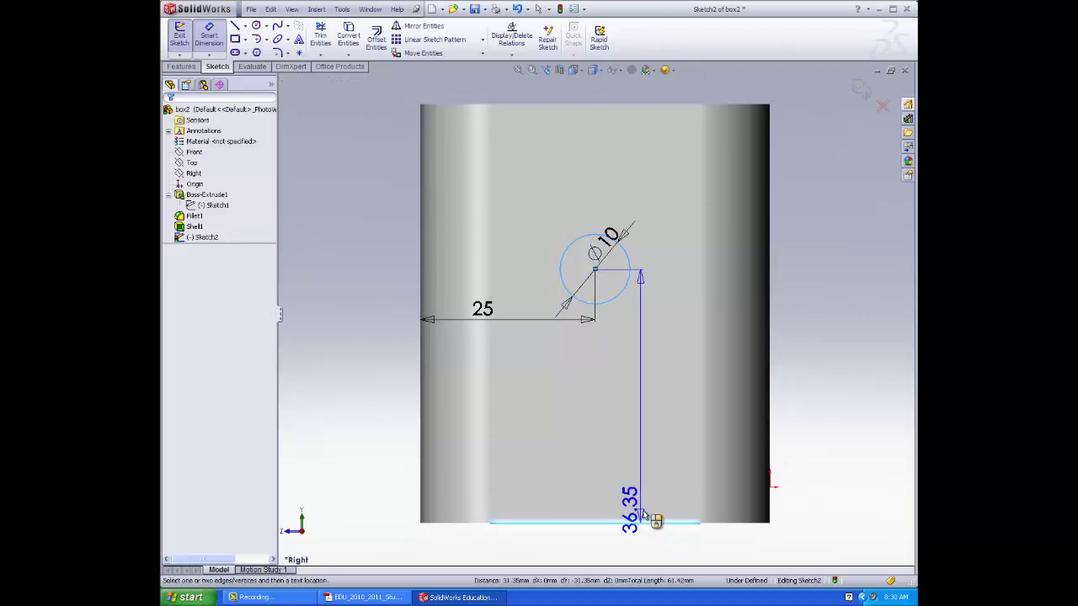
{"action": "left_click", "coordinate": [636, 515]}
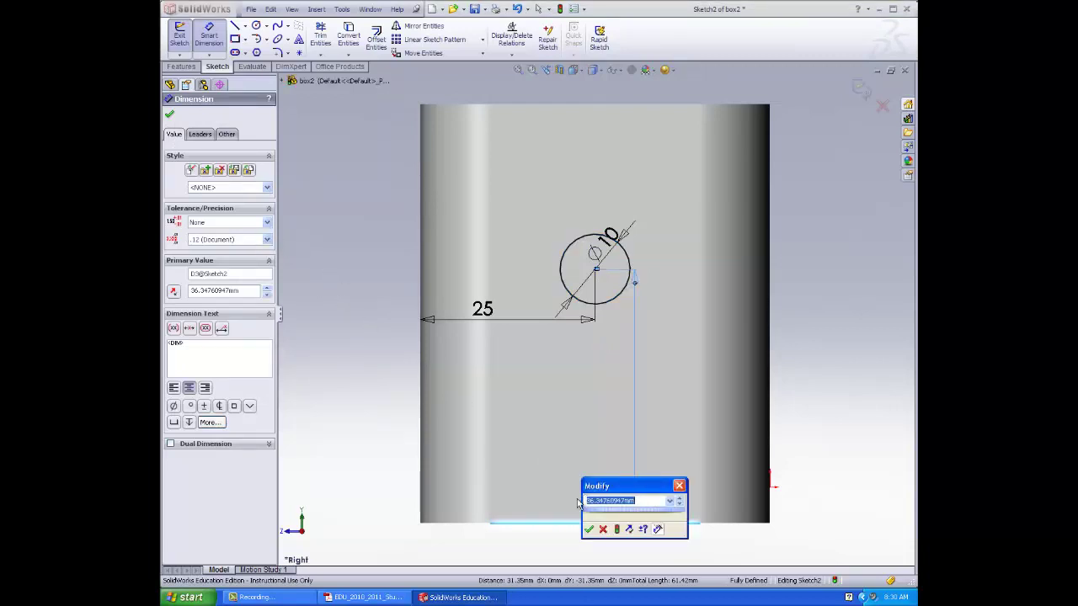
{"action": "type", "text": "40"}
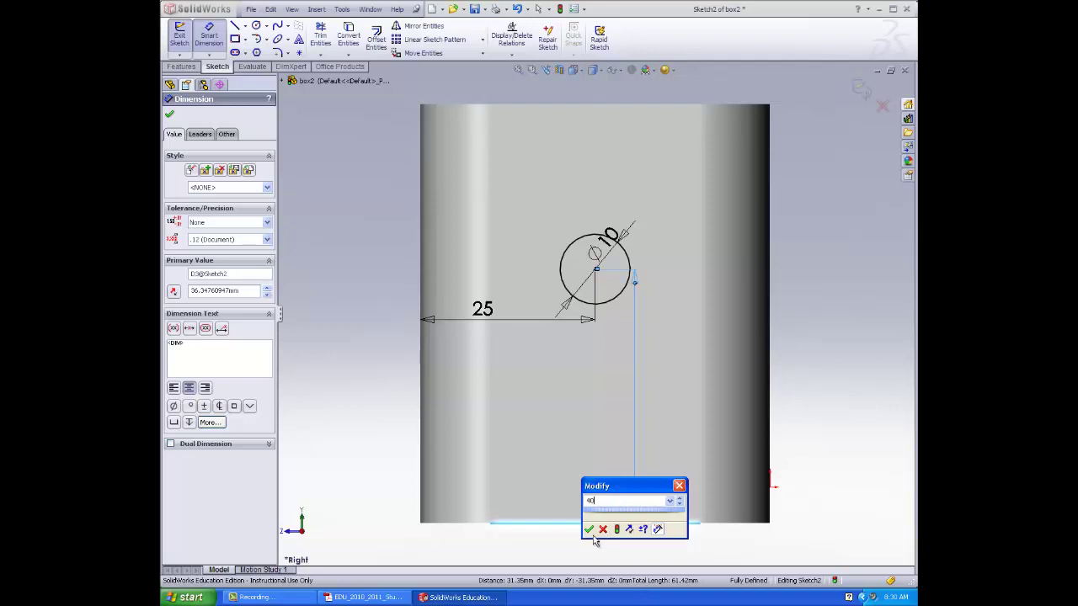
{"action": "left_click", "coordinate": [590, 531]}
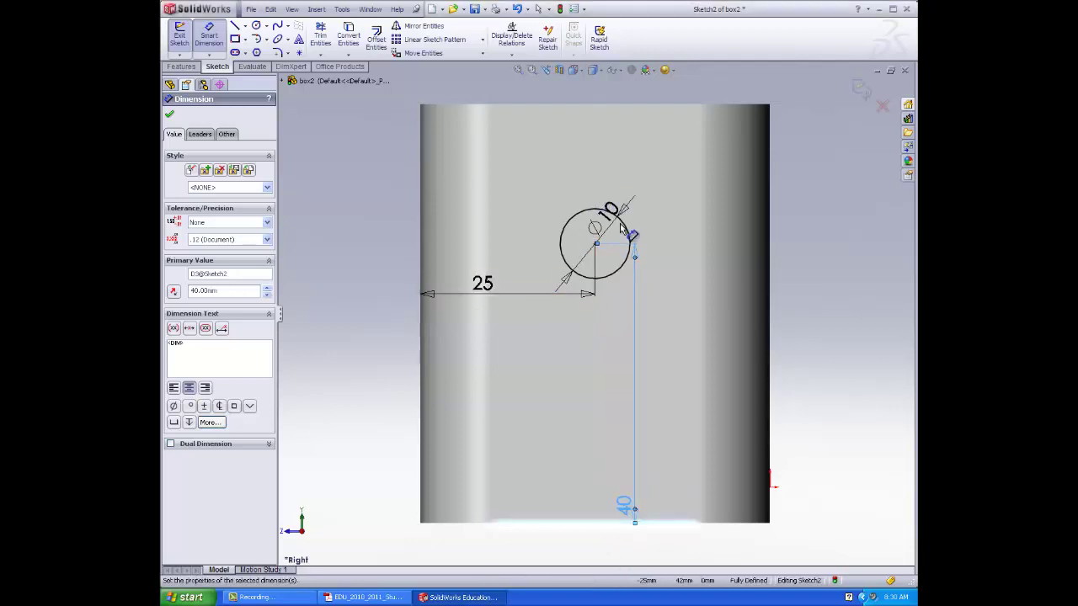
{"action": "left_click", "coordinate": [168, 117]}
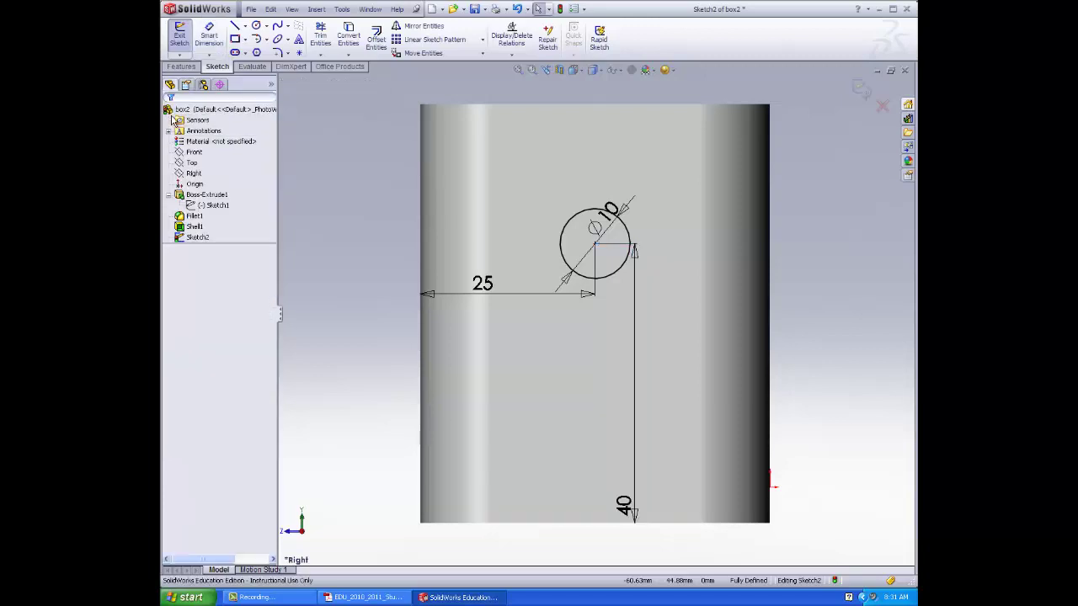
Step: Make an Extruded Cut of the circle from the sketch plane with the Through All end condition
{"action": "left_click", "coordinate": [181, 67]}
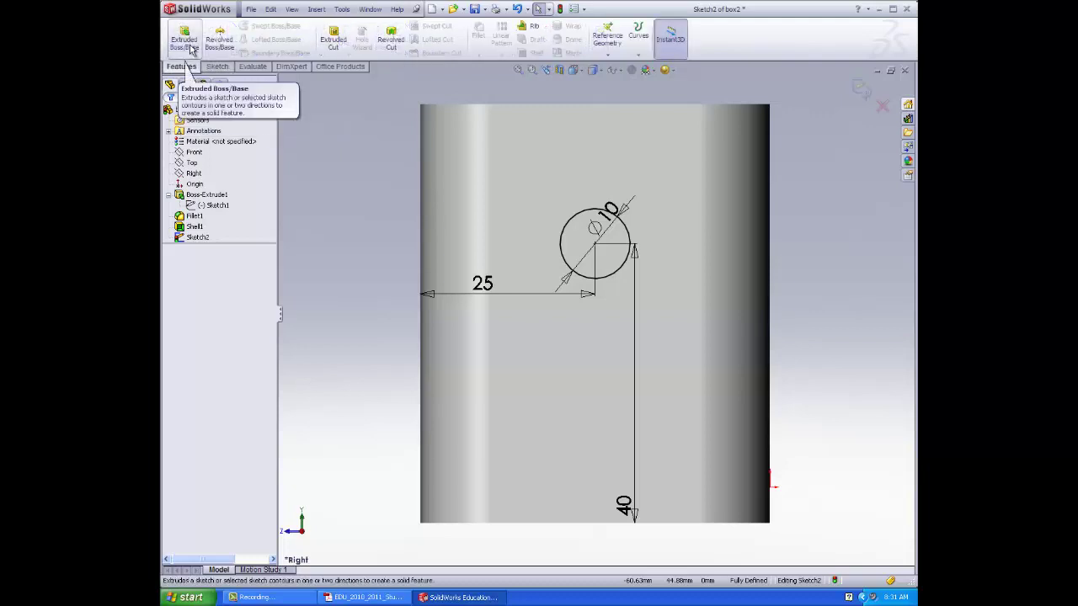
{"action": "left_click", "coordinate": [335, 39]}
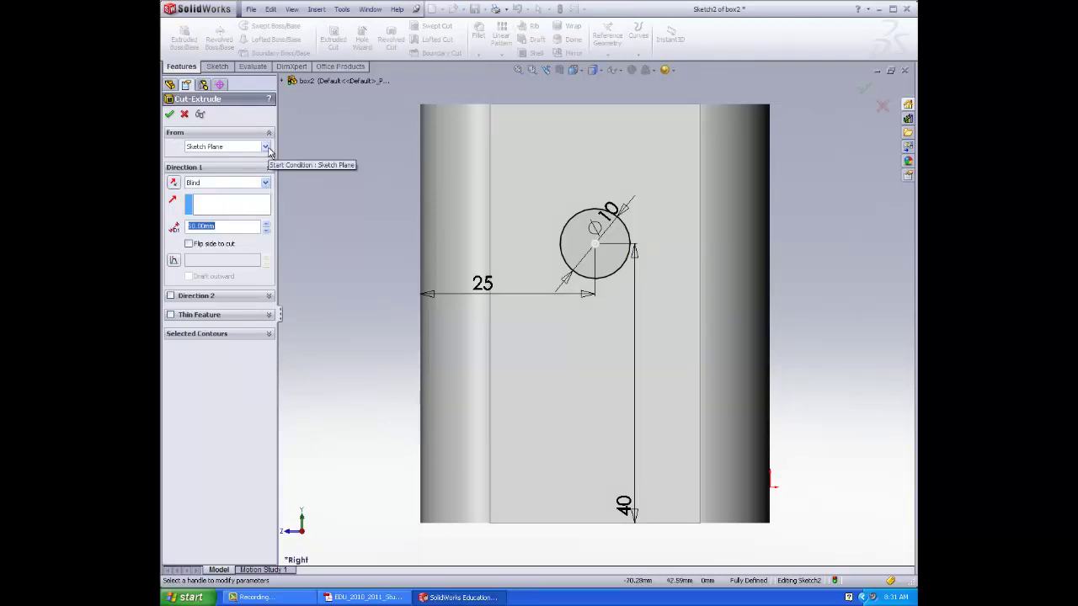
{"action": "left_click", "coordinate": [265, 147]}
{"action": "left_click", "coordinate": [267, 155]}
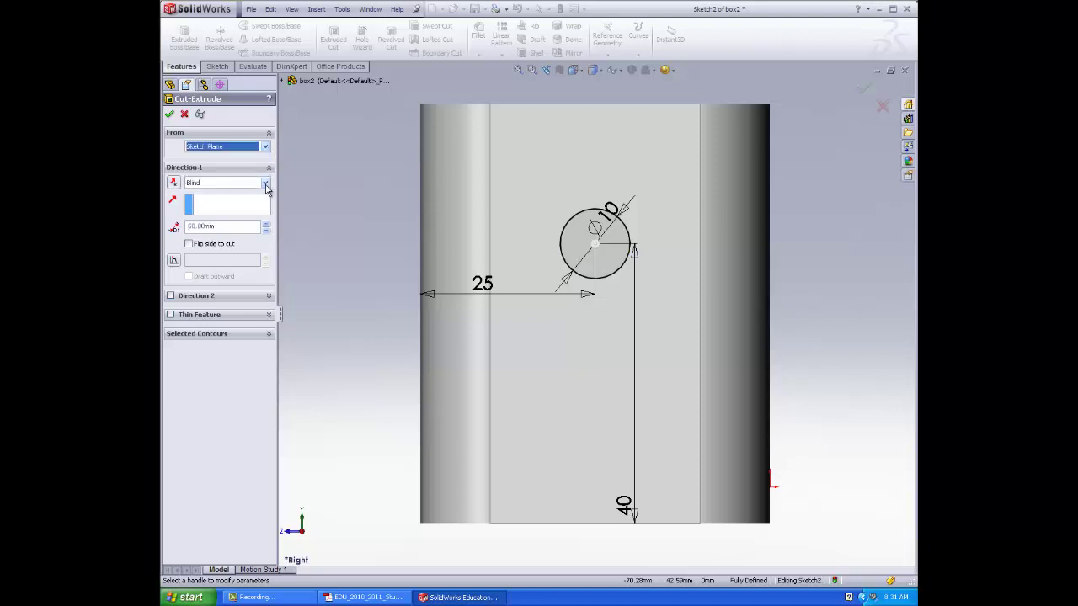
{"action": "left_click", "coordinate": [265, 183]}
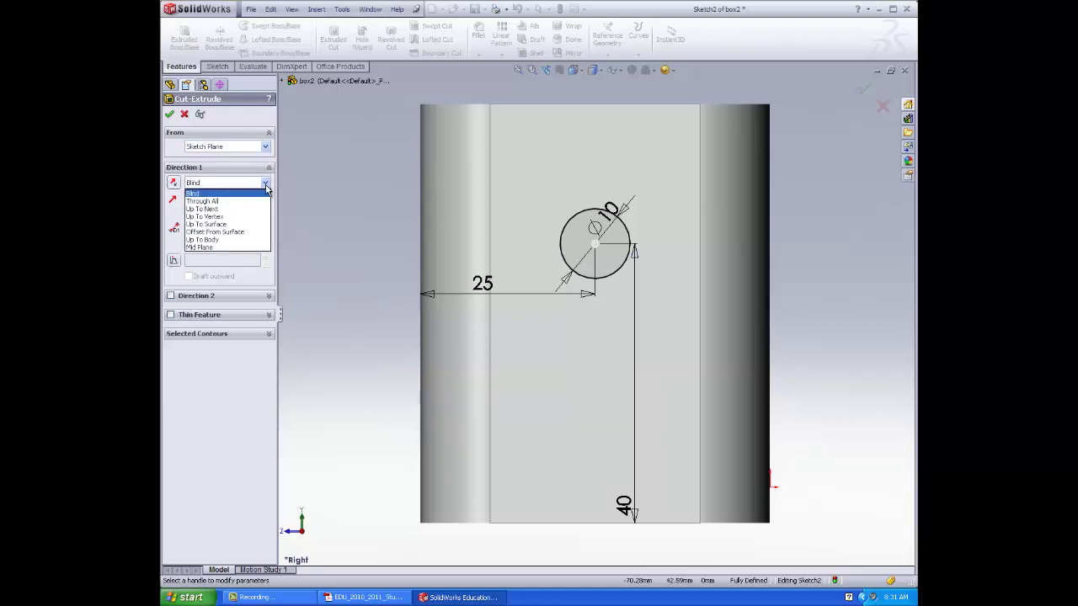
{"action": "left_click", "coordinate": [226, 202]}
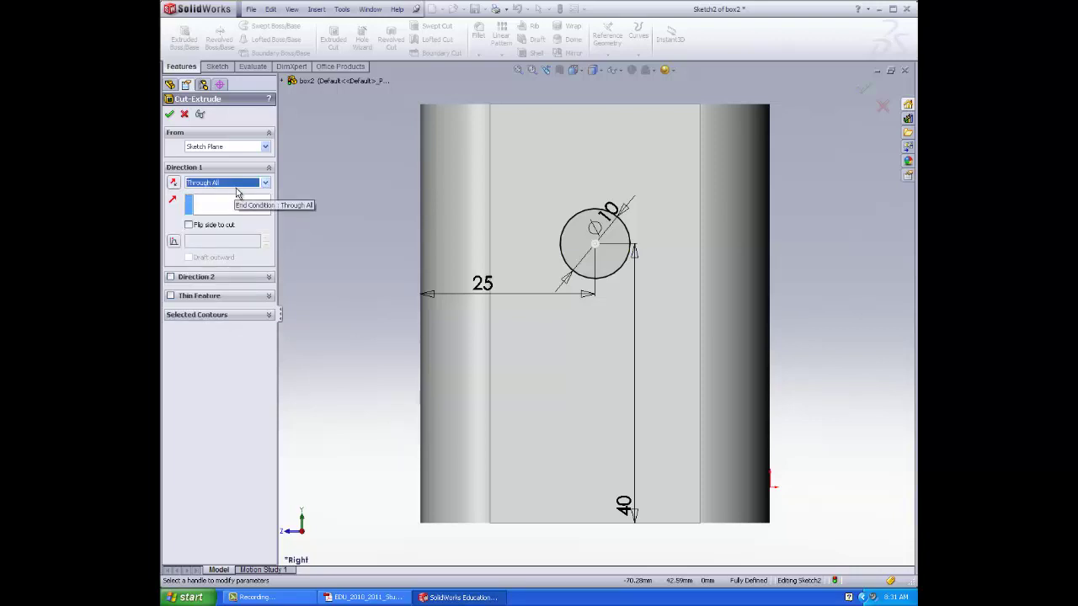
{"action": "left_click", "coordinate": [170, 115]}
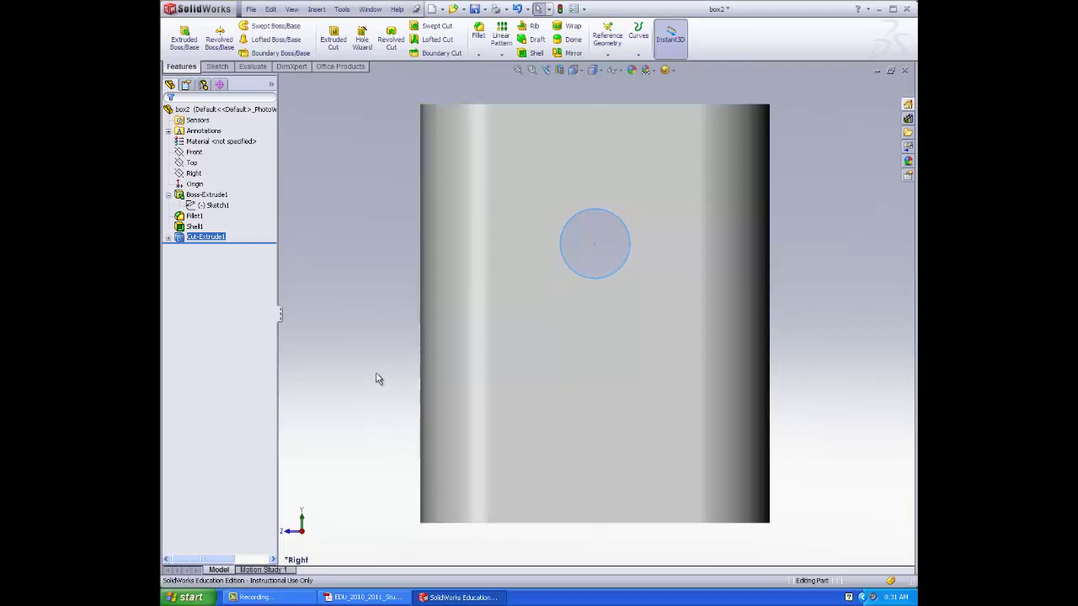
Step: Inspect the hole in the box from a rotated angle and the right view, ending in the isometric view
{"action": "right_click", "coordinate": [341, 377]}
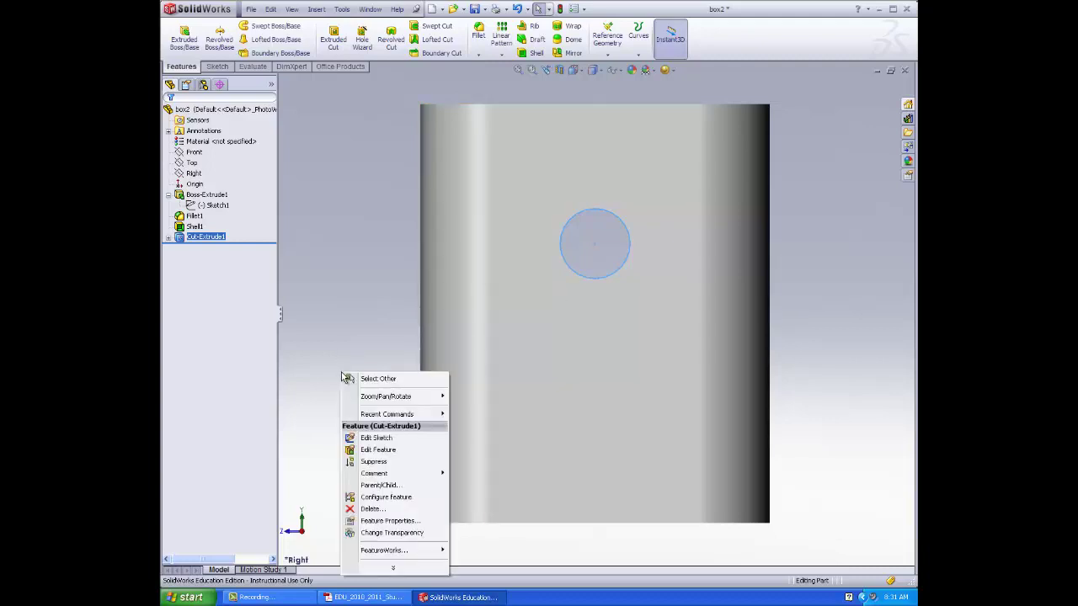
{"action": "mouse_move", "coordinate": [375, 400]}
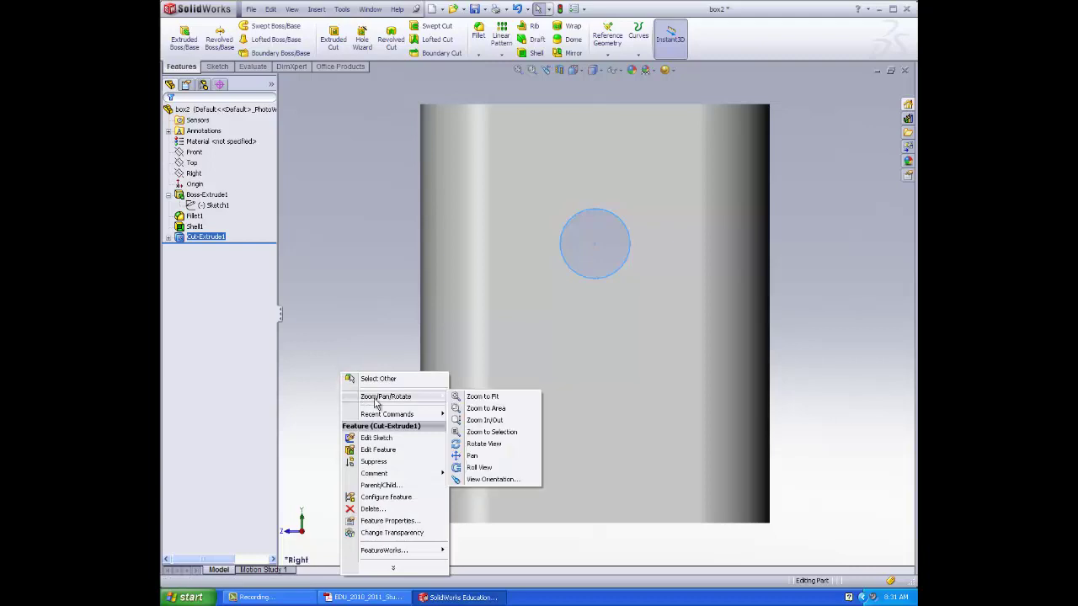
{"action": "left_click", "coordinate": [484, 444]}
{"action": "left_click_drag", "start_coordinate": [361, 421], "coordinate": [357, 474]}
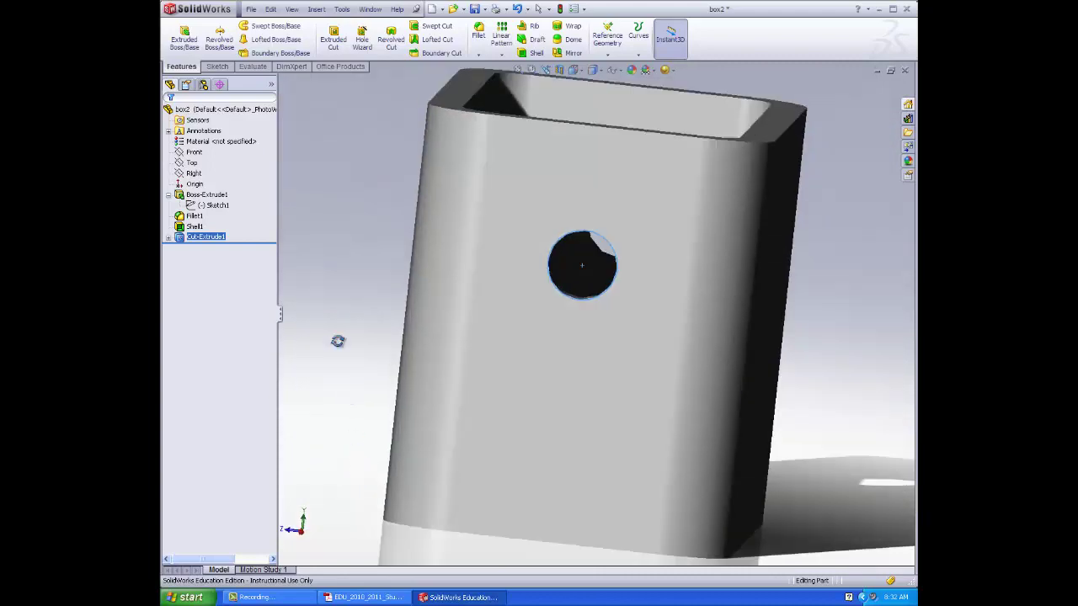
{"action": "left_click", "coordinate": [195, 173]}
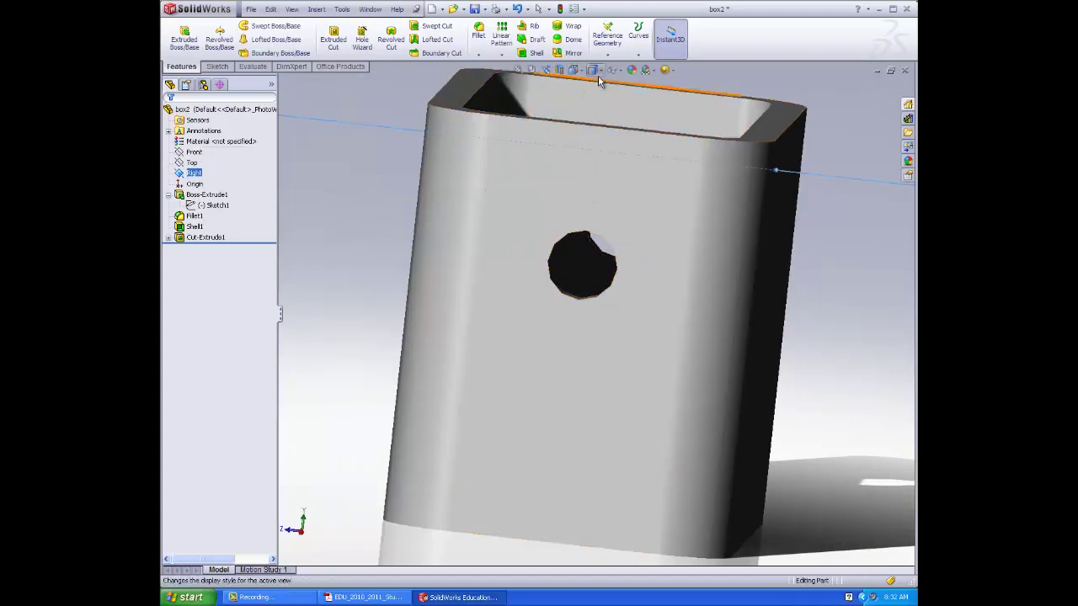
{"action": "left_click", "coordinate": [193, 152]}
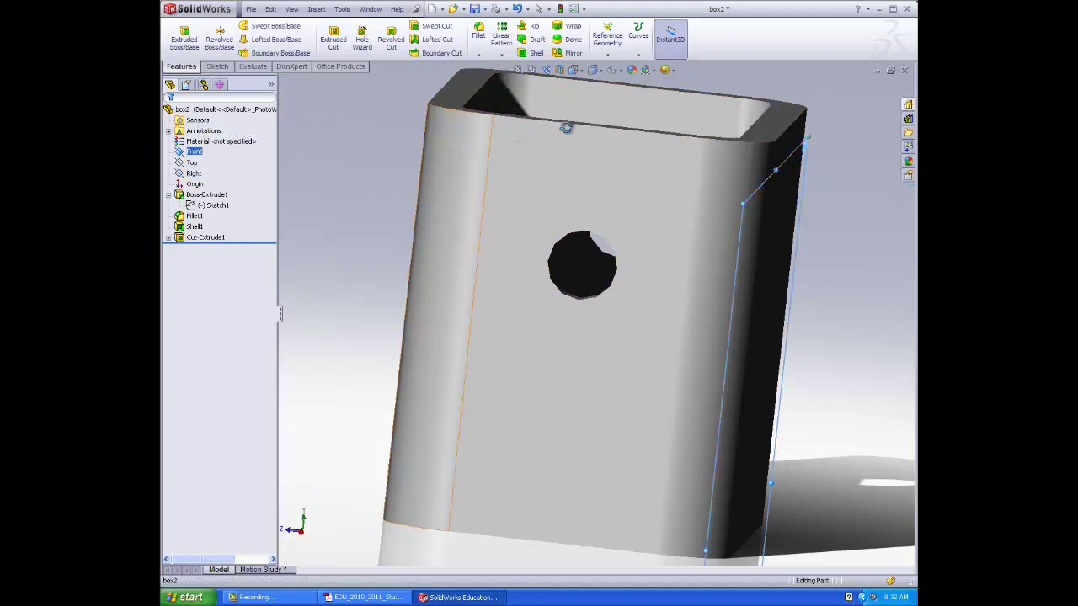
{"action": "left_click", "coordinate": [573, 69]}
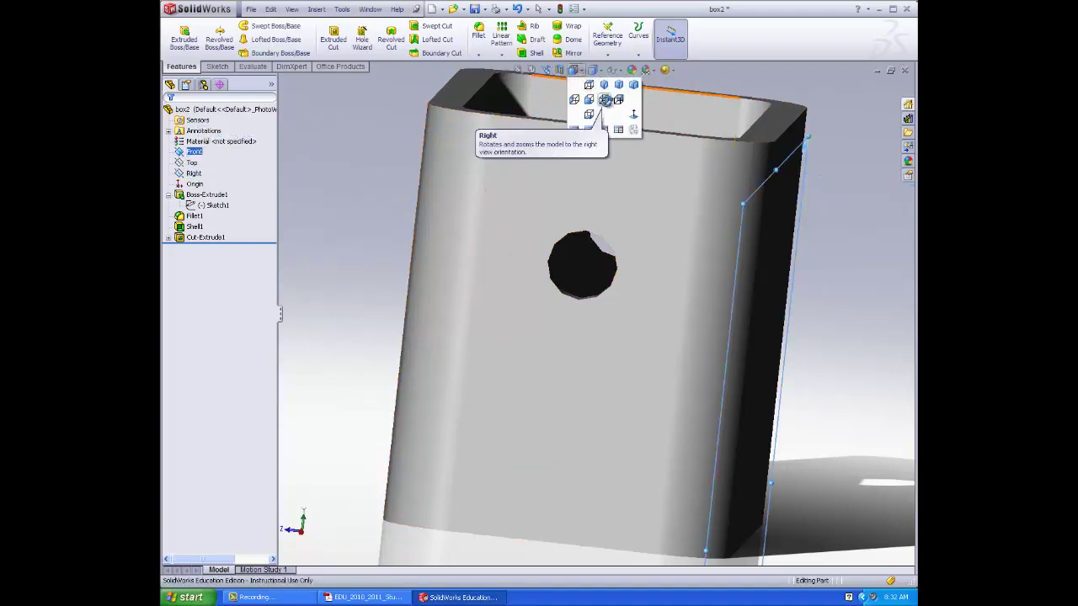
{"action": "left_click", "coordinate": [605, 99]}
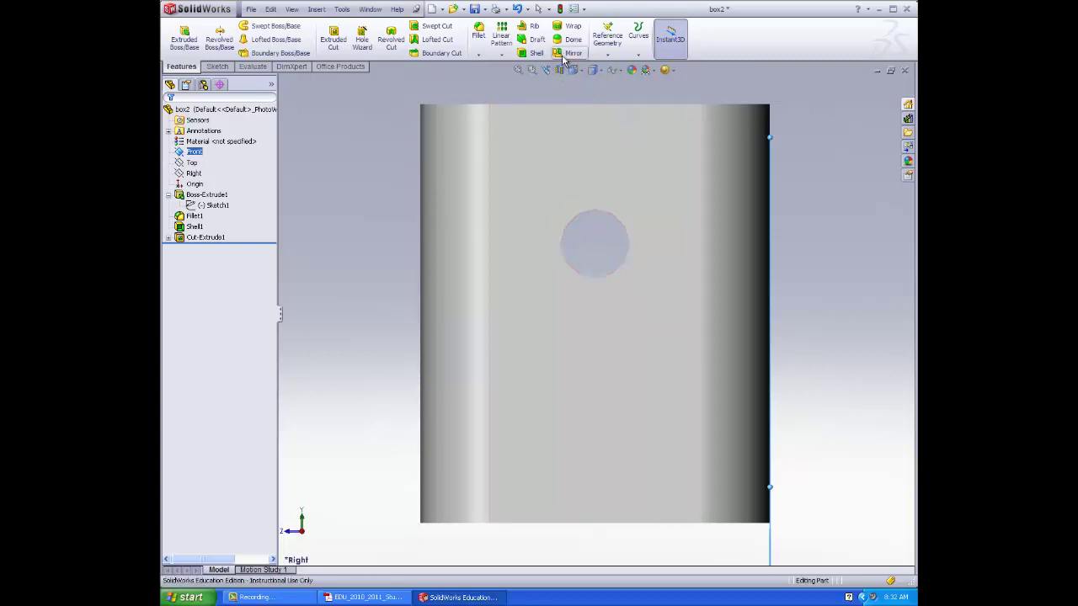
{"action": "left_click", "coordinate": [582, 74]}
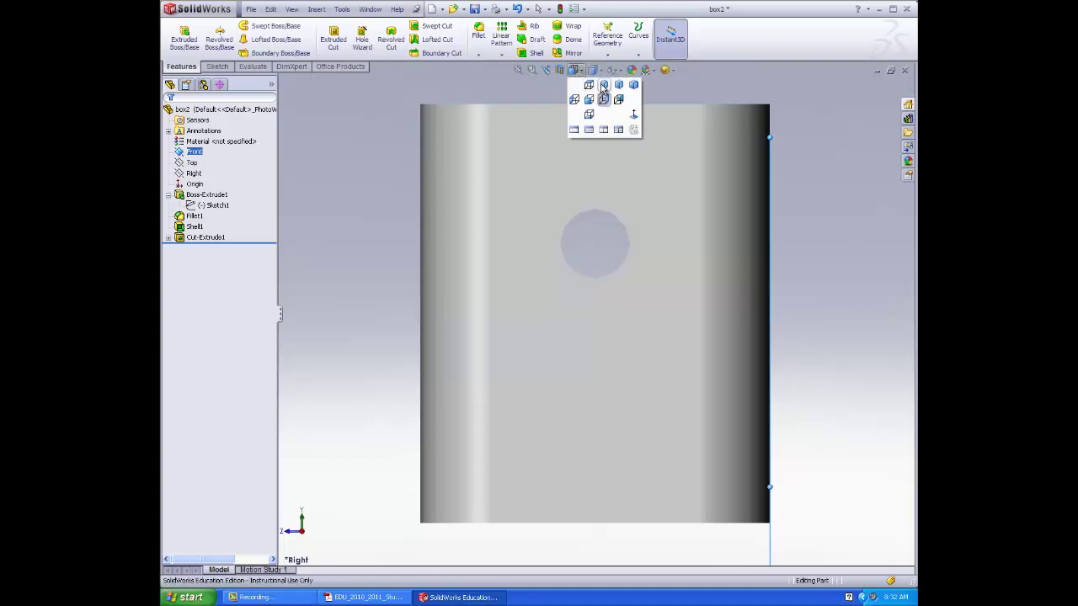
{"action": "left_click", "coordinate": [602, 89]}
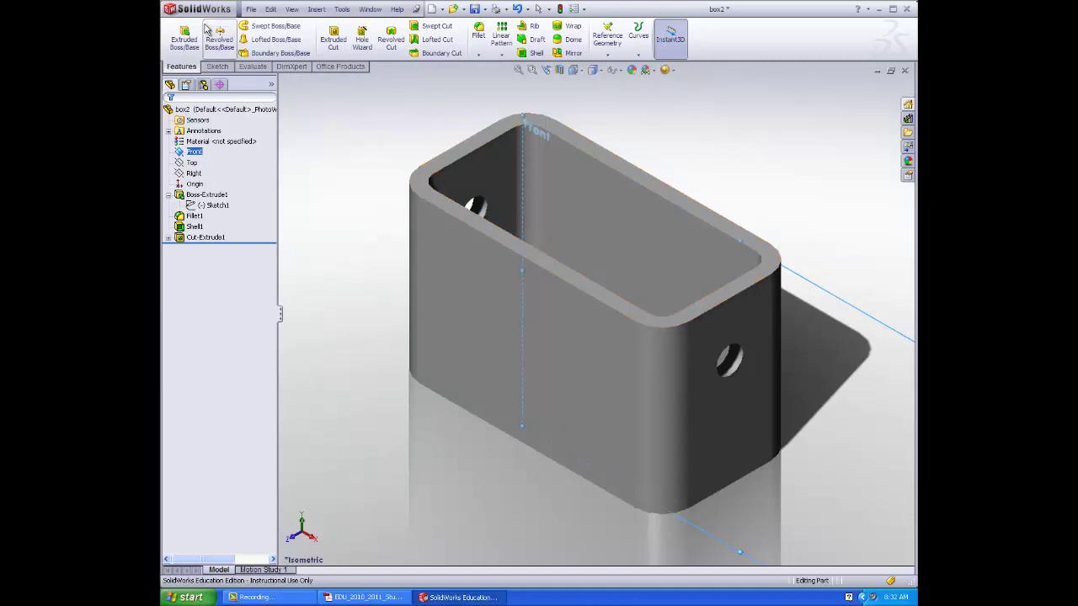
Step: Save the box part under its existing name and exit SolidWorks
{"action": "left_click", "coordinate": [250, 10]}
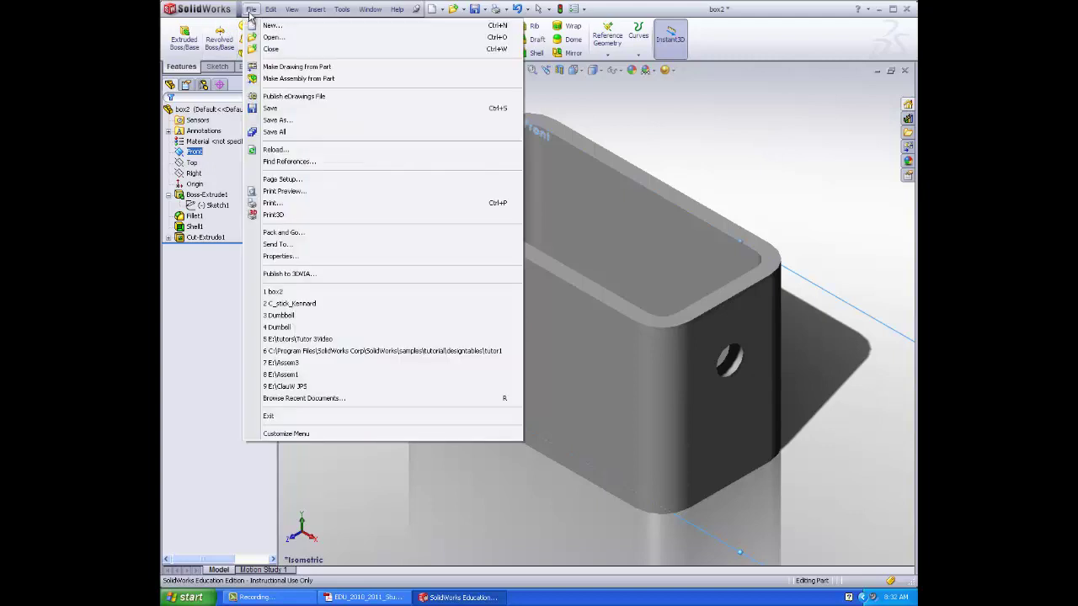
{"action": "left_click", "coordinate": [270, 109]}
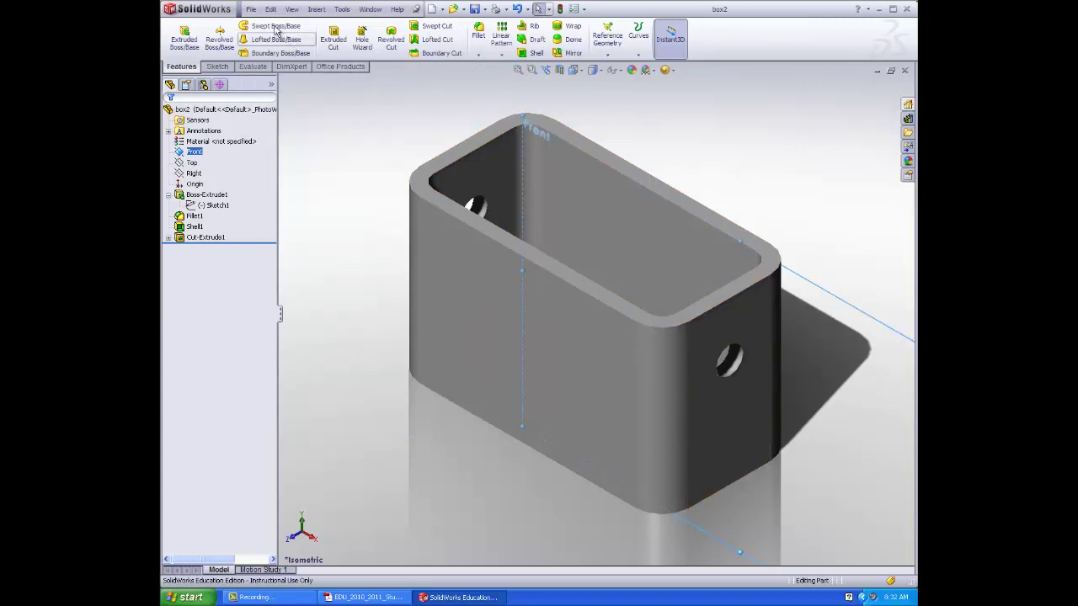
{"action": "left_click", "coordinate": [251, 9]}
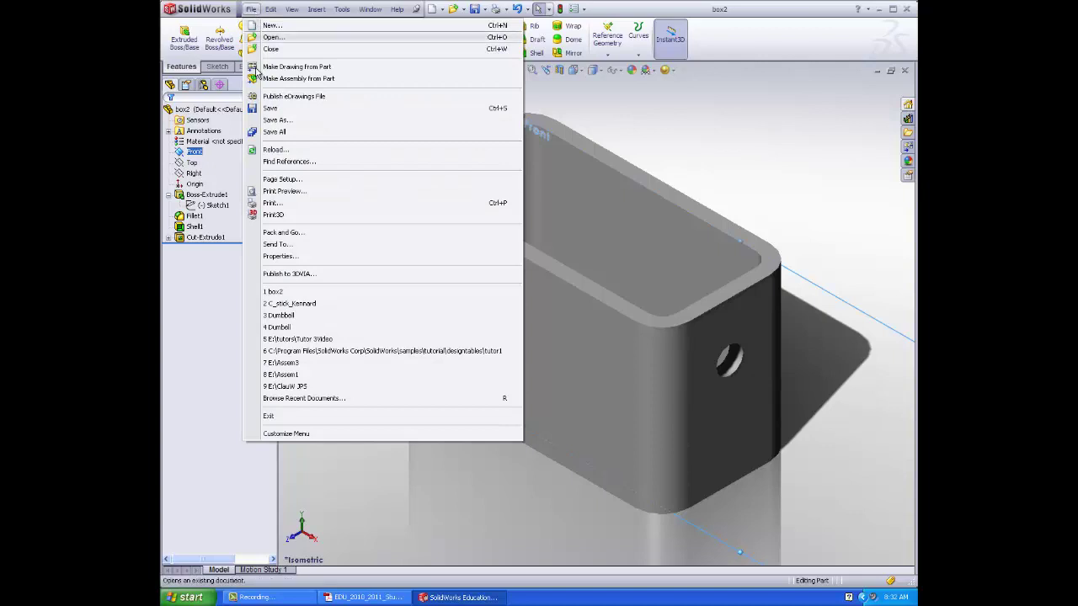
{"action": "left_click", "coordinate": [270, 415]}
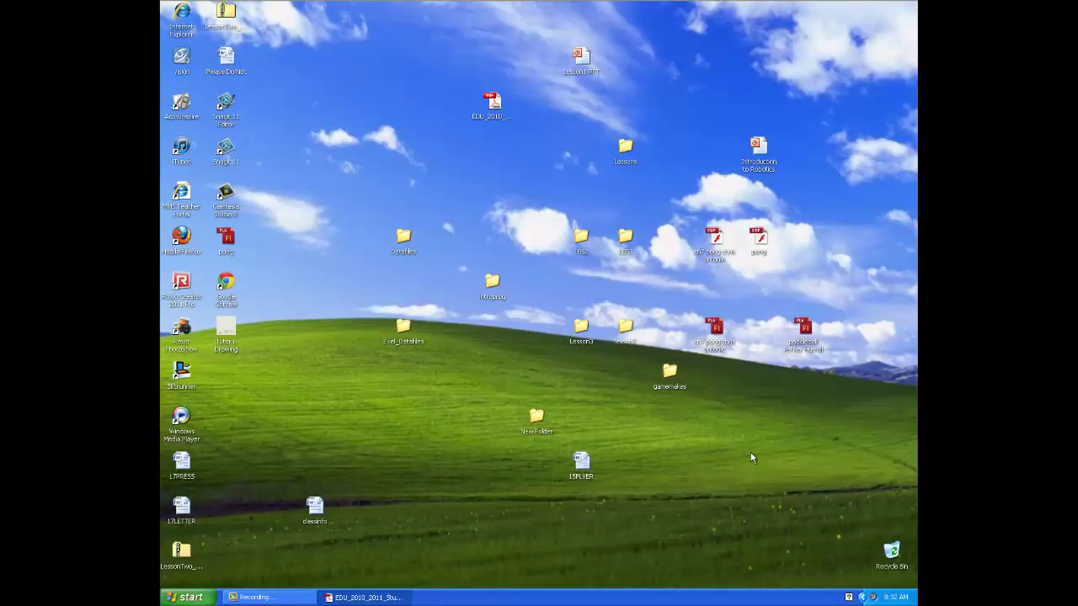
Step: Switch to the student's guide PDF in Adobe Reader and review the Extrude the Sketch instructions on page 26
{"action": "left_click", "coordinate": [365, 597]}
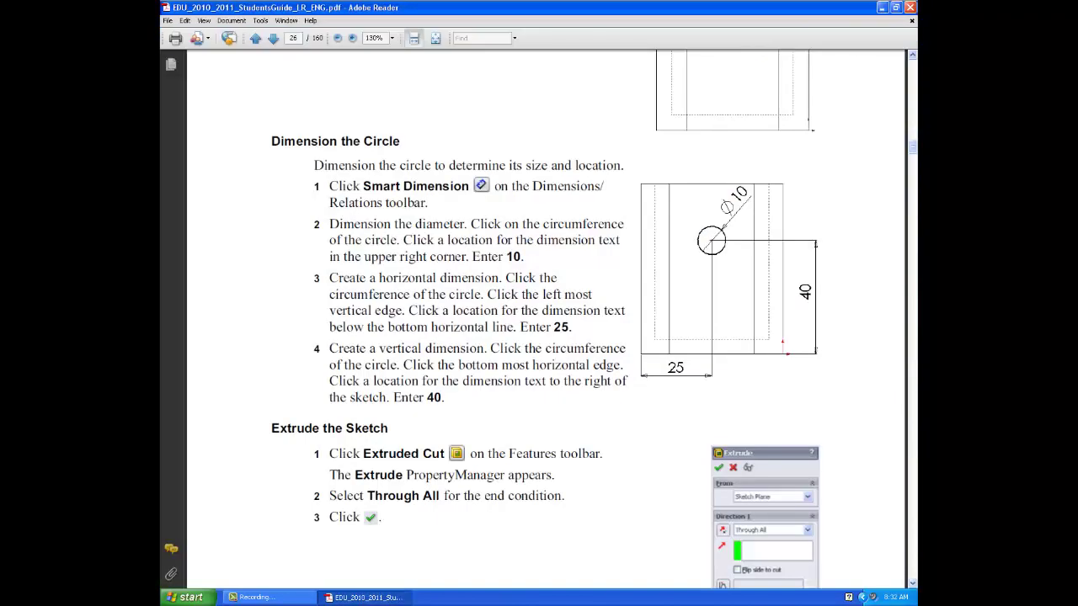
{"action": "left_click", "coordinate": [913, 585]}
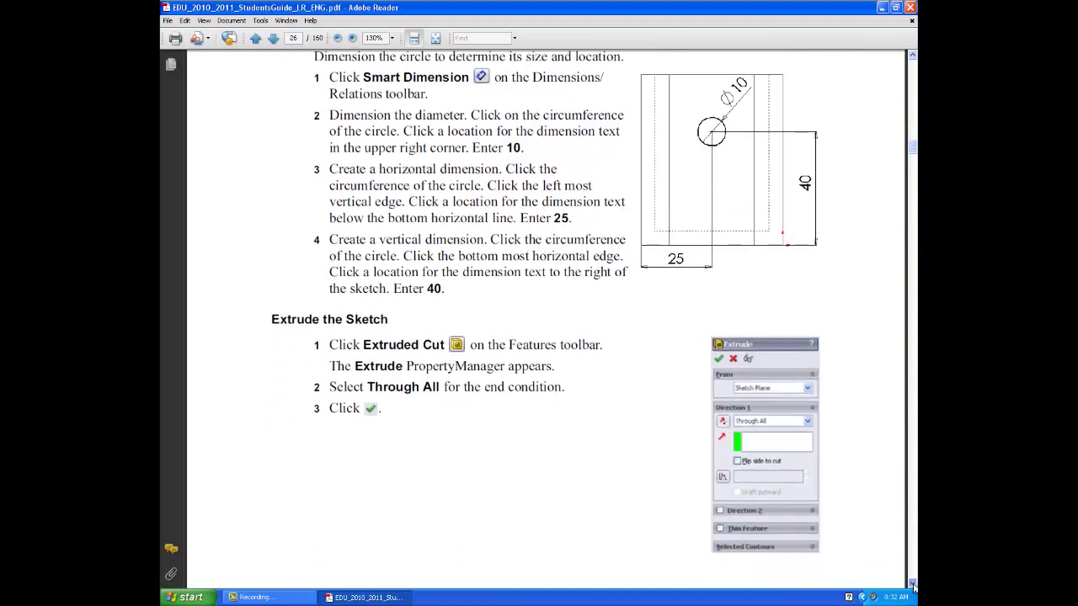